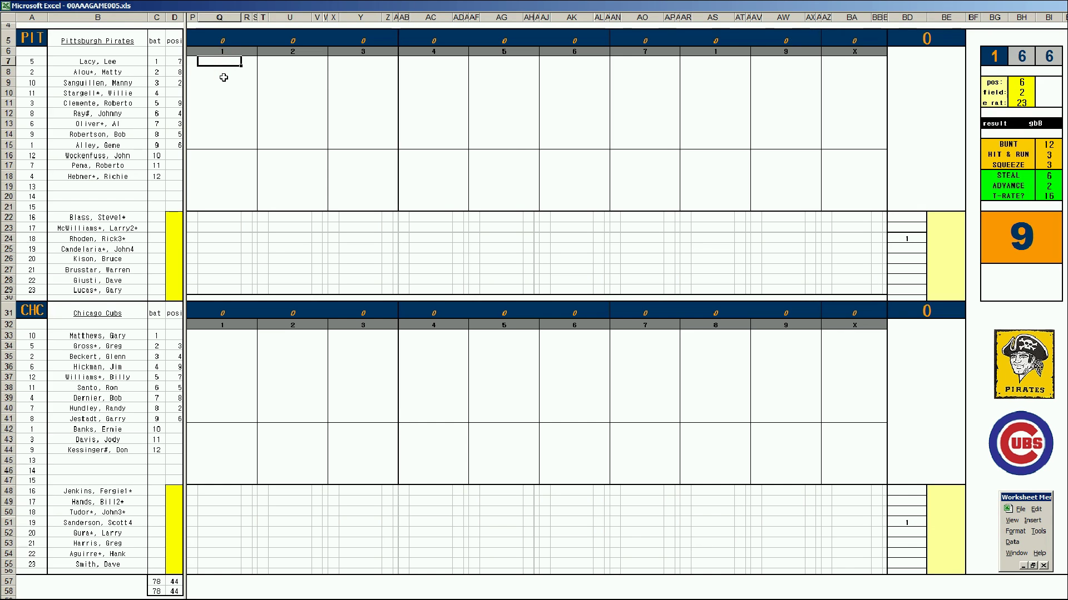
Step: Score the Pirates' first inning as #2, #13, #43 in Q7:Q9
type("#2")
key("Return")
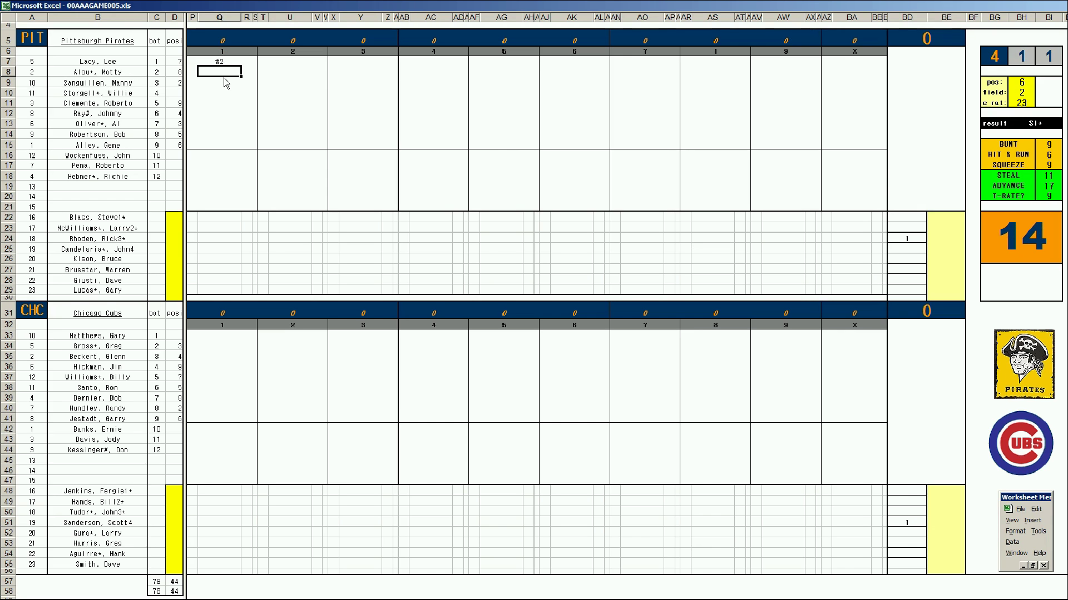
type("#13")
key("Return")
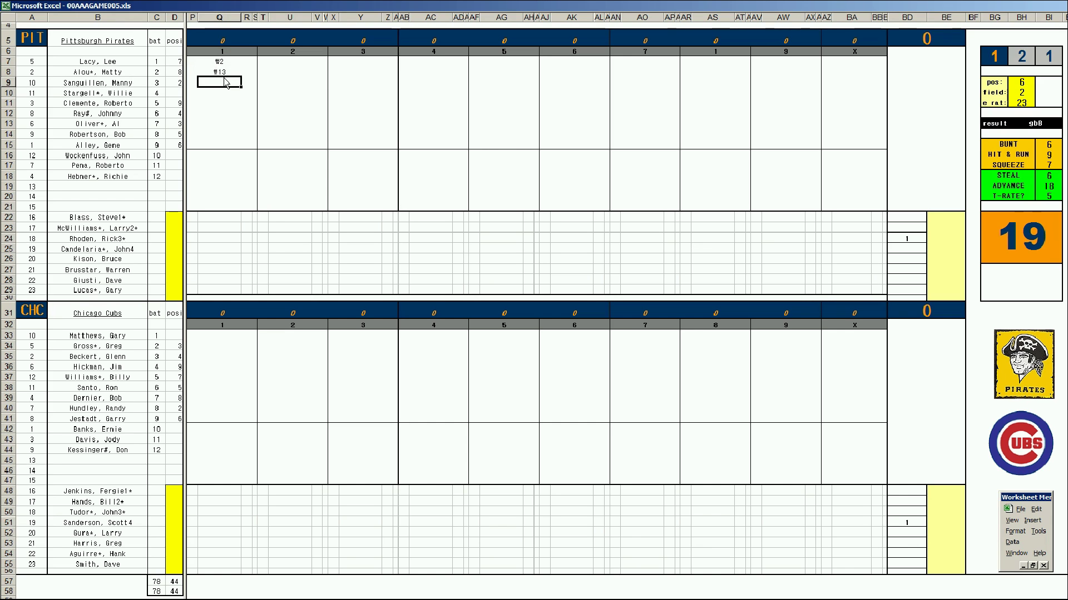
type("#43")
left_click(224, 334)
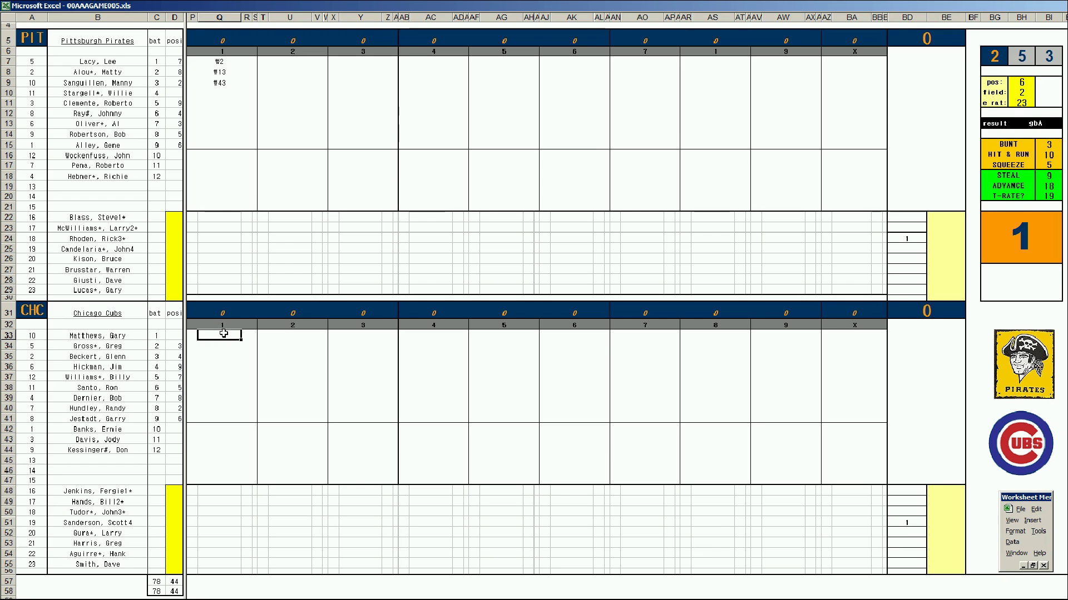
Step: Score the Cubs' first inning as 1, #463, #63 down column Q from Q33
type("1")
key("Return")
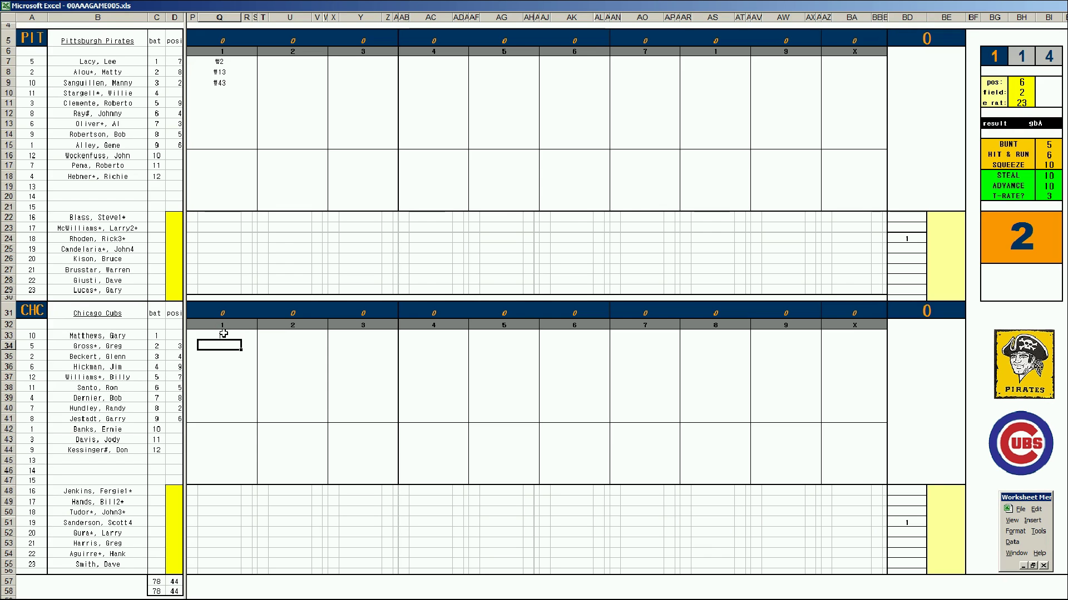
type("1")
key("Return")
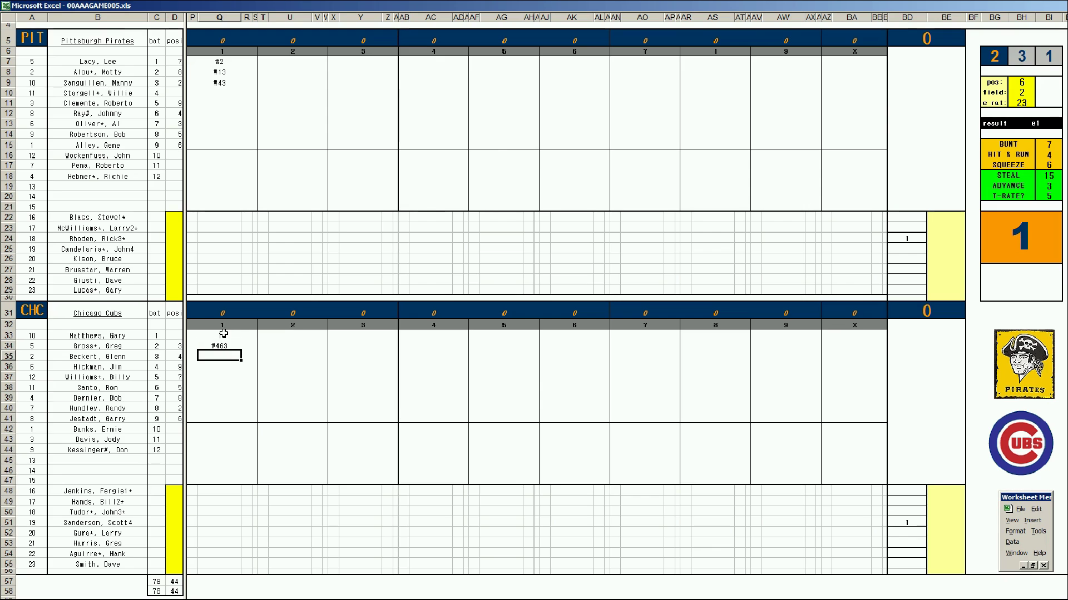
type("#63")
left_click(287, 93)
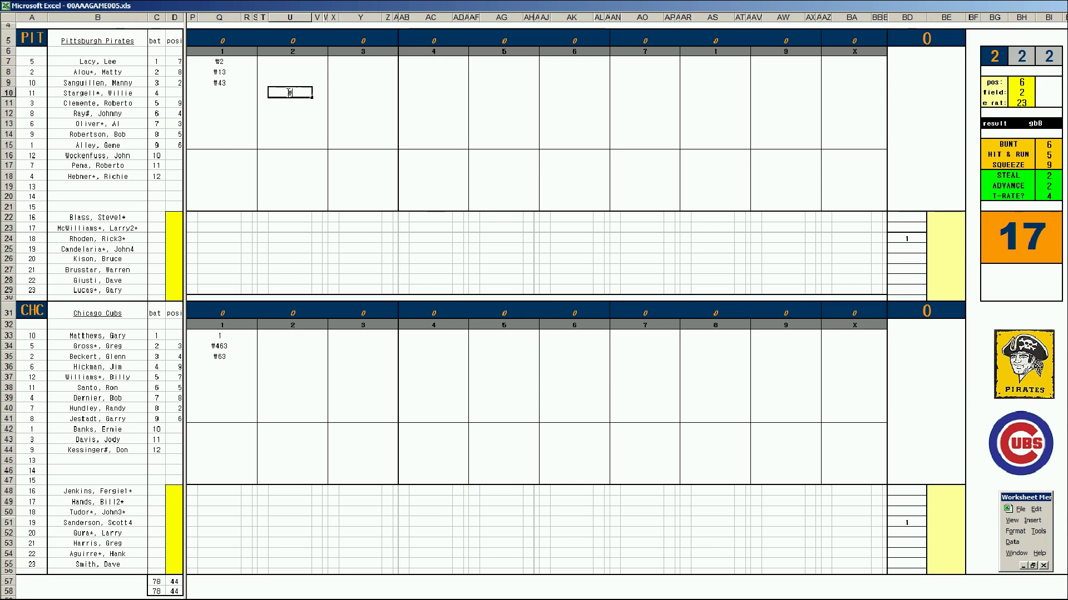
Step: Enter #9, 1, 1 for the Pirates' first second-inning batters in U10:U12
key("Return")
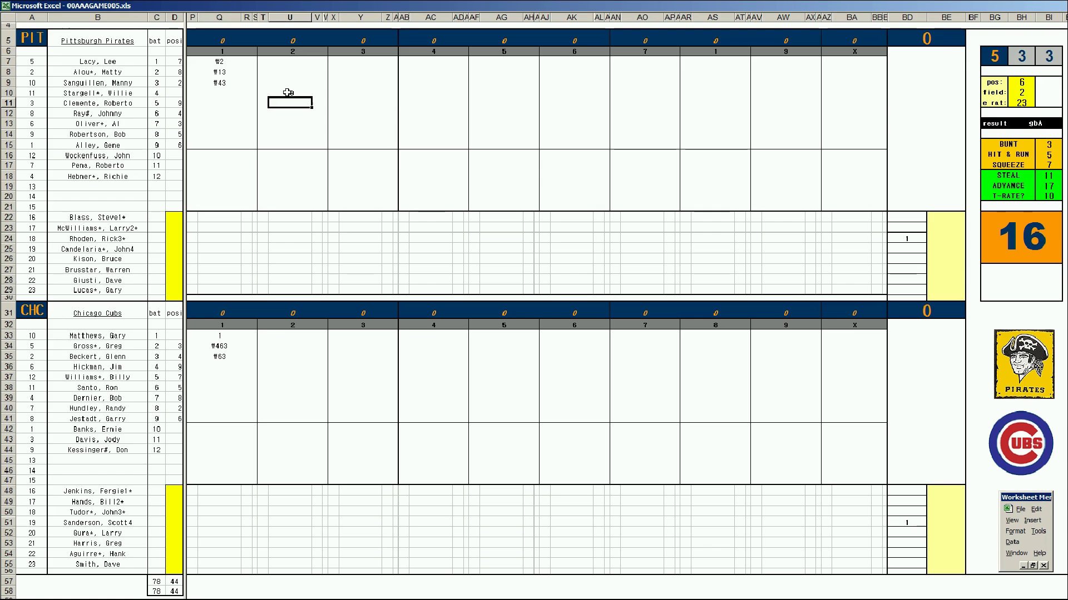
type("1")
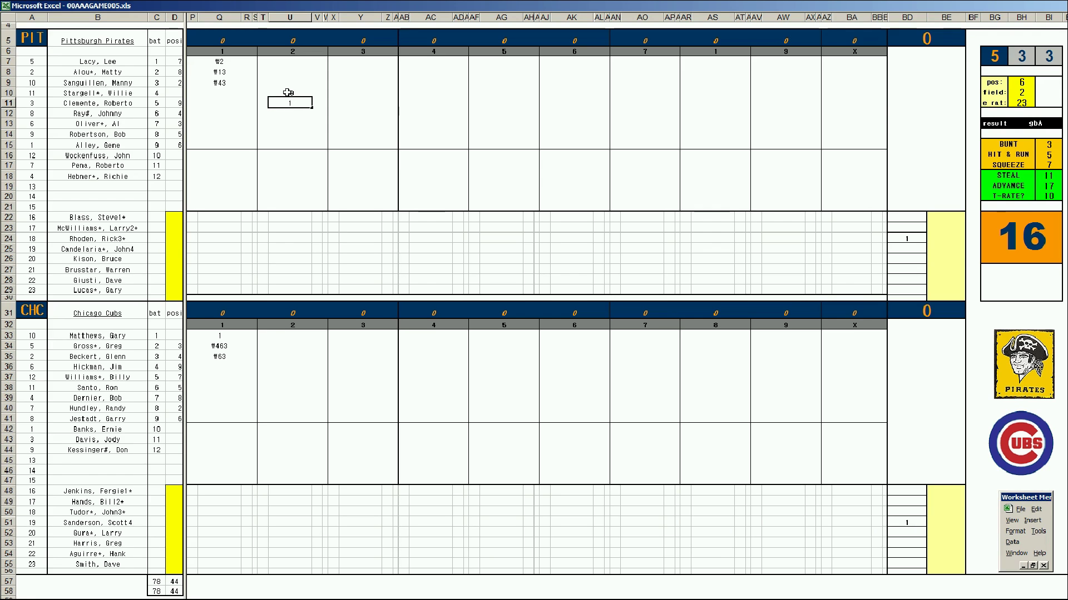
key("Return")
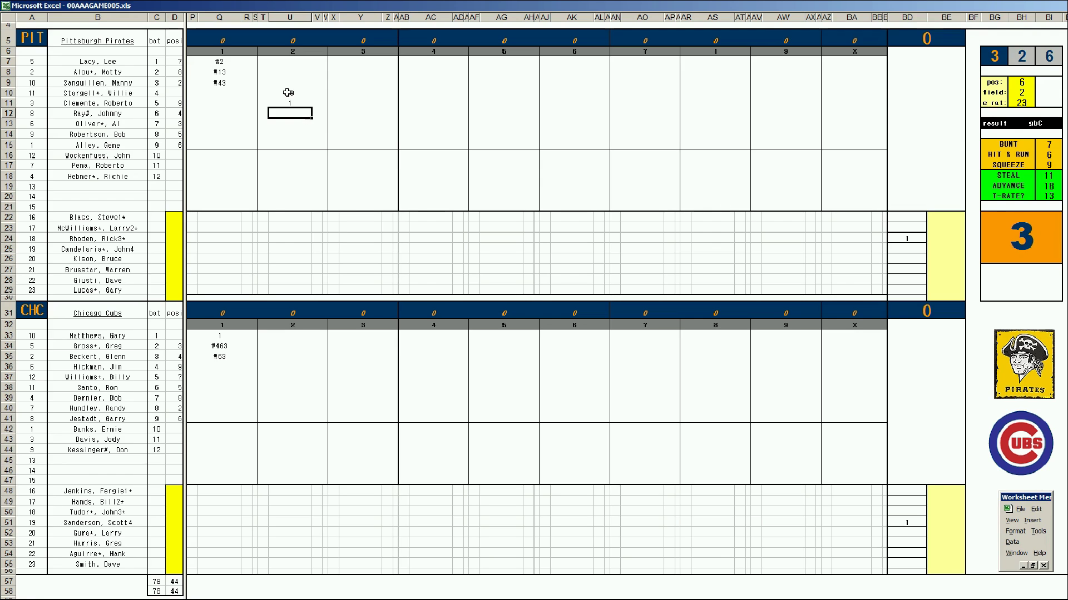
type("1")
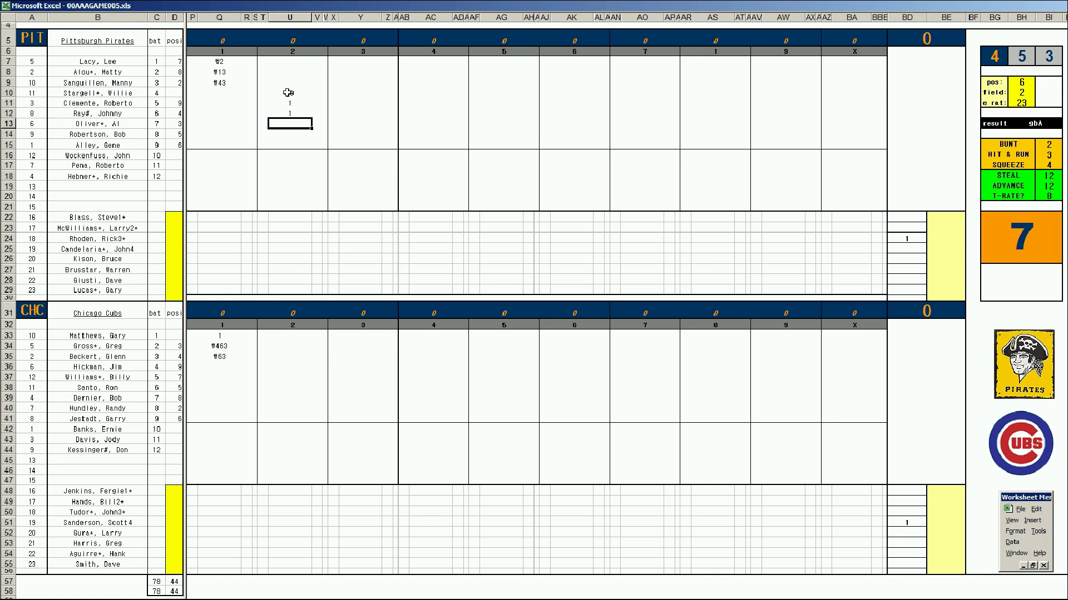
Step: Set the dice panel to pos 6, field 4, e rat 48 in BH9:BH11
type("6")
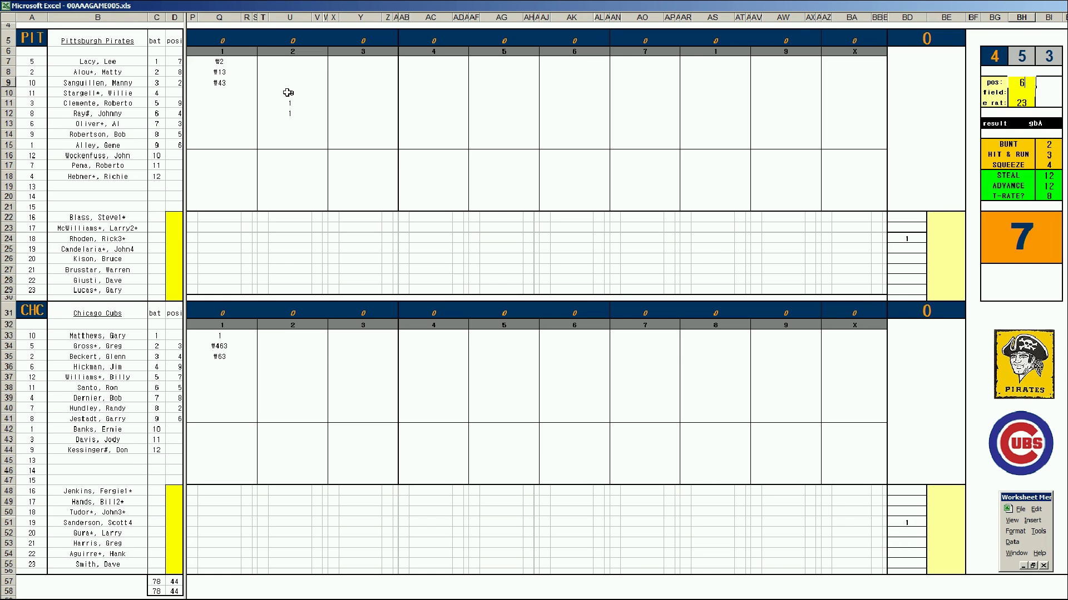
key("Return")
type("4")
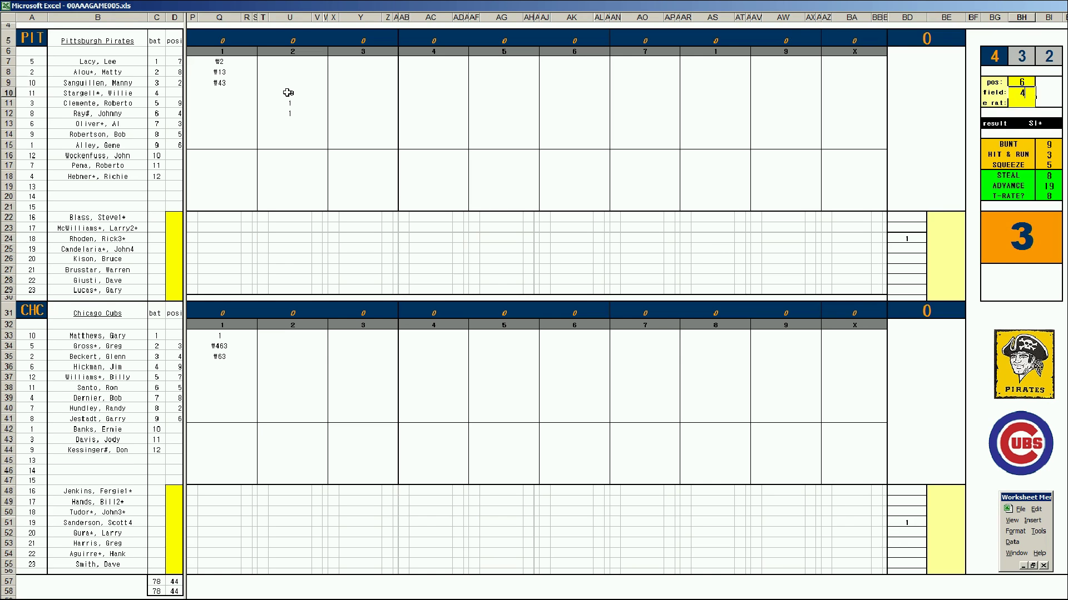
key("Return")
type("48")
key("Return")
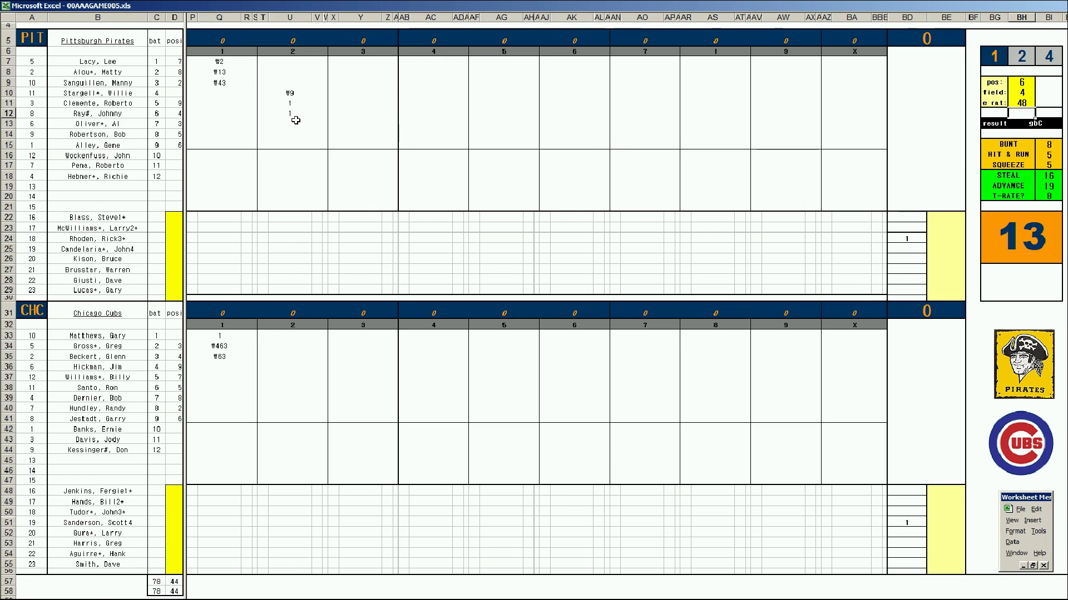
Step: Record #63 and #7 for the remaining Pirates second-inning batters from U13
left_click(295, 123)
type("#63")
key("Return")
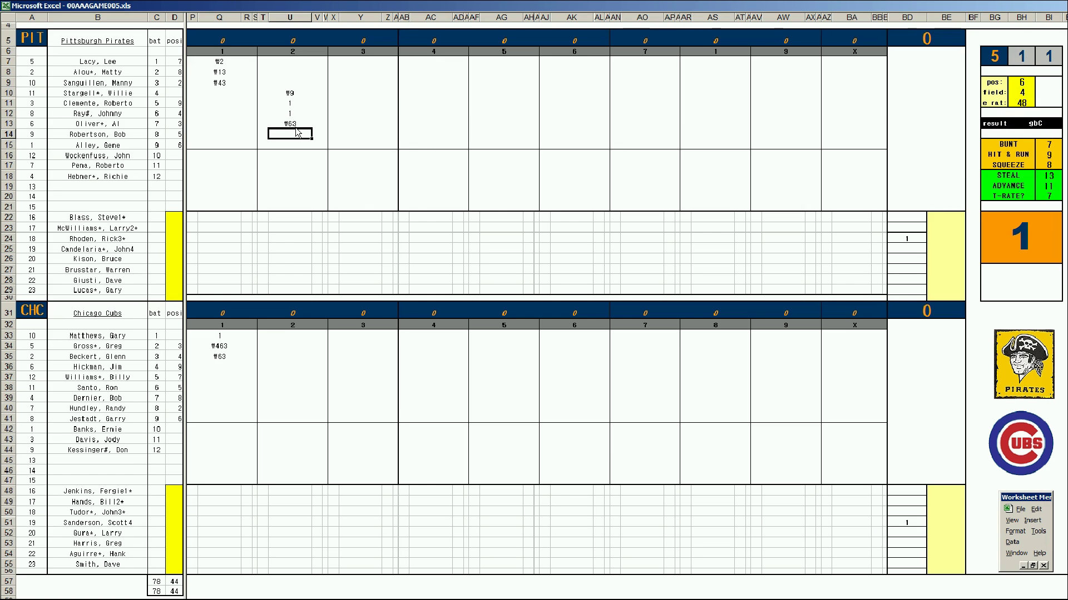
type("#7")
Step: Enter k, #13, 2, 1 for the Cubs' second inning from U36, then add an s note in U48
left_click(286, 365)
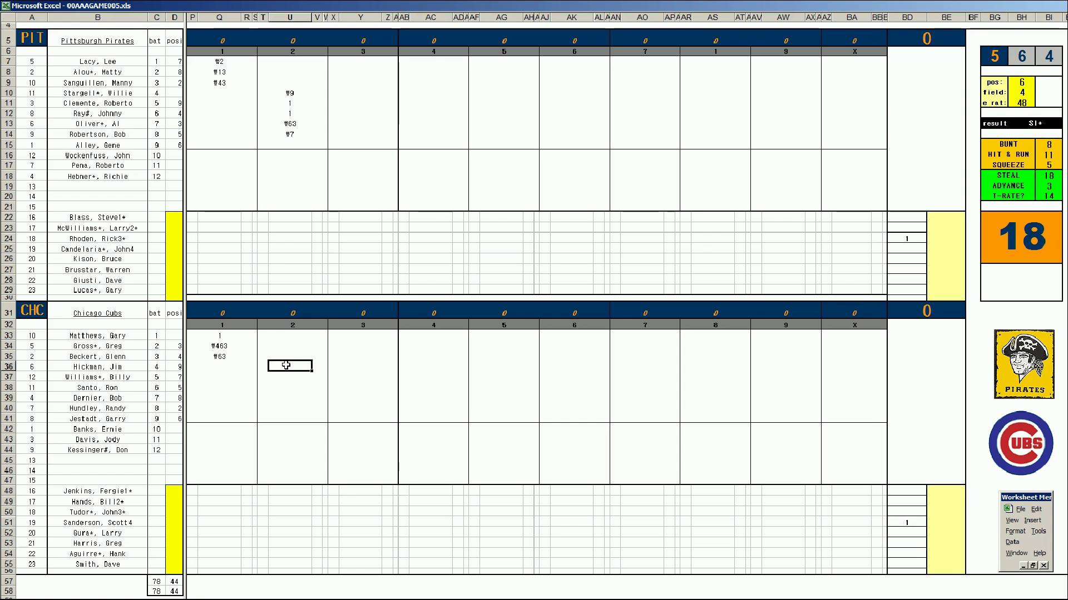
key("Return")
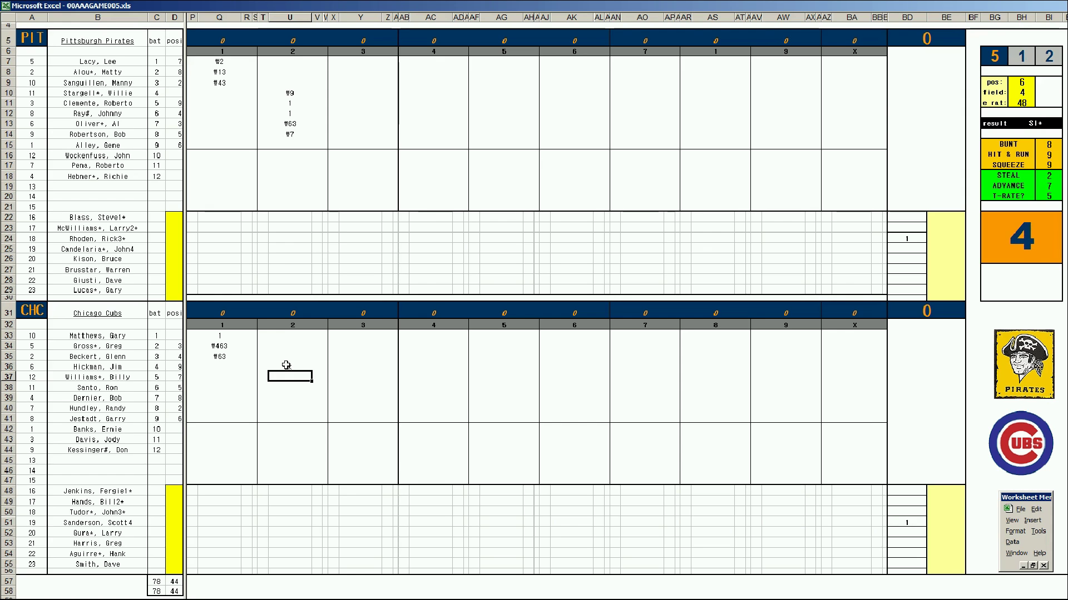
type("#13")
key("Return")
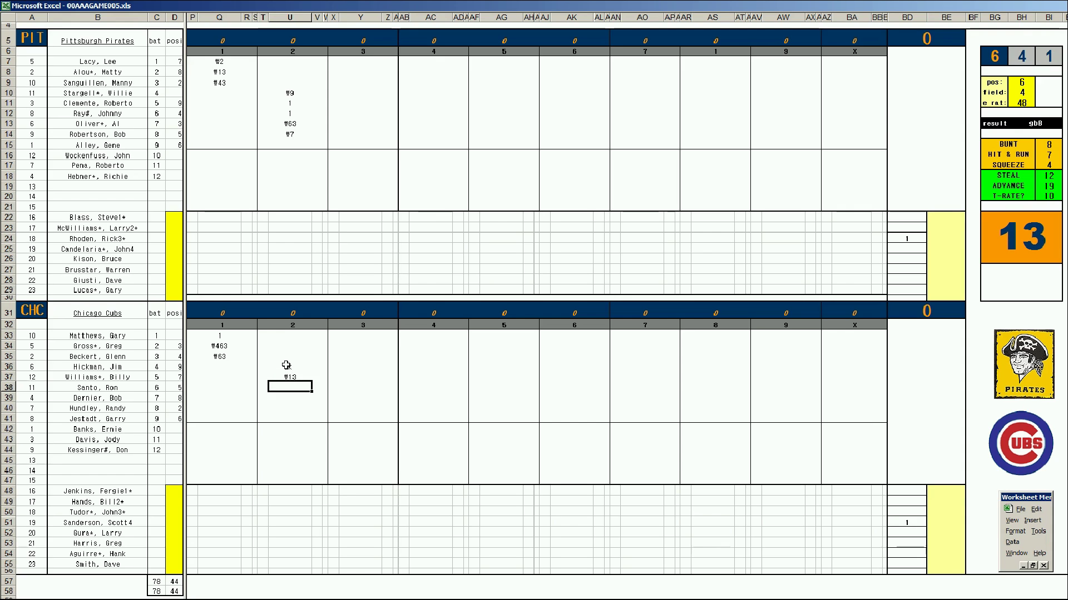
type("2")
key("Return")
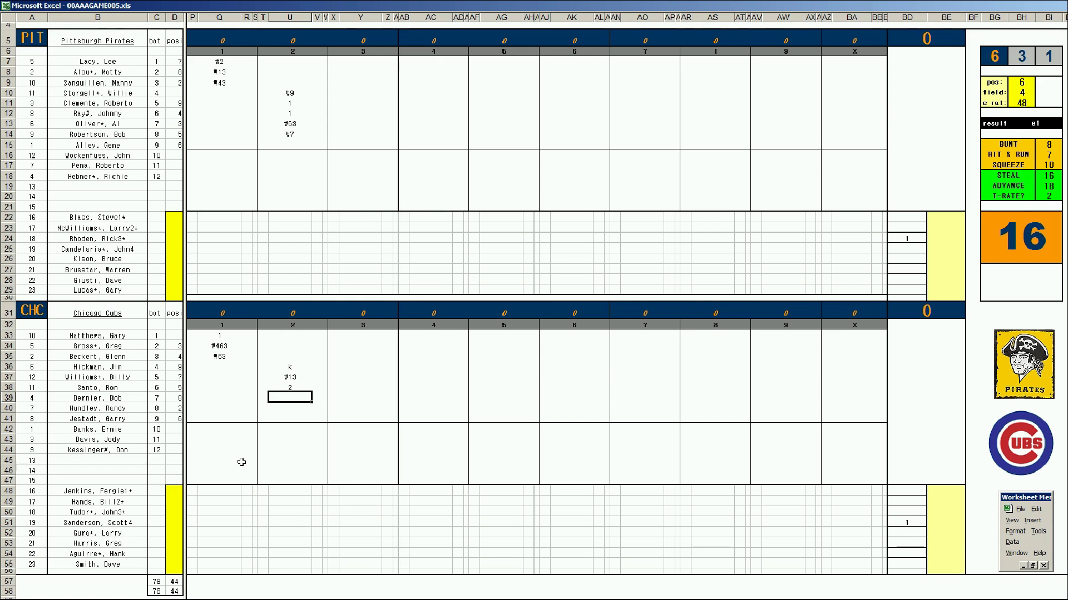
type("1")
key("Return")
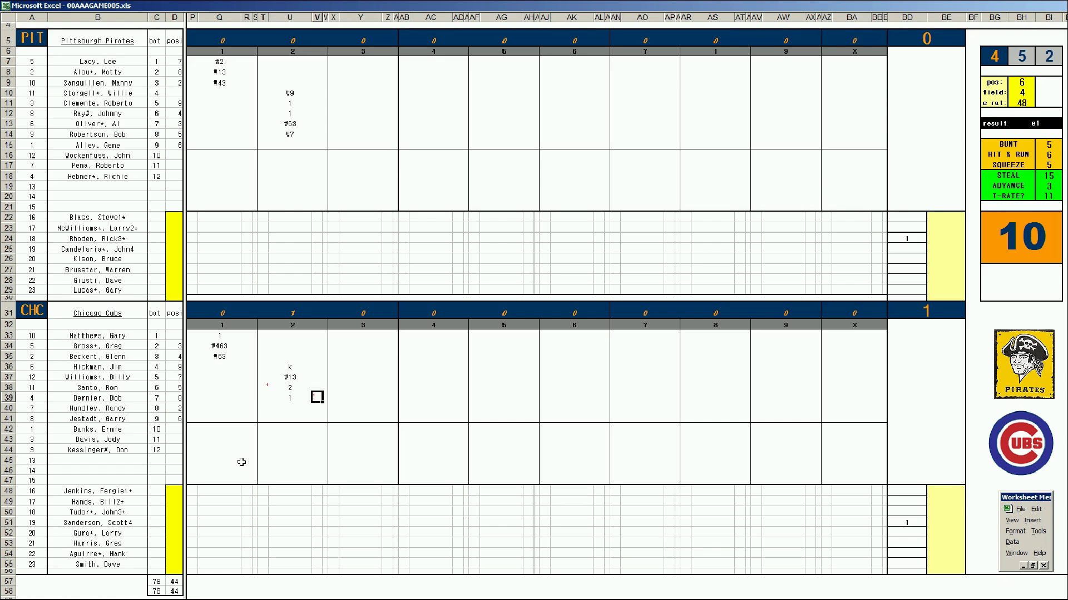
key("Left")
key("Down")
key("Down")
key("Down")
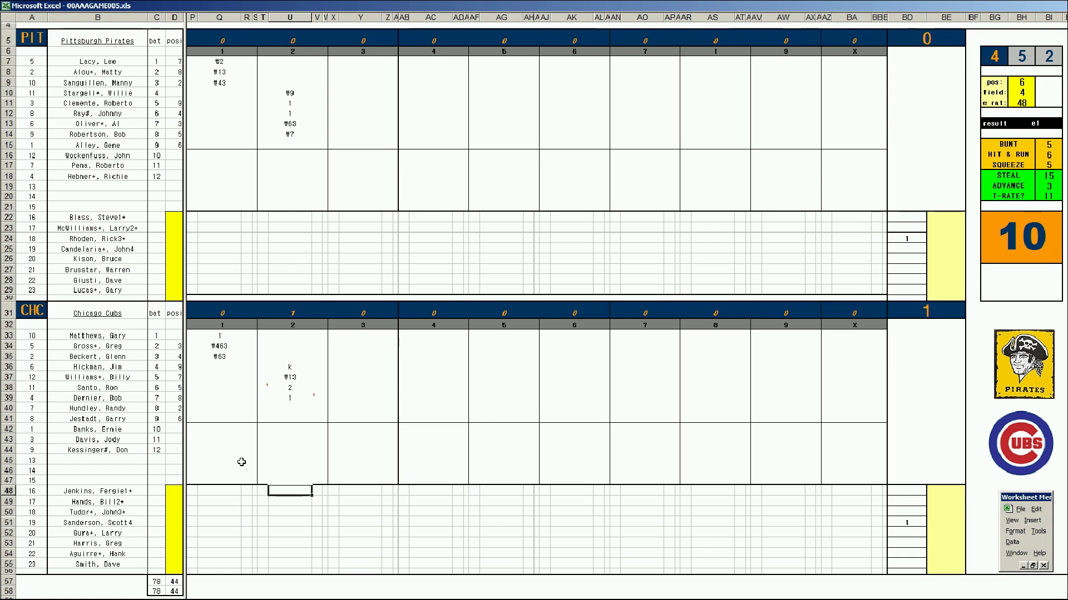
type("s")
Step: Score the Pirates' third inning with #63, k and #4
left_click(360, 144)
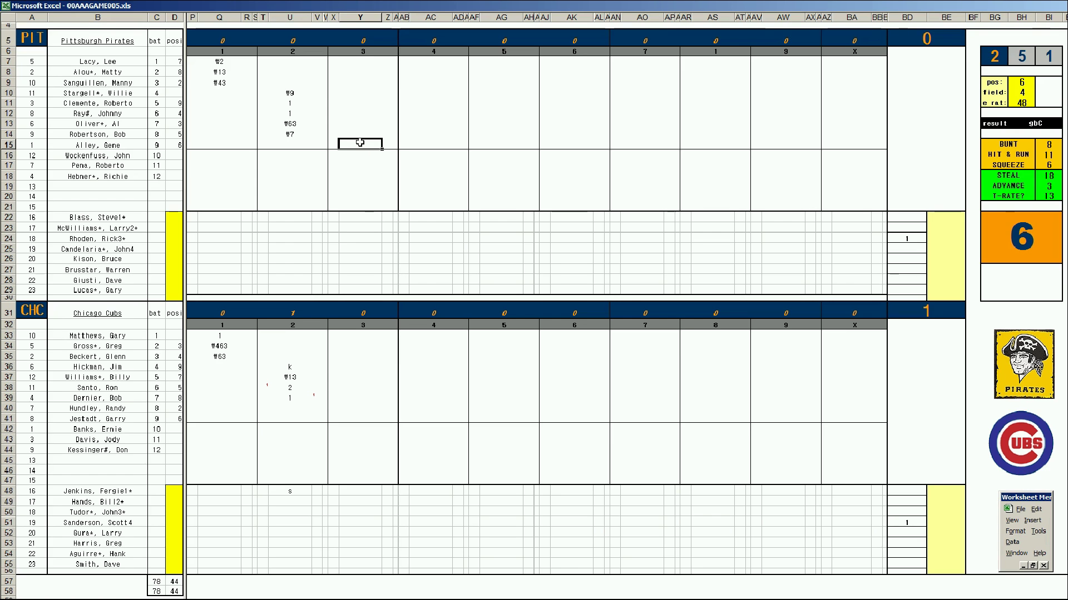
type("#63")
key("Return")
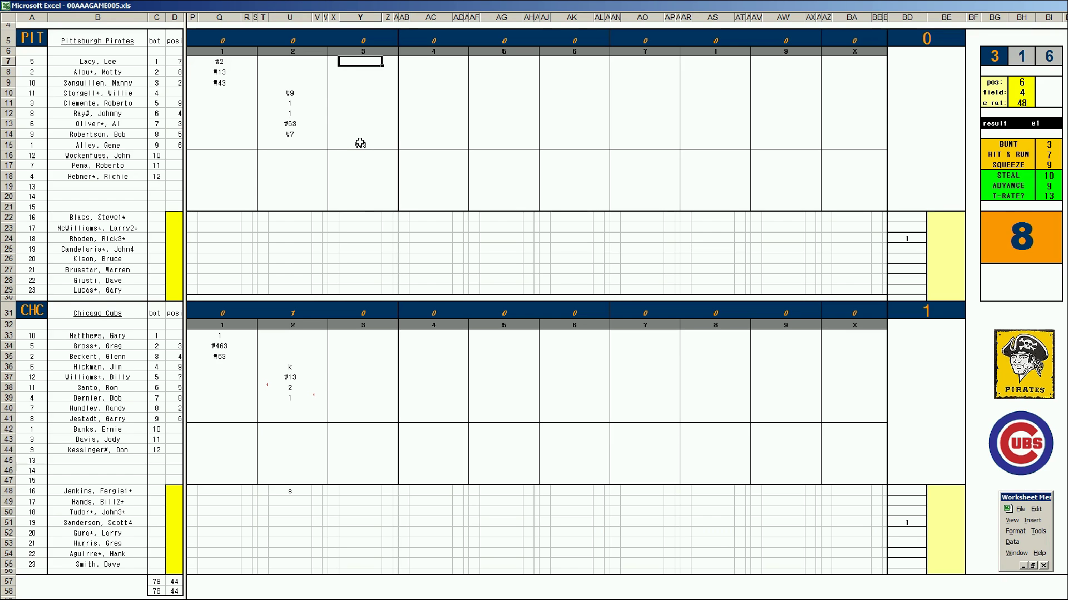
type("k")
key("Return")
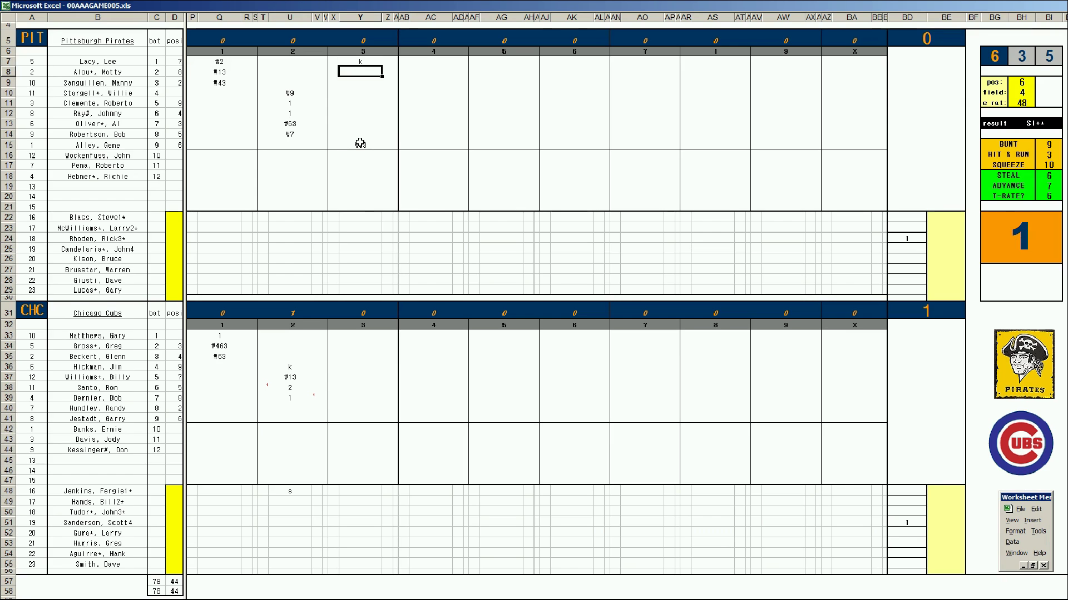
type("#4")
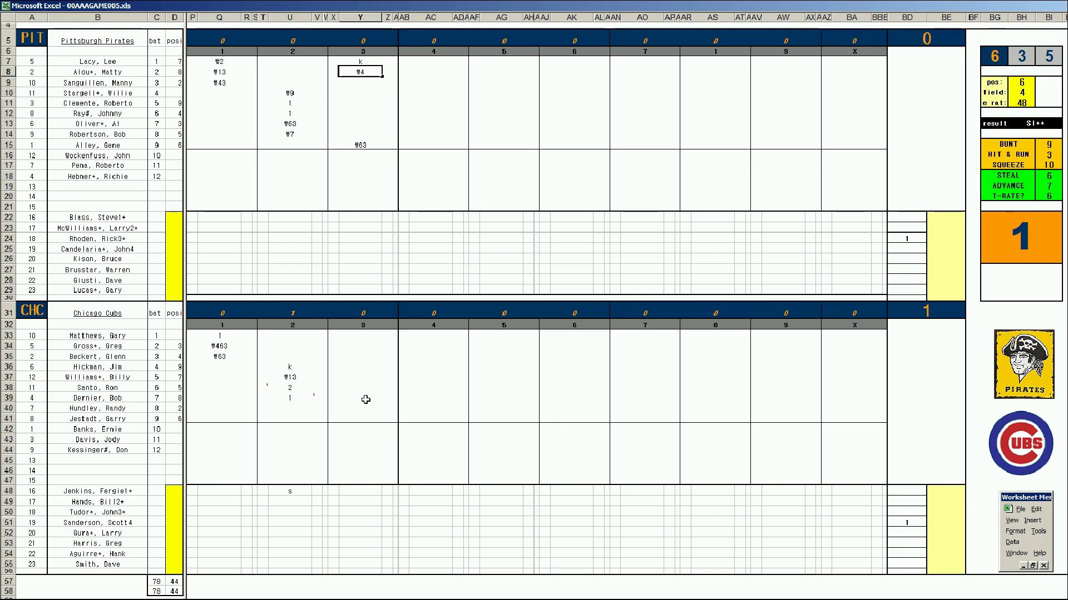
left_click(349, 409)
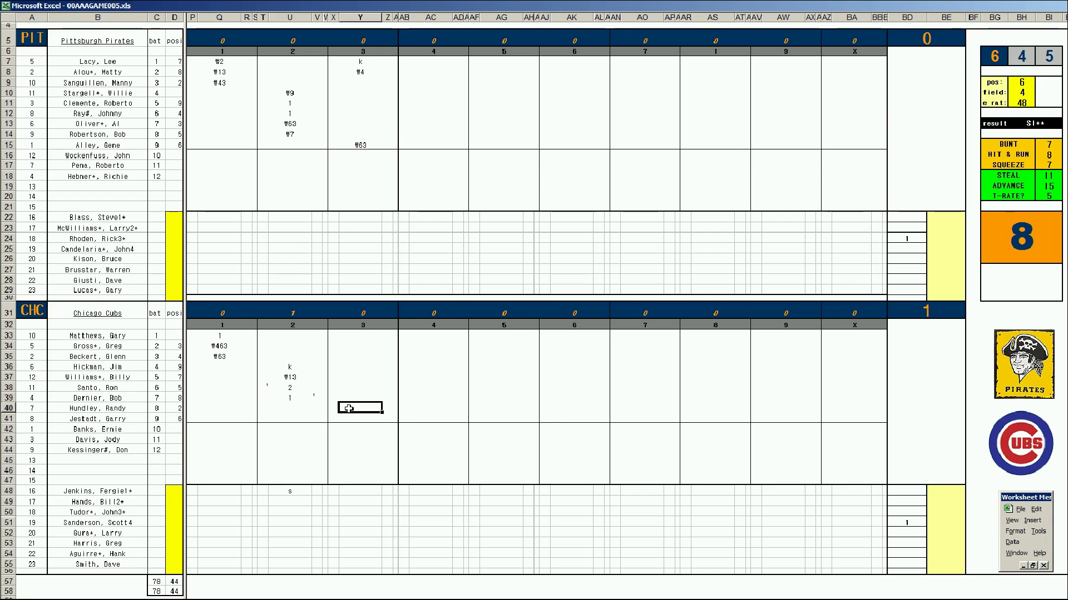
Step: Set the dice panel pos value to 4 and re-roll
key("ctrl+q")
type("4")
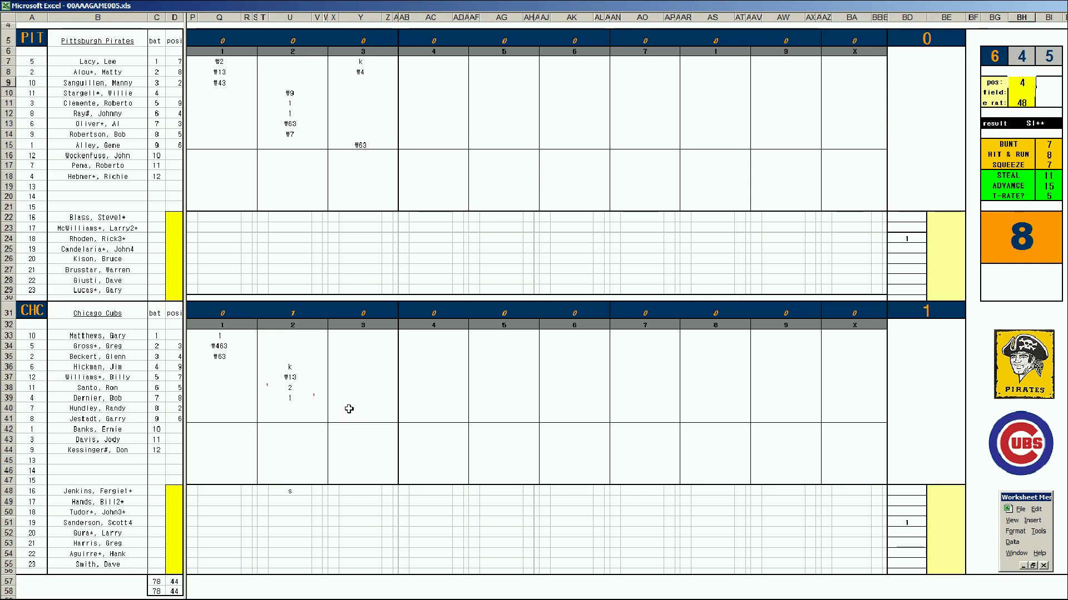
key("Return")
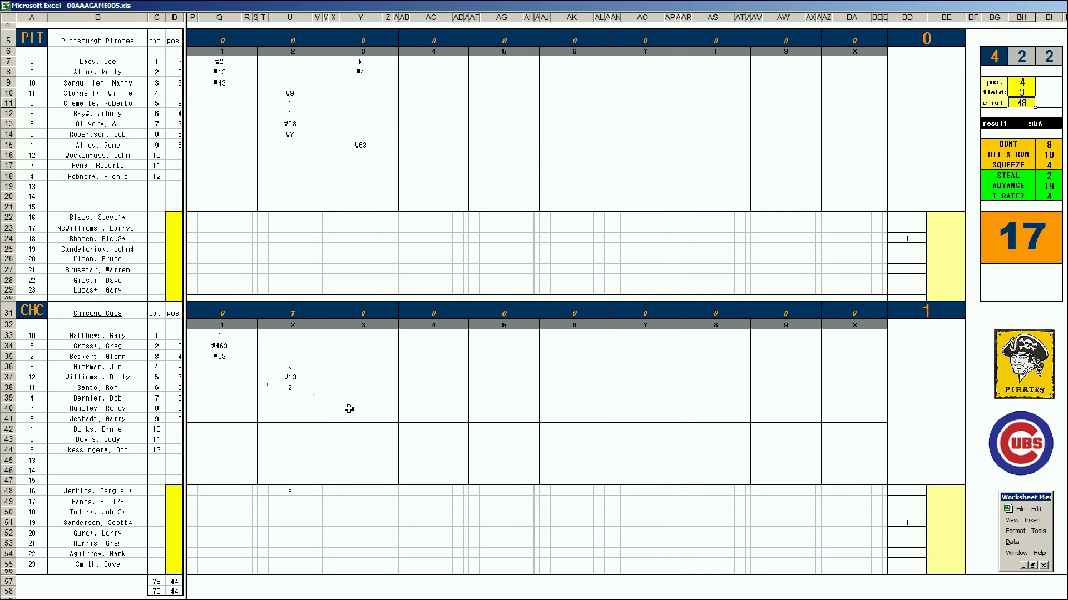
Step: Enter #43 and #8 in Y40:Y41, then 8 and #16 in Y33:Y34 for the Cubs' third
left_click(348, 409)
type("#43")
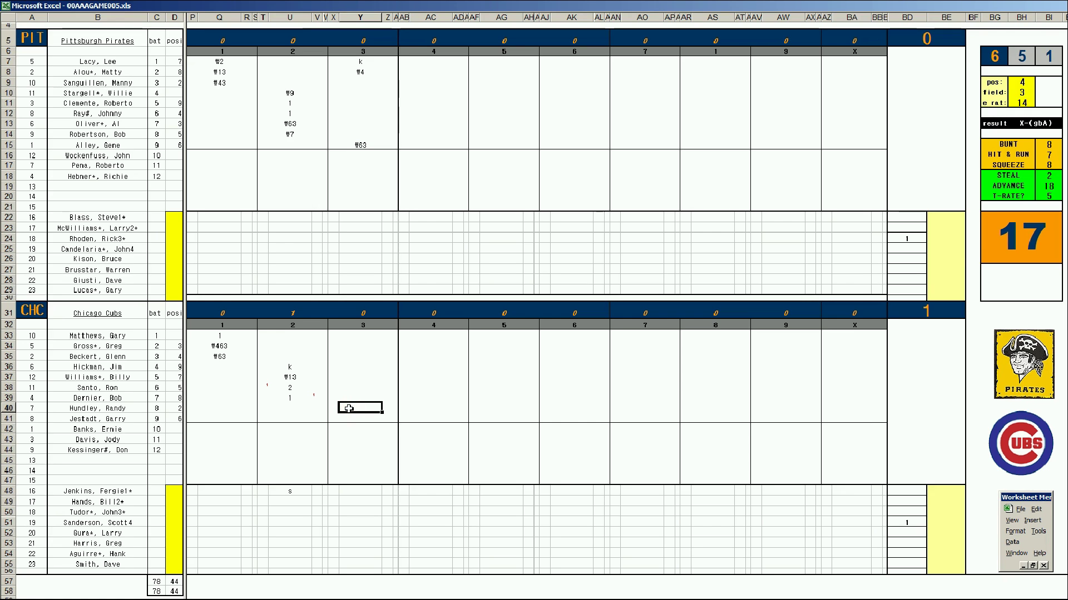
key("Return")
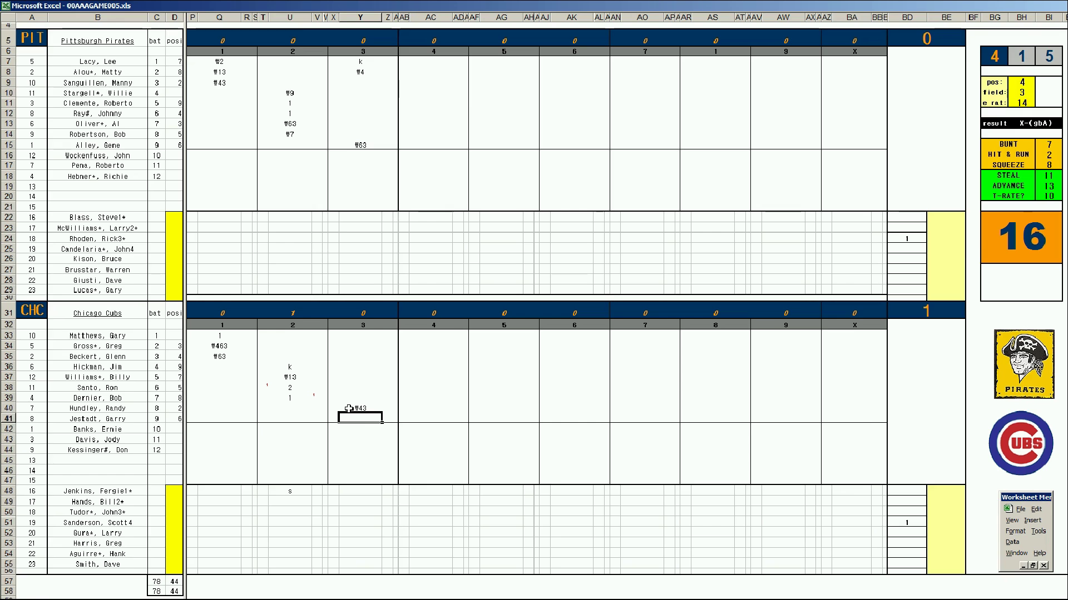
type("#8")
key("Return")
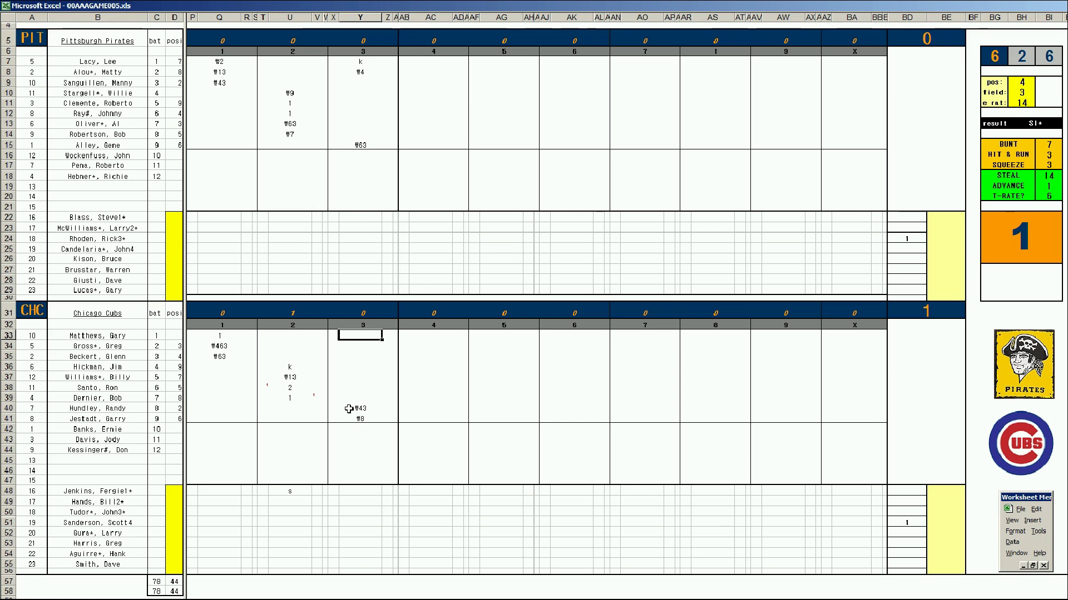
type("8")
key("Return")
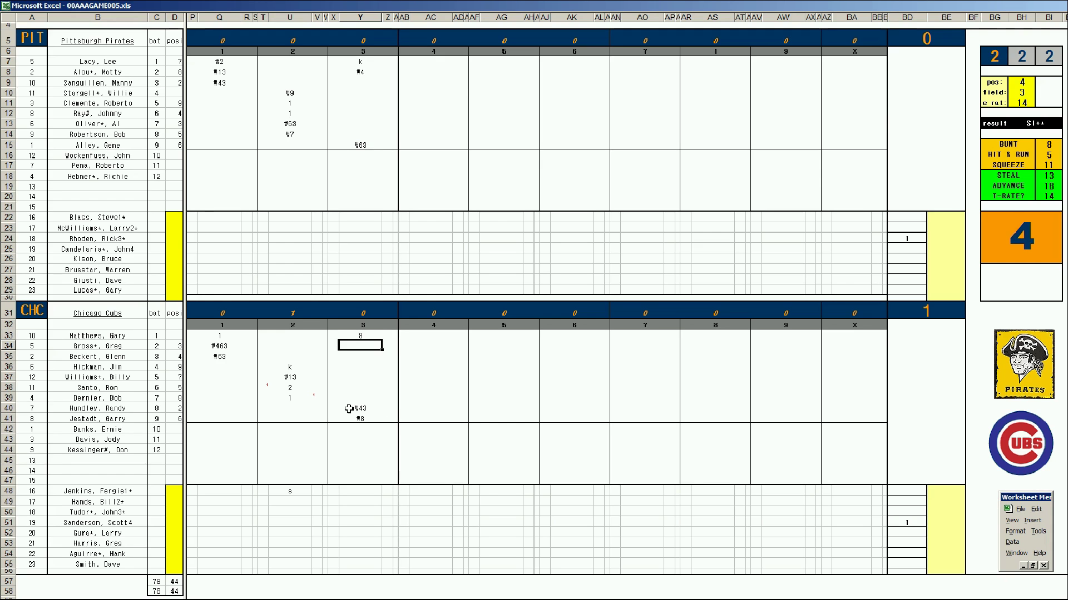
type("#16")
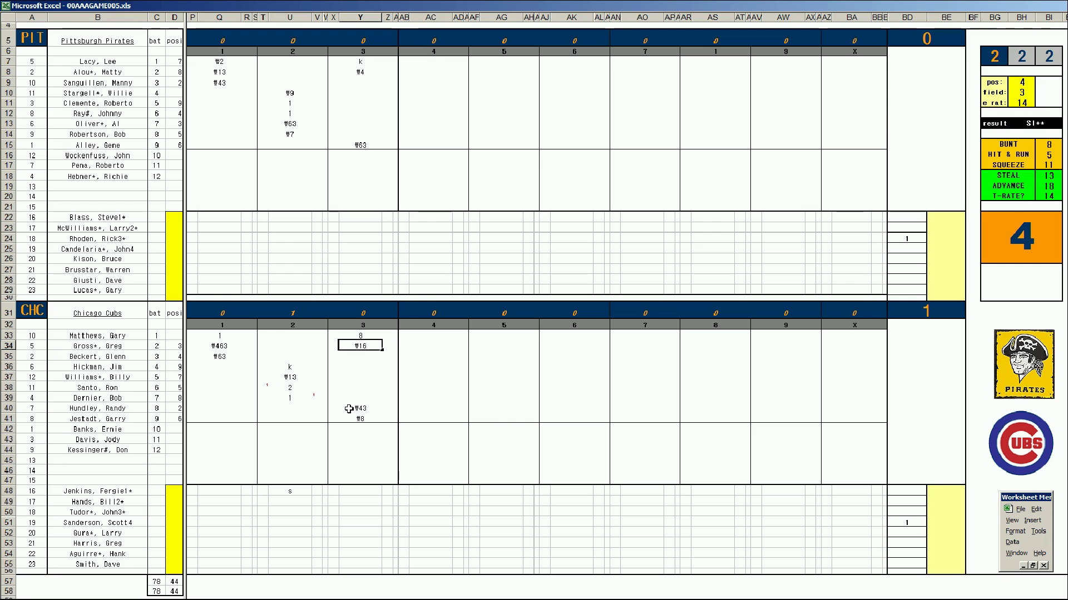
left_click(429, 81)
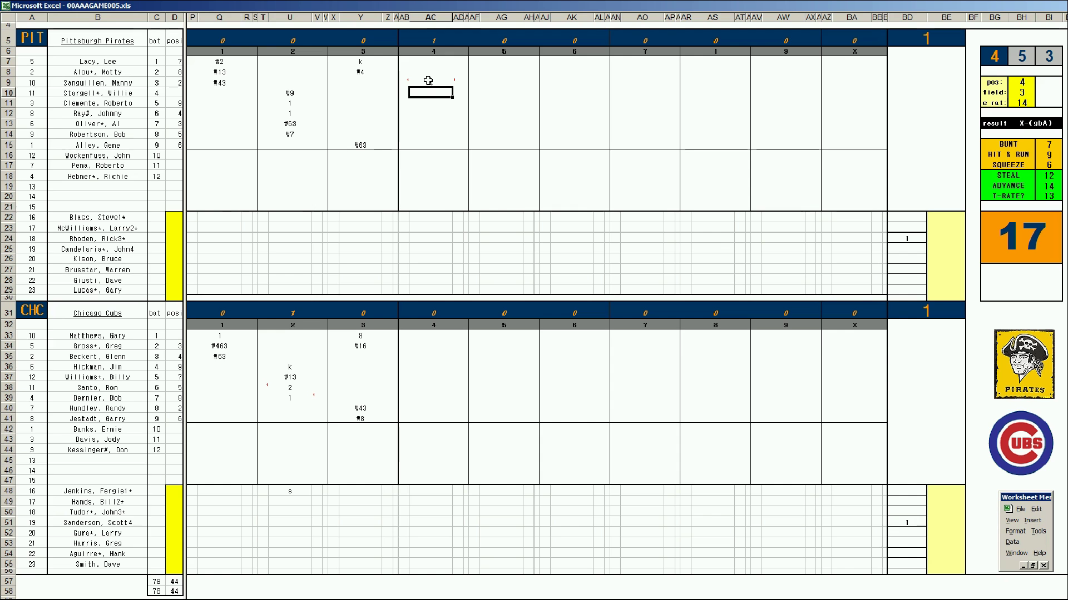
Step: Enter 4 in AC9, then e6 and #5 in AC10:AC11 for the Pirates' fourth inning
left_click(428, 80)
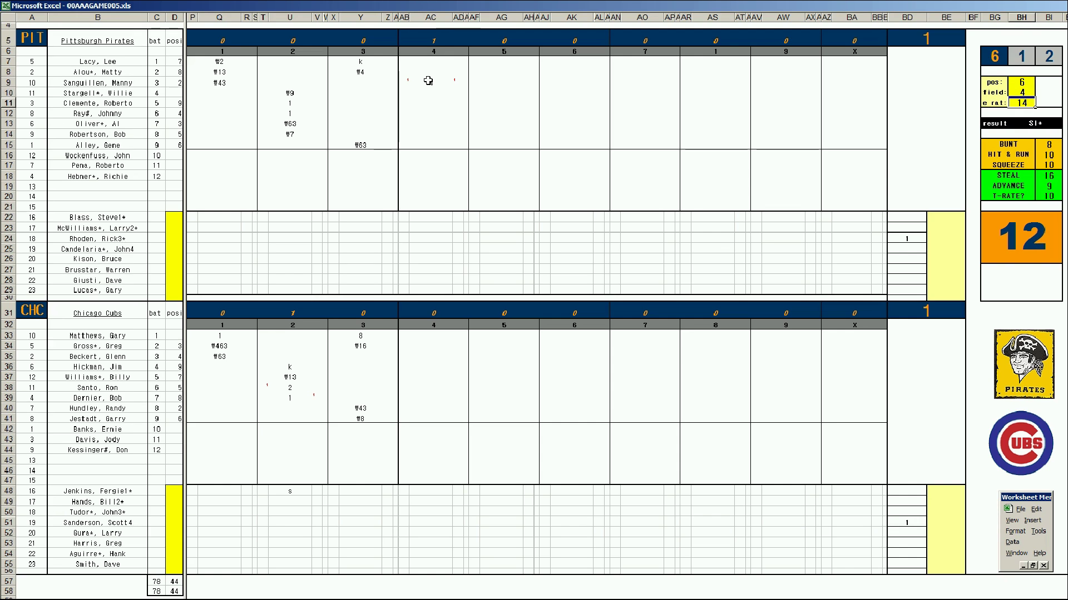
key("F9")
left_click(434, 91)
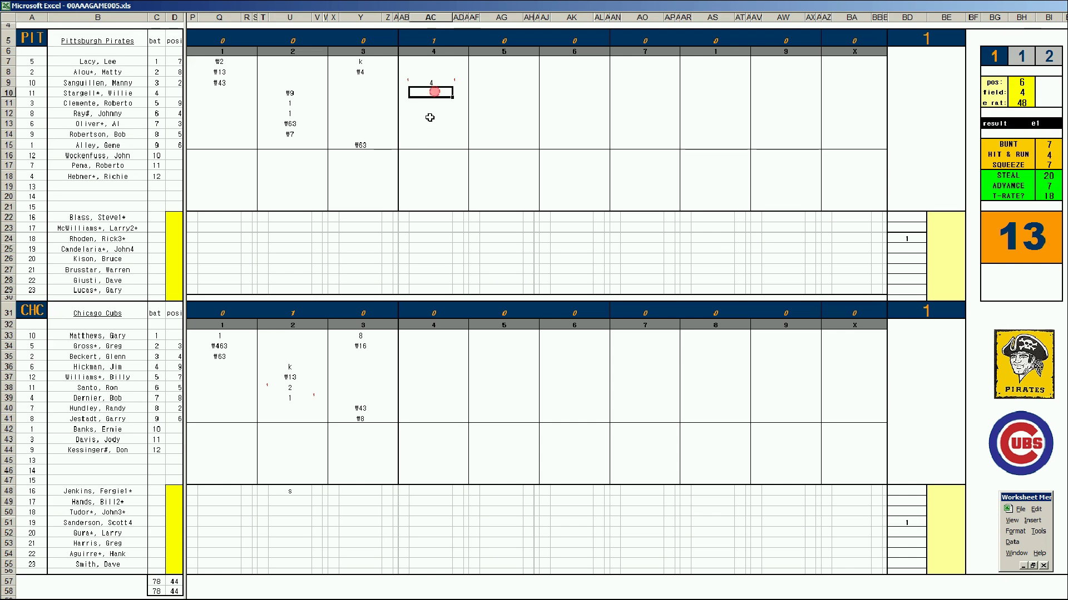
type("e6")
key("Return")
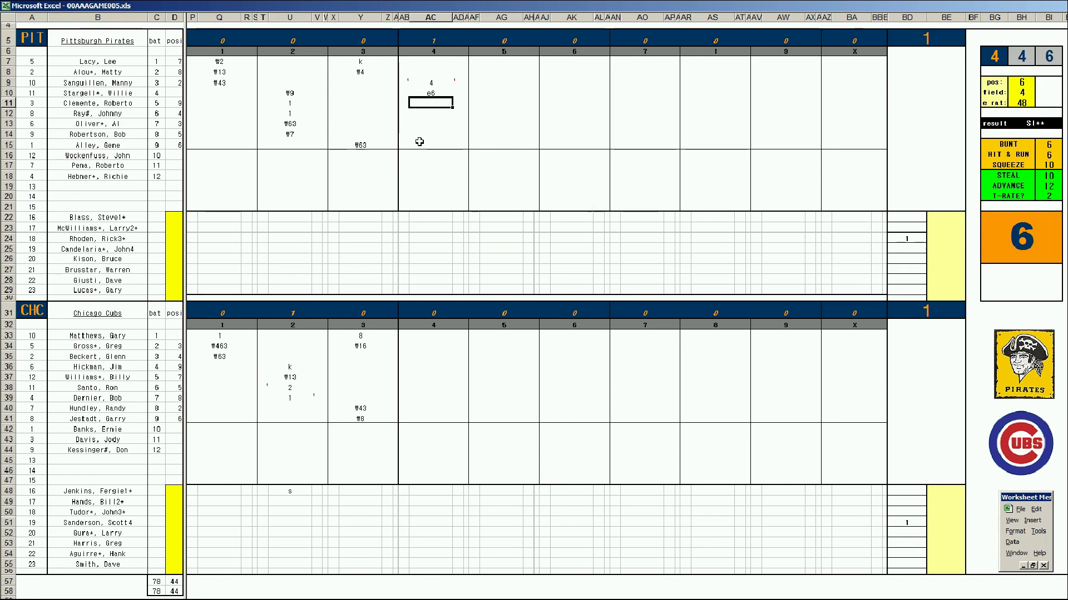
type("#5")
key("Return")
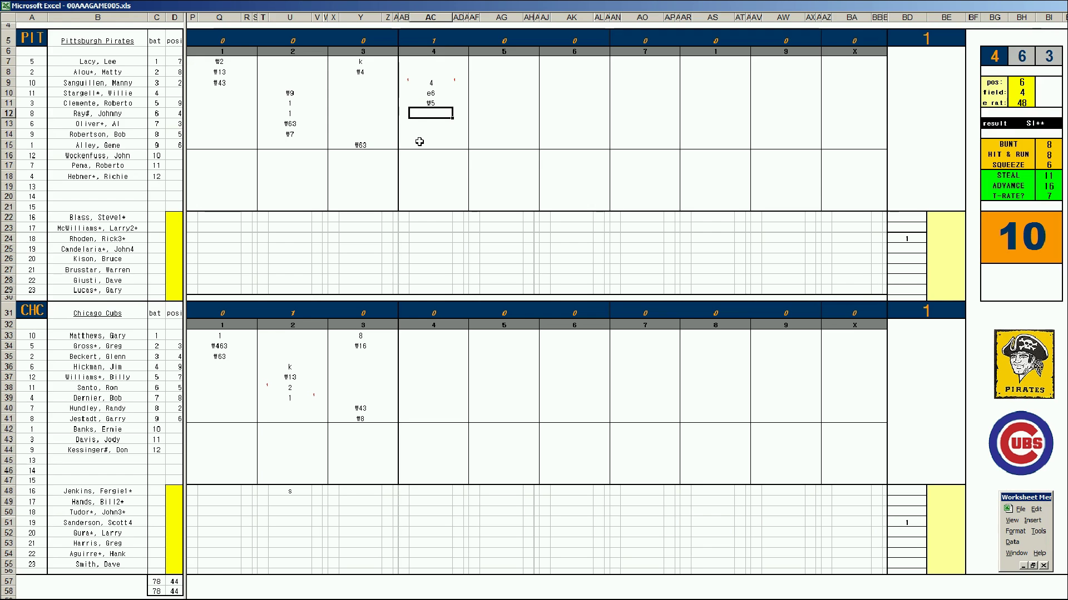
Step: Close the Pirates' fourth with #43, then enter 1, #5, k, #63 in AC35:AC38
type("\\43")
left_click(424, 355)
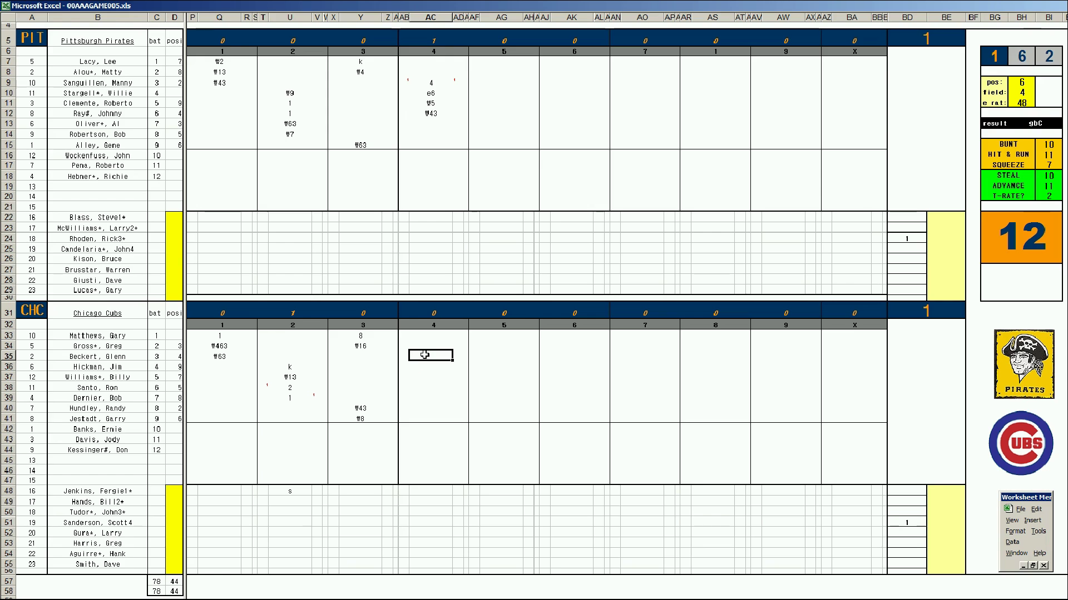
type("1")
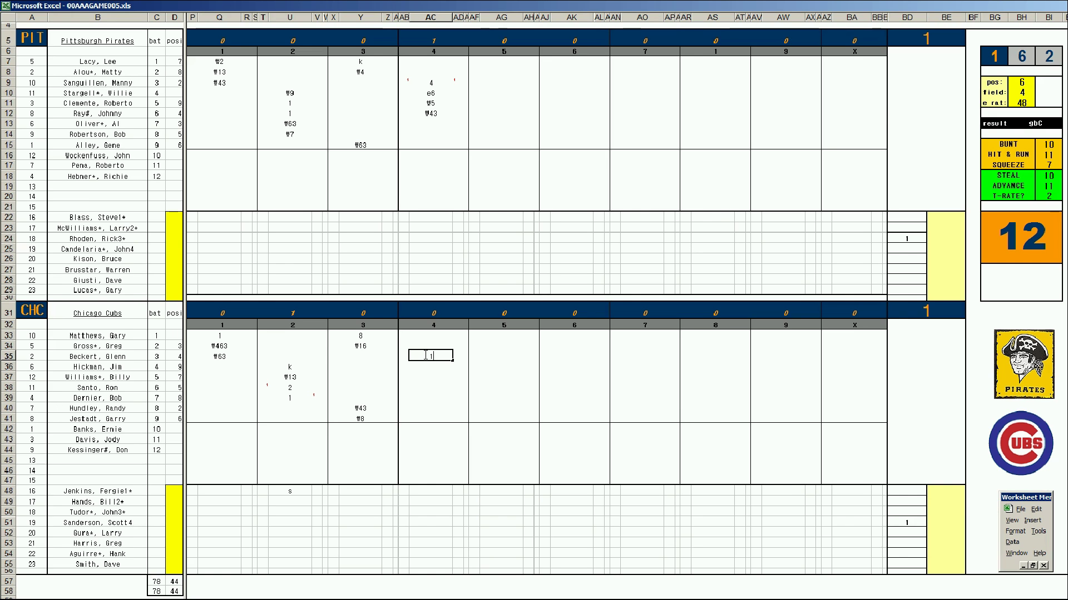
key("Return")
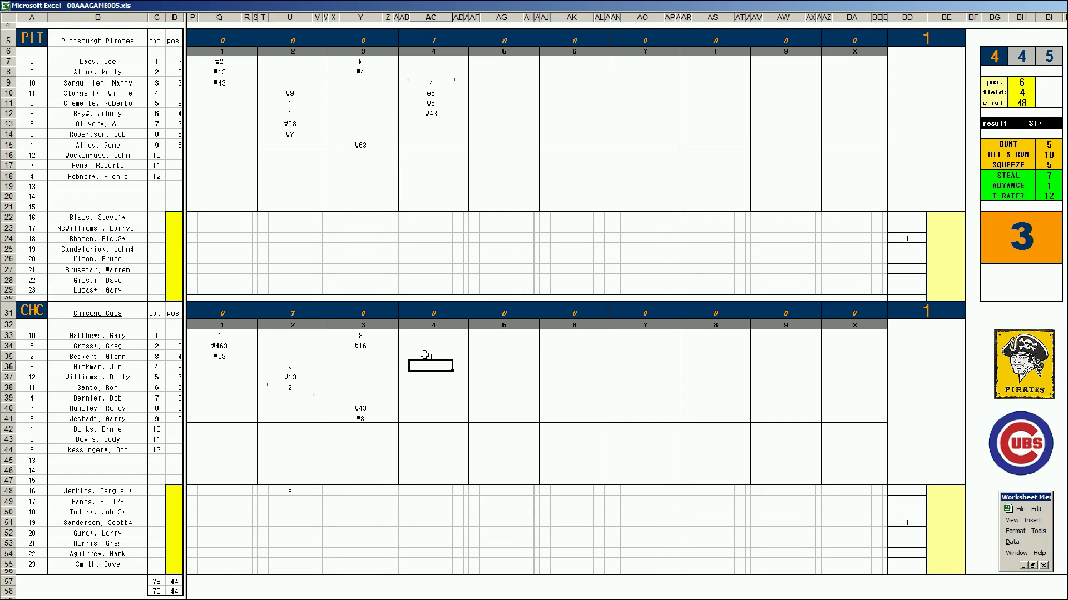
type("#5")
key("Return")
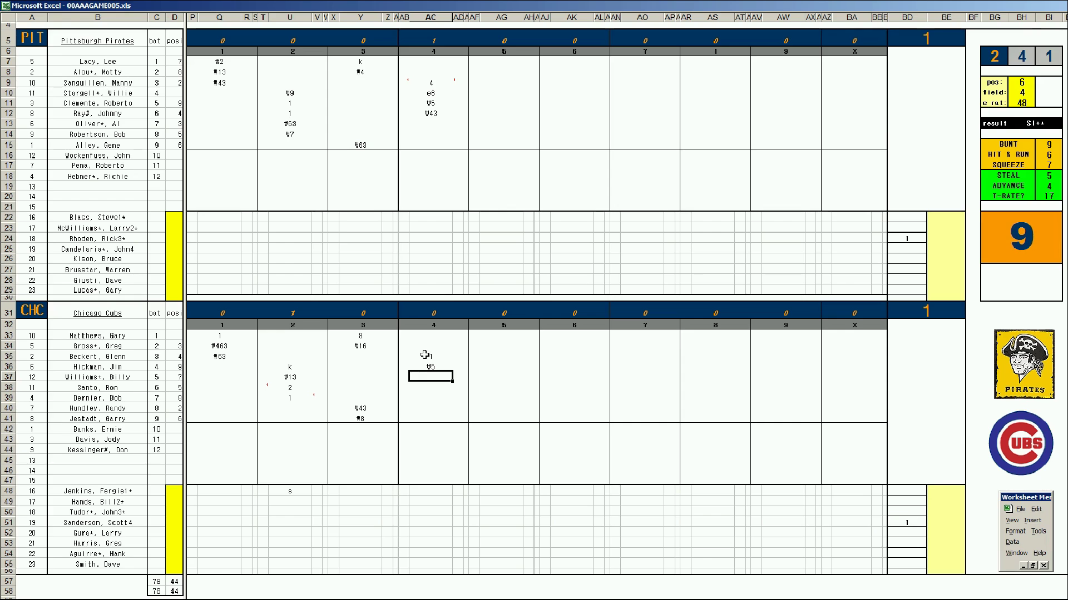
type("k")
key("Return")
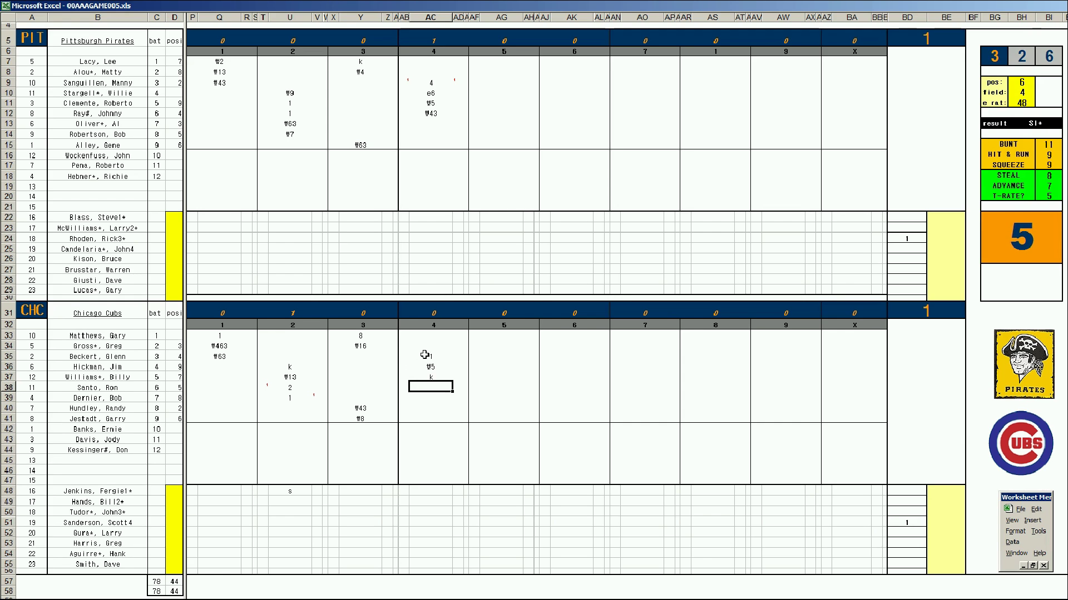
type("#63")
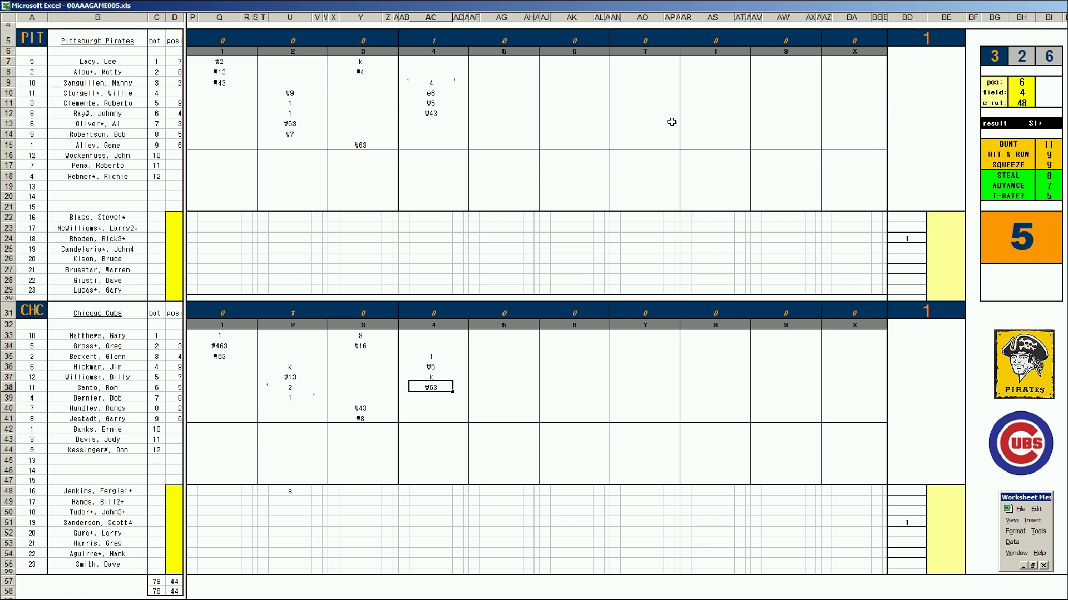
Step: Enter #63, 1 and 2 for Pirates fifth-inning batters starting at AG13
left_click(487, 121)
key("F9")
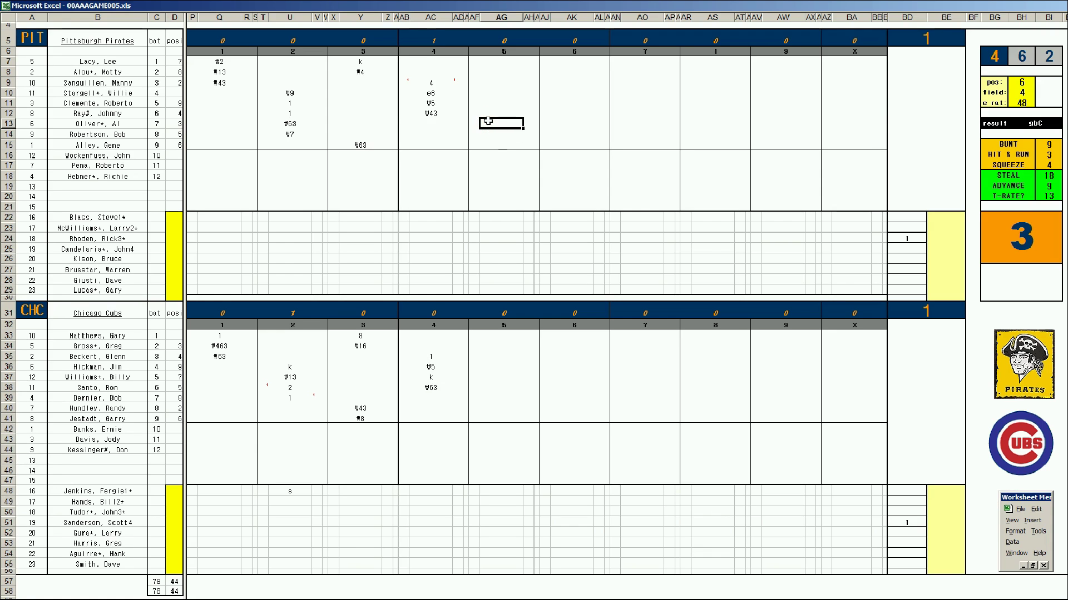
type("#")
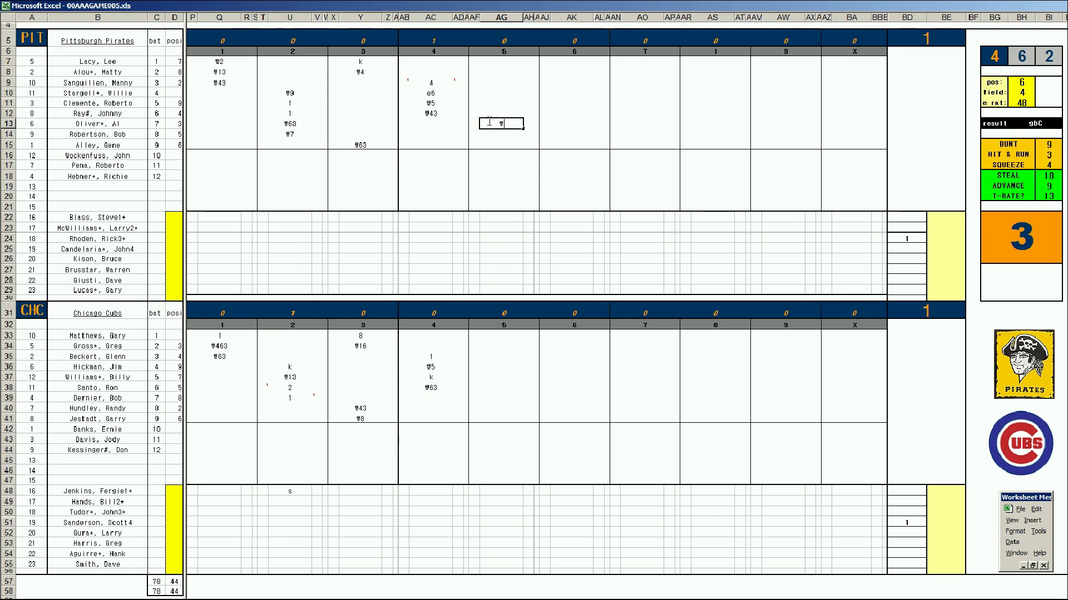
type("63")
key("Return")
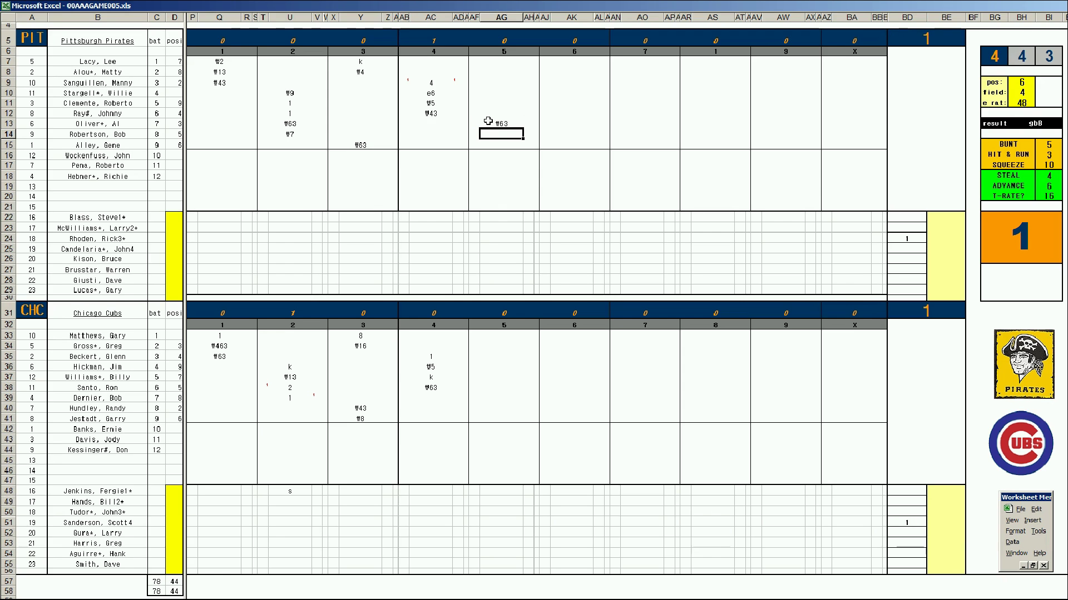
type("1")
key("Return")
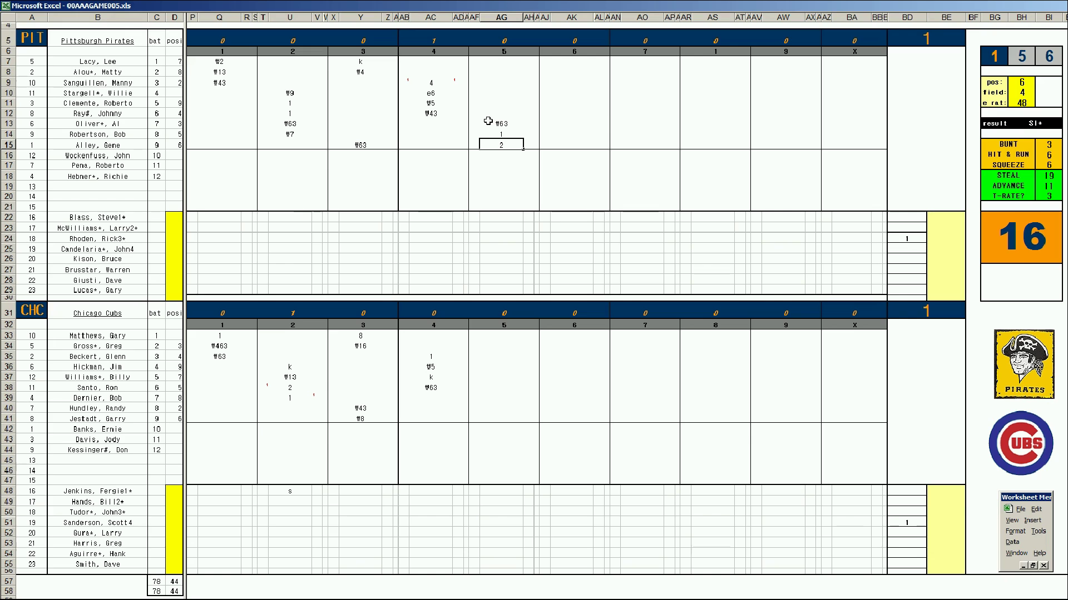
key("Return")
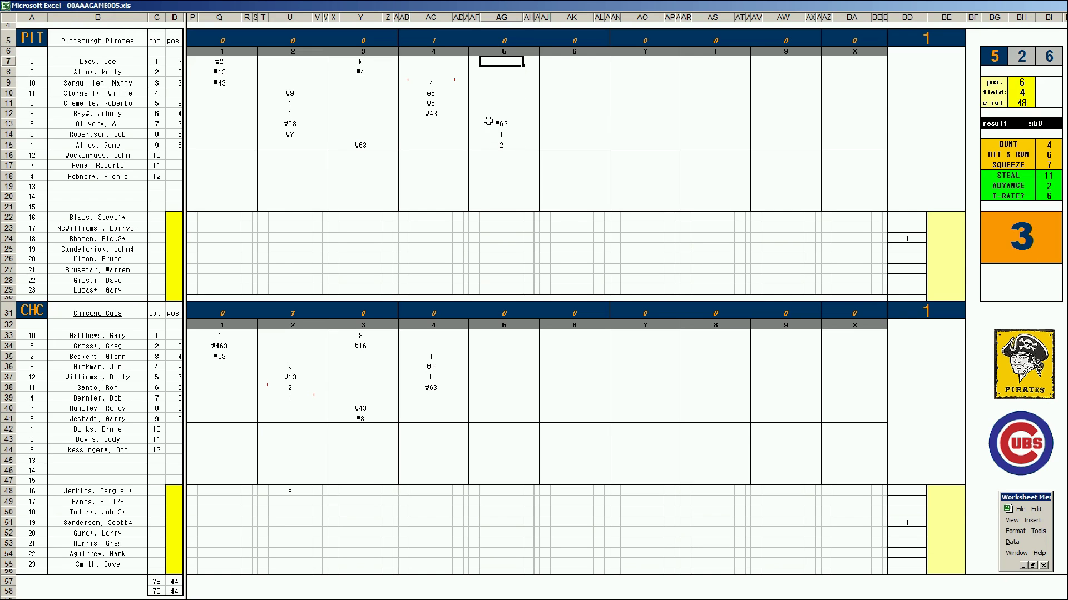
Step: Set the dice panel to pos 4, field 2, e rat 10
key("Tab")
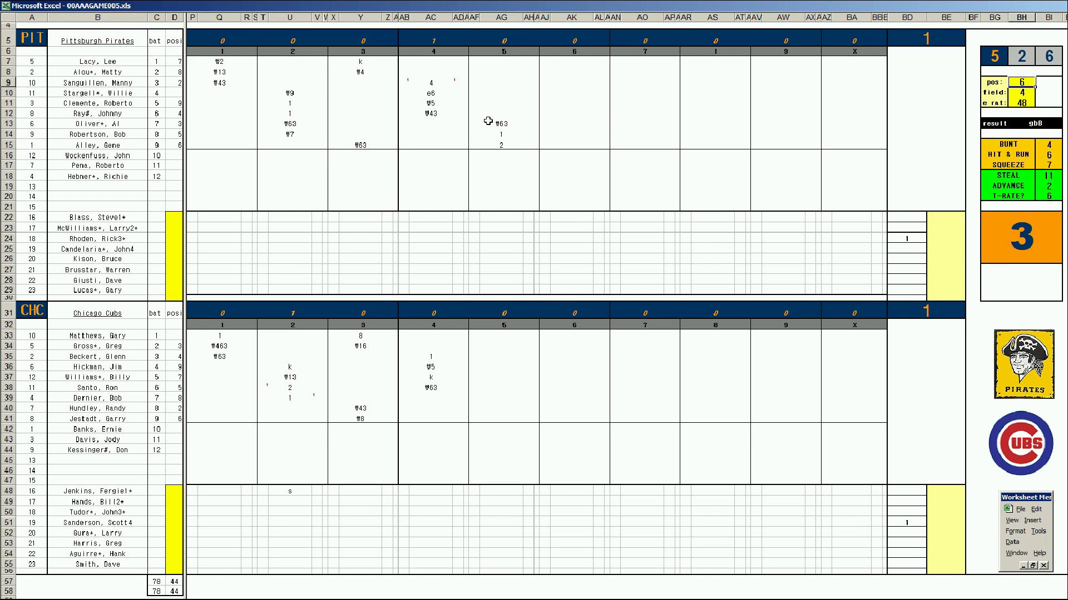
type("4")
key("Return")
type("2")
key("Return")
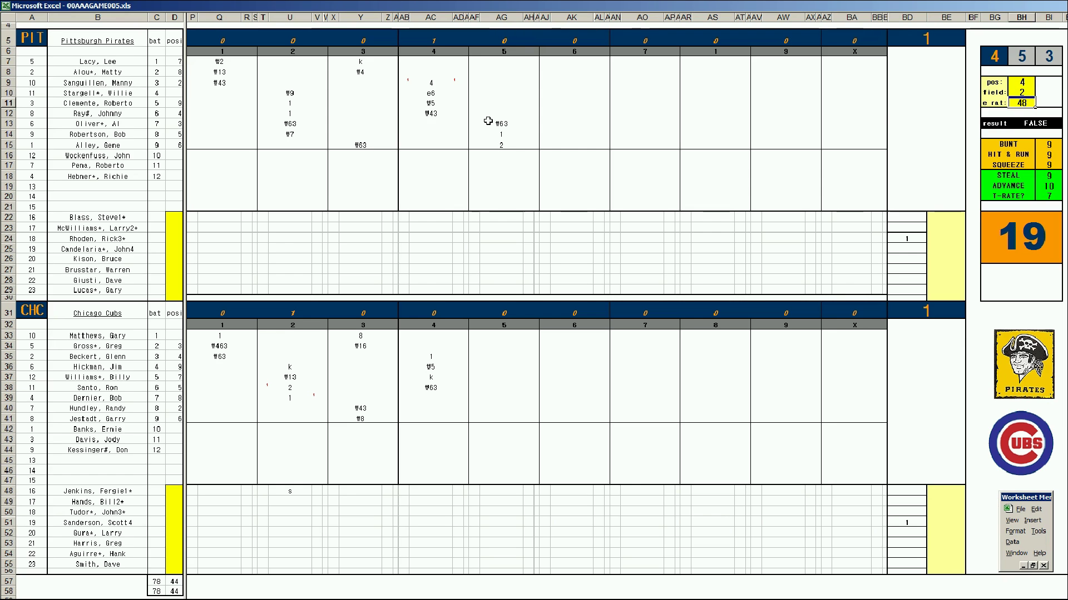
type("10")
key("Return")
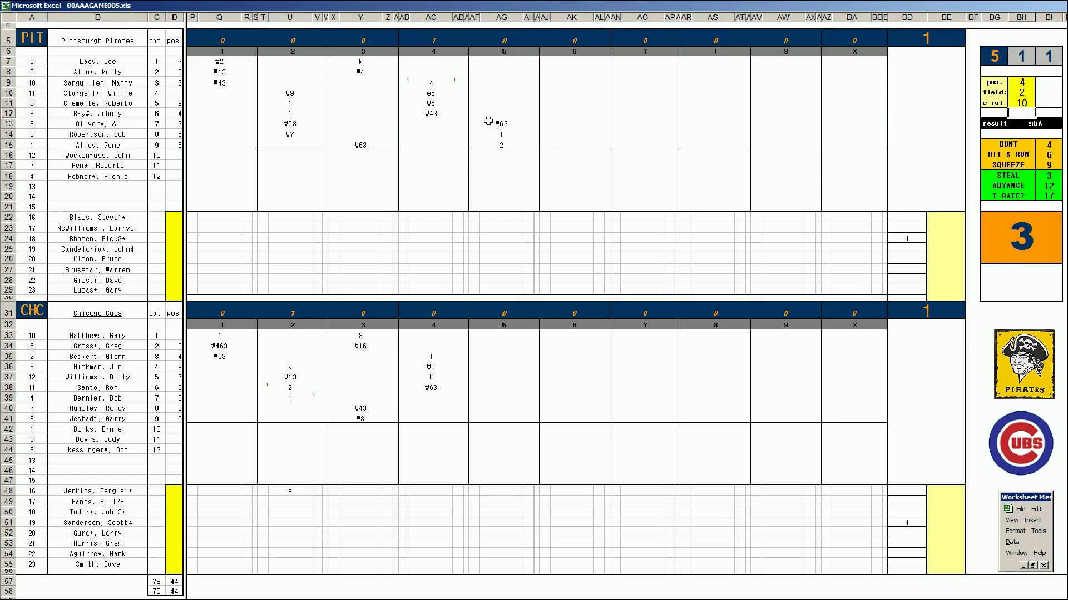
Step: Record #43 in AG7 and 1 in AG8 for the Pirates' fifth inning
left_click(505, 63)
type("#43")
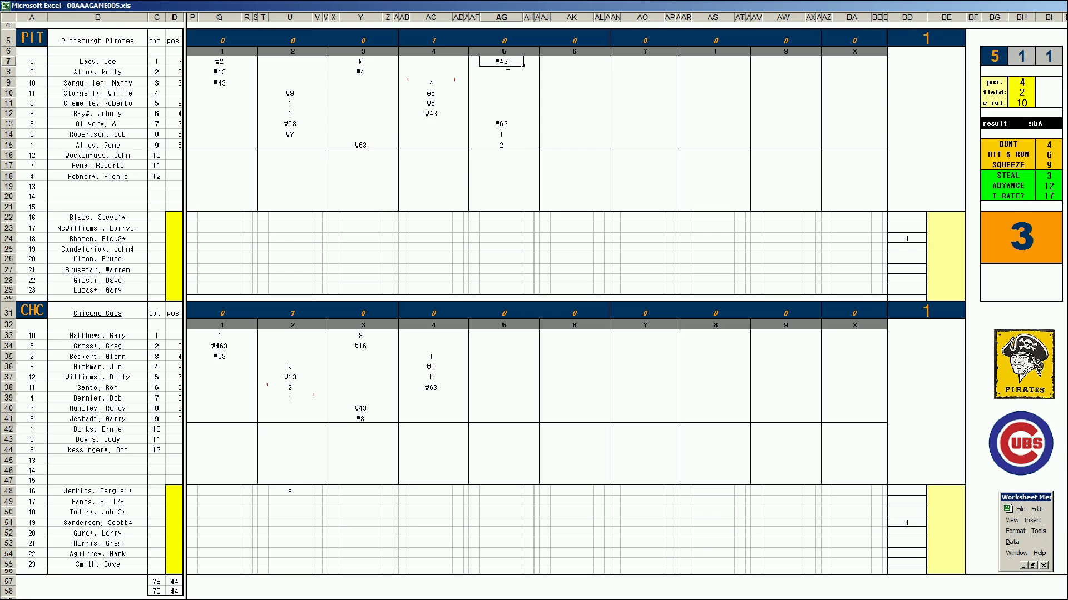
key("Return")
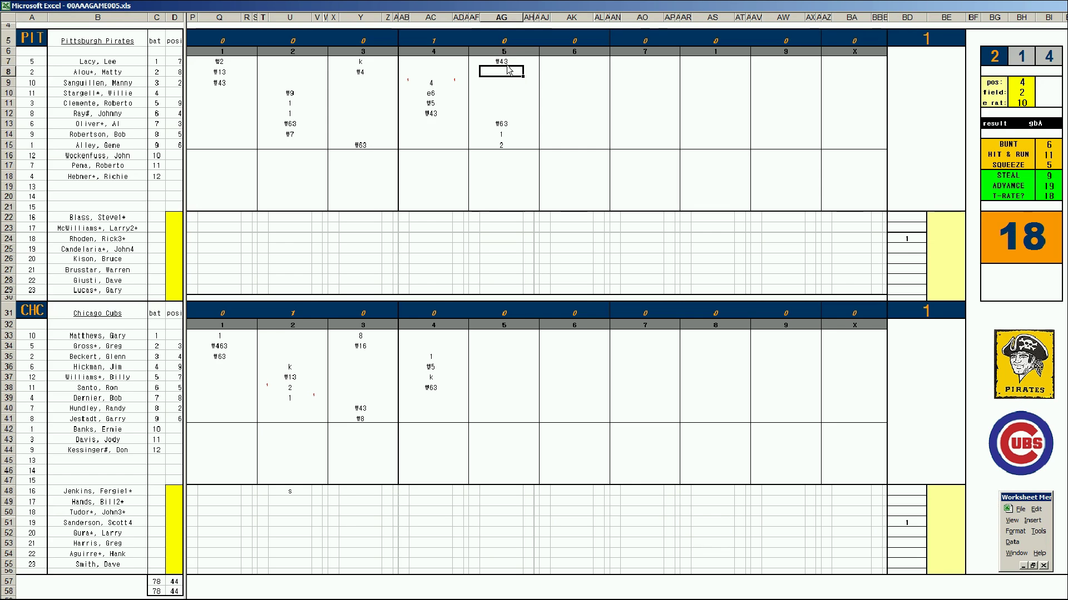
type("1")
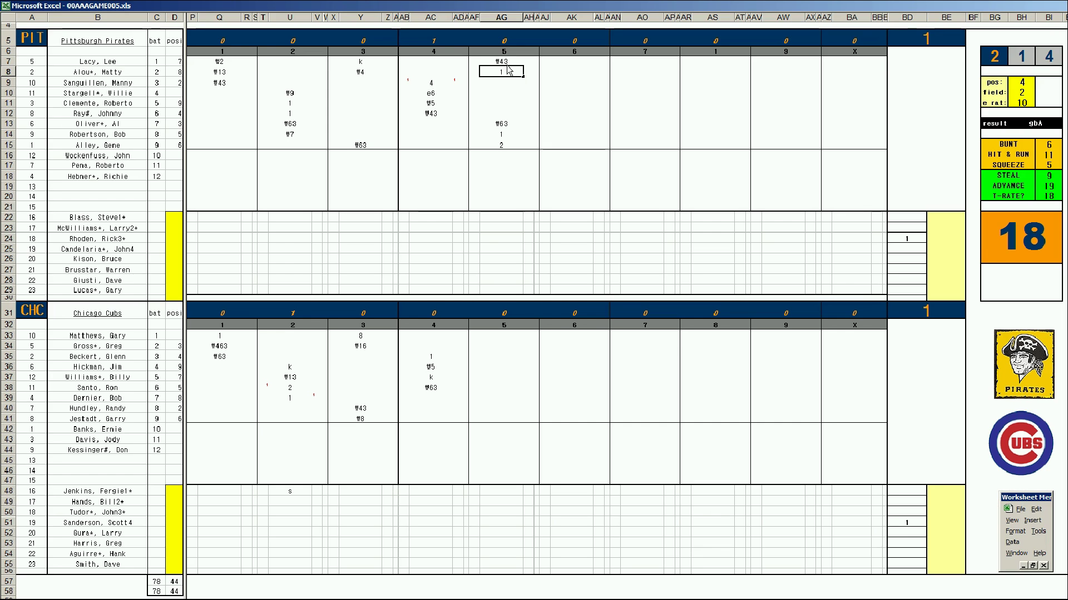
key("Return")
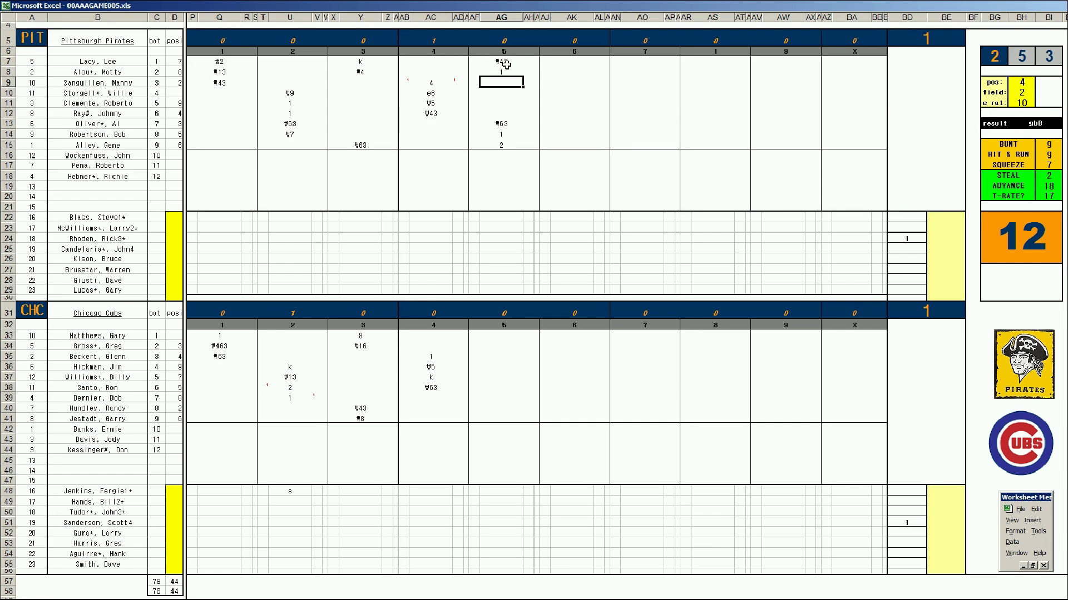
Step: Add the runner and run marks putting the Pirates ahead 2–1, and type r on their pitcher's line
key("Up")
key("Right")
type("1")
key("Left")
key("Left")
key("Down")
key("Down")
key("Down")
key("Down")
key("Down")
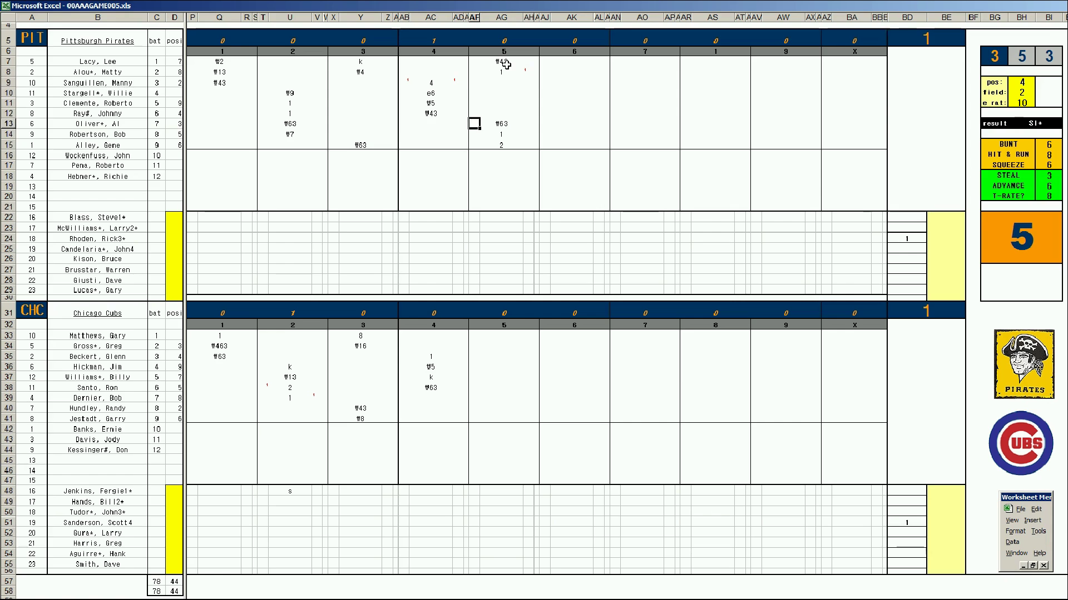
key("Down")
type("1")
key("Right")
key("Down")
key("Down")
key("Down")
key("Down")
key("Down")
key("Down")
key("Down")
key("Down")
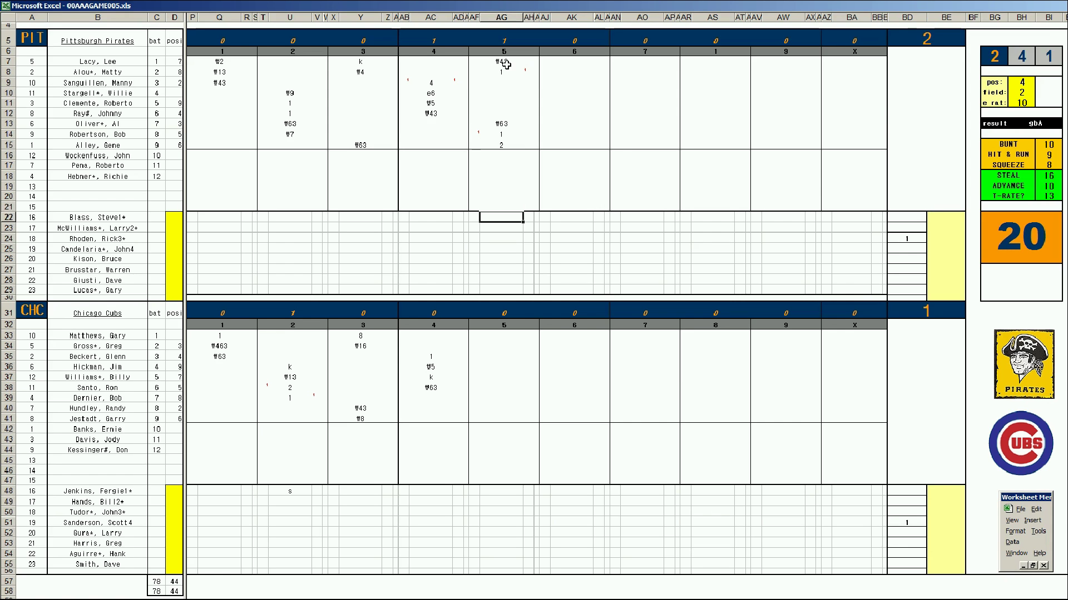
type("r")
left_click(485, 396)
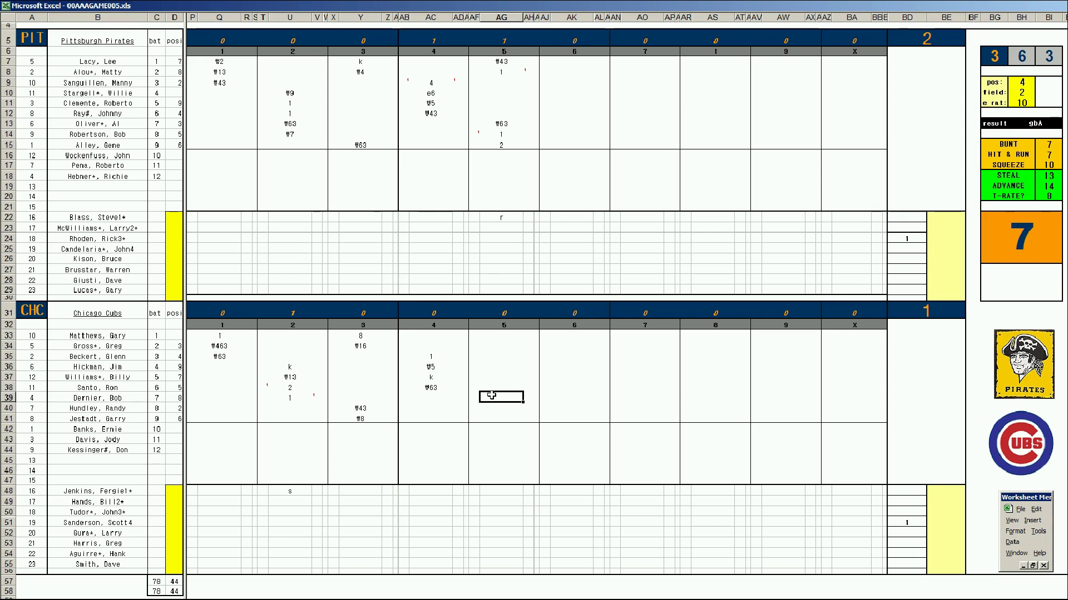
Step: Record #63 and #7 outs for the Cubs' fifth inning starting at AG39
type("\\63")
key("Return")
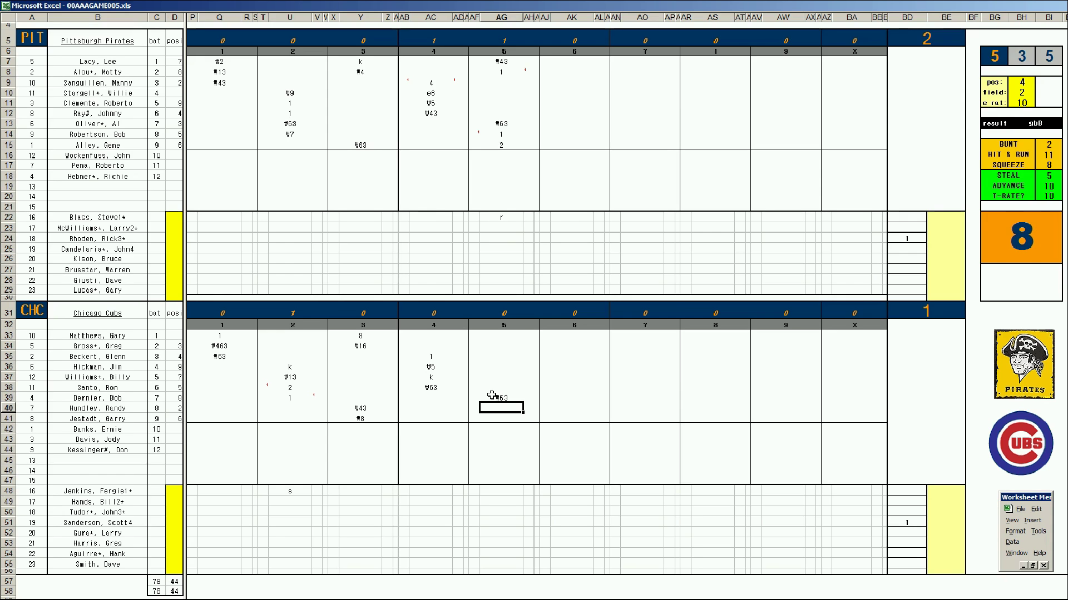
type("\\7")
key("Return")
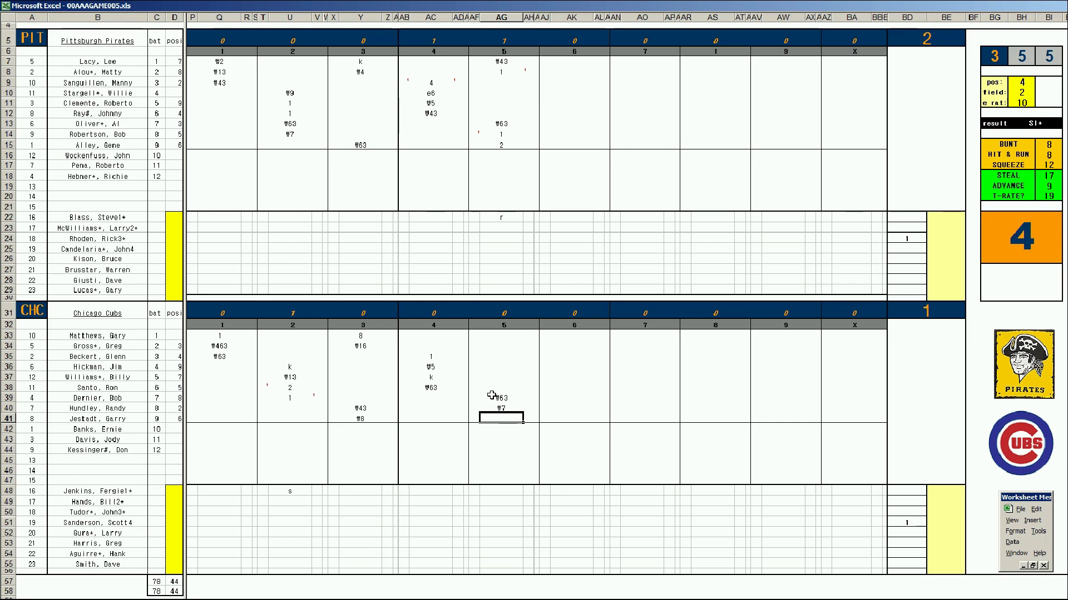
Step: Close the Cubs' fifth with #7, then enter Pirates' sixth results #8 and 2 in column AK
type("\\7")
left_click(571, 83)
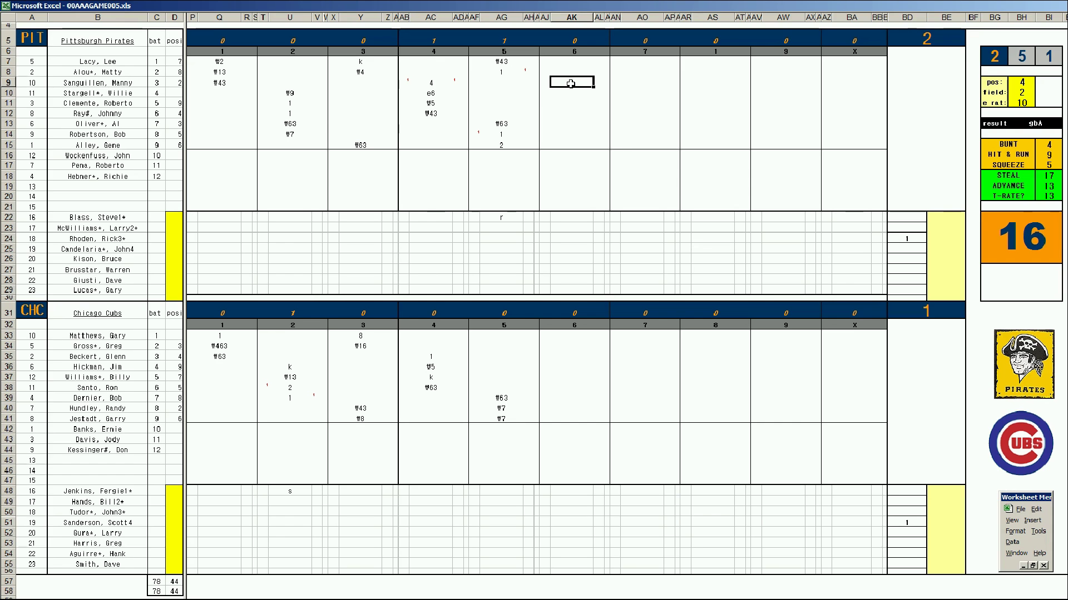
key("Return")
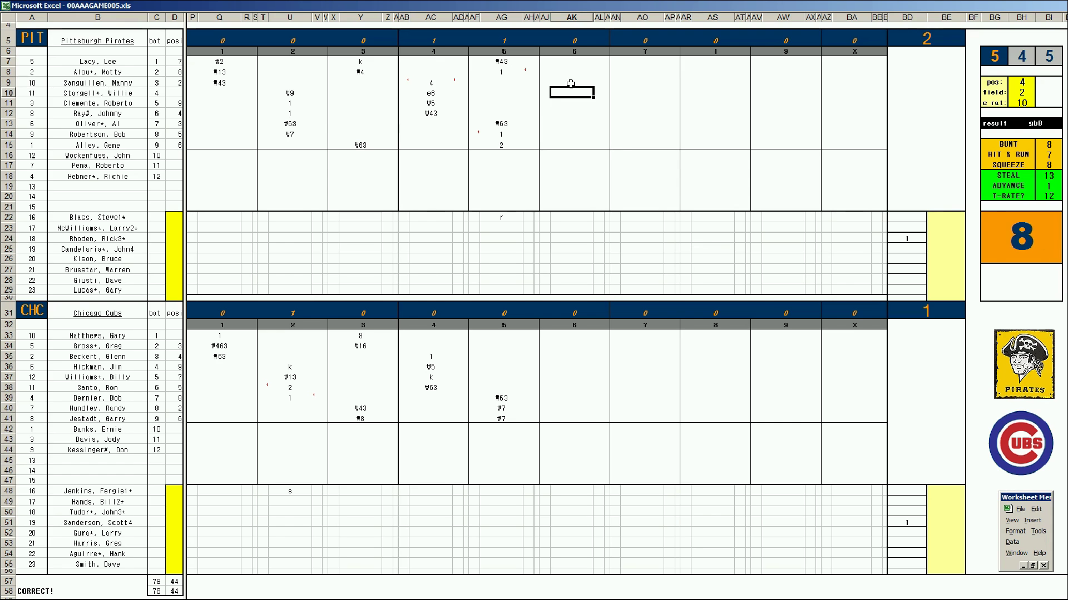
type("\\8")
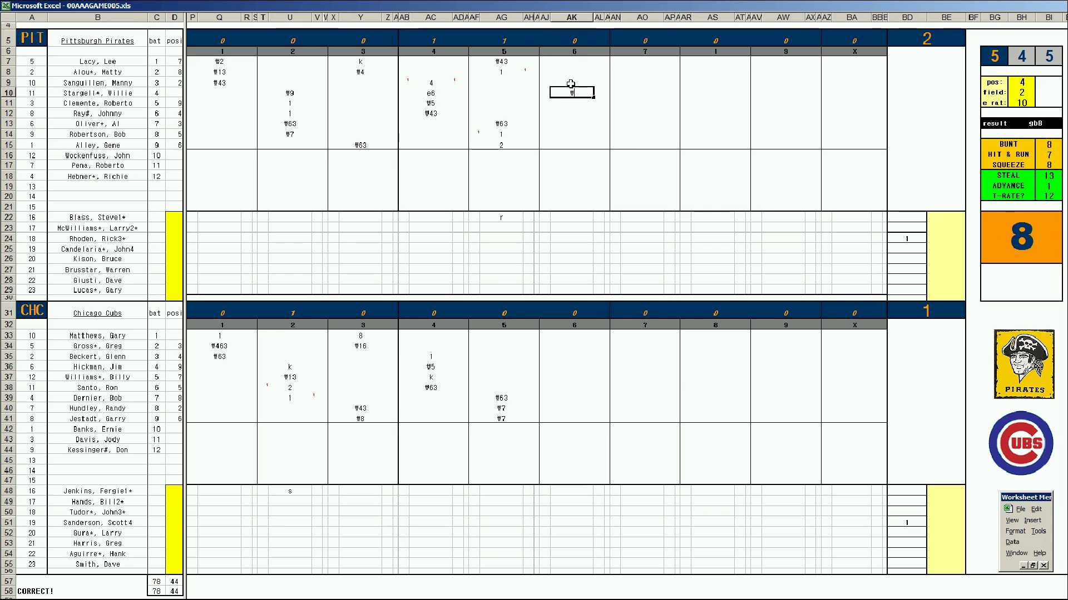
key("Return")
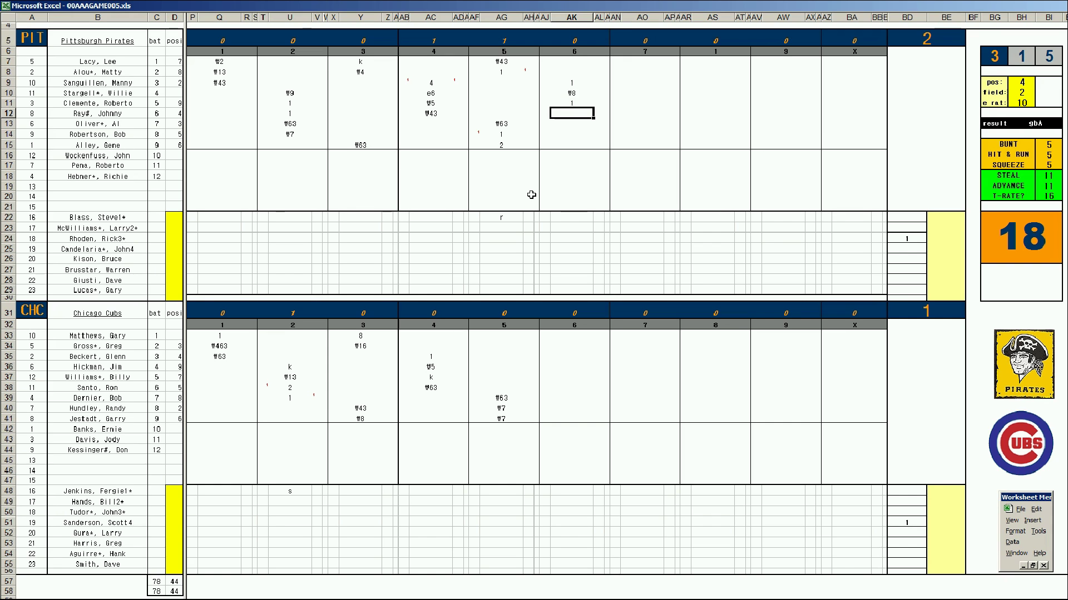
type("2")
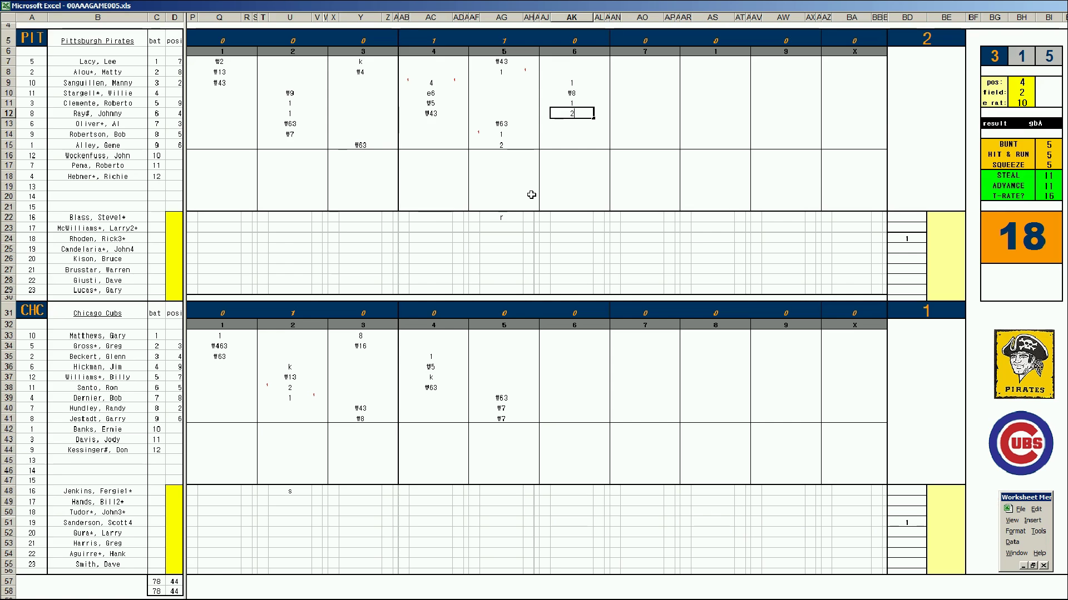
key("Return")
Step: Mark the runners and two runs scoring in AJ and AL, lifting the Pirates to 4
key("Up")
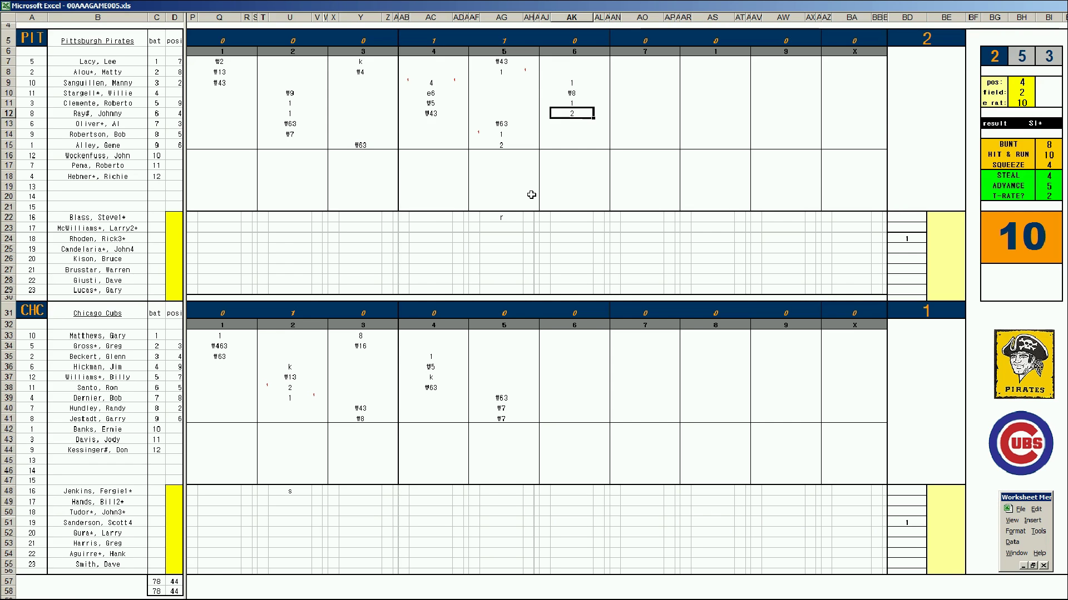
key("Right")
type("2")
key("Left")
key("Left")
key("Up")
key("Up")
key("Up")
type("1")
key("Return")
key("Down")
type("1")
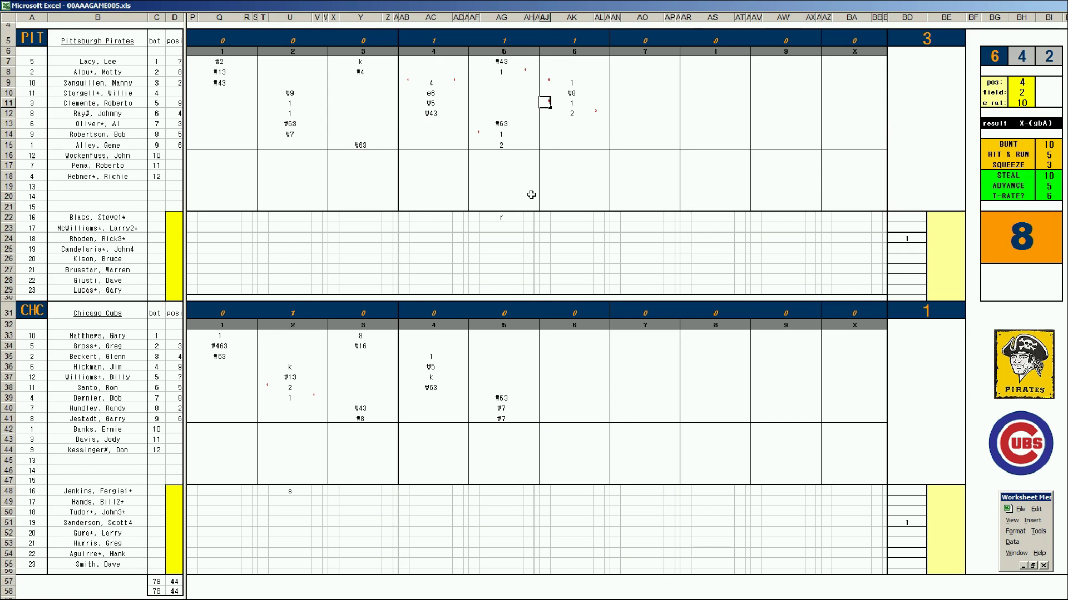
key("Return")
key("Right")
key("Down")
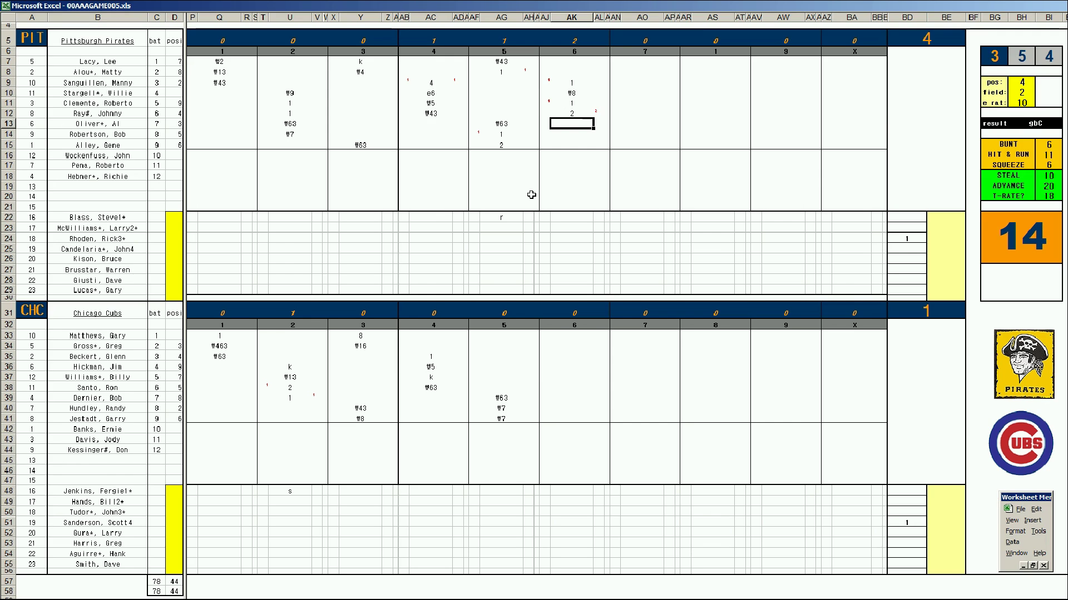
left_click(930, 521)
Step: Credit the Cubs starter with 5 1/3 innings in BE51 and enter 6 for the reliever in BD52
type("5 1/3")
key("Return")
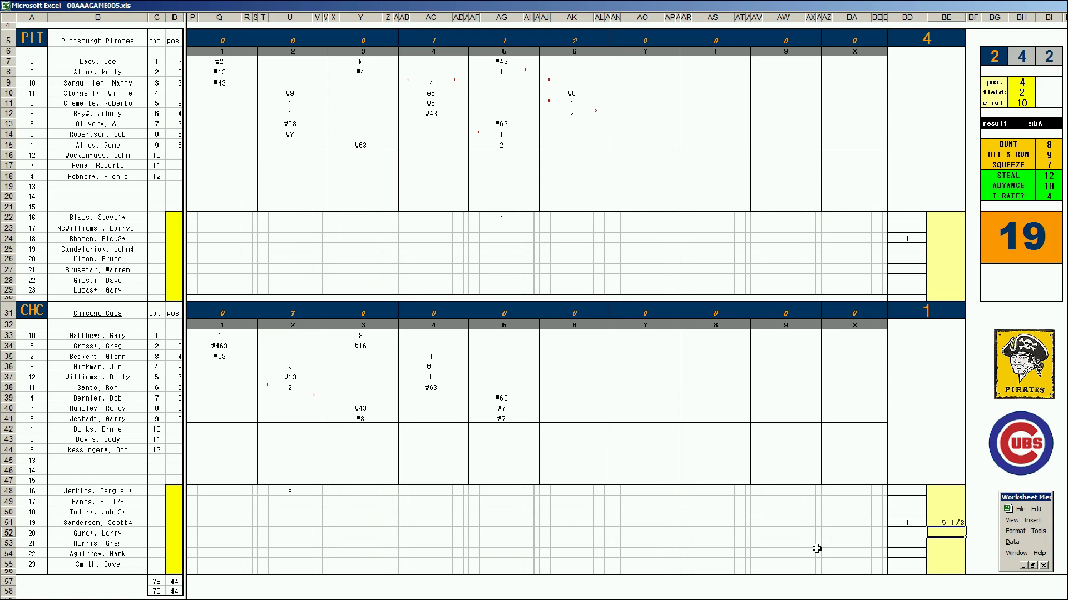
key("Left")
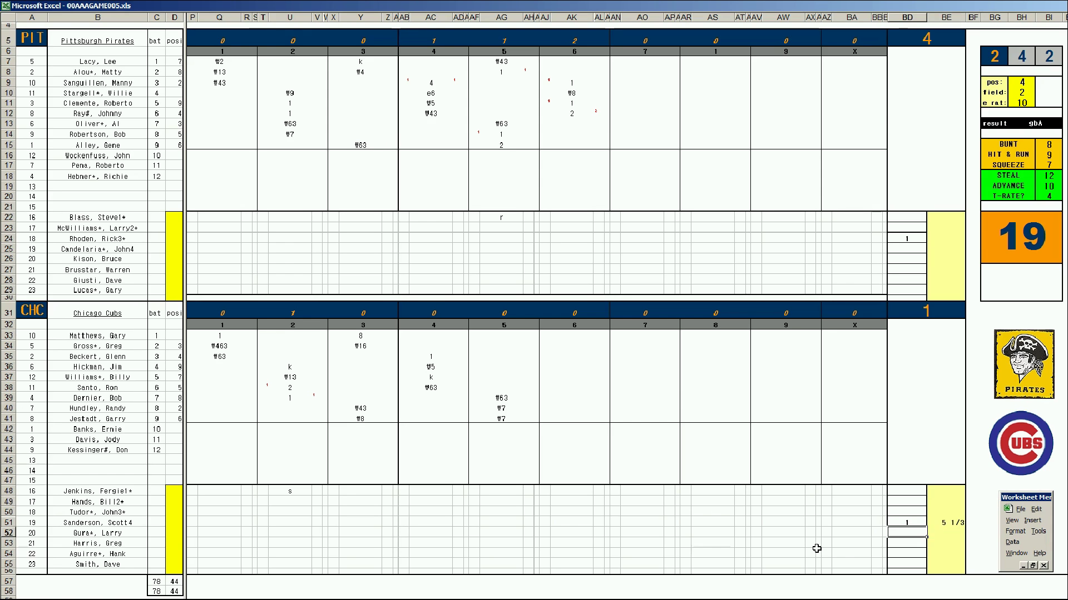
type("6")
key("Left")
key("Left")
key("Left")
key("Left")
key("Left")
key("Left")
key("Left")
key("Left")
key("Left")
key("Left")
key("Left")
key("Left")
key("Left")
key("Left")
key("Left")
key("Left")
key("Left")
key("Left")
key("Left")
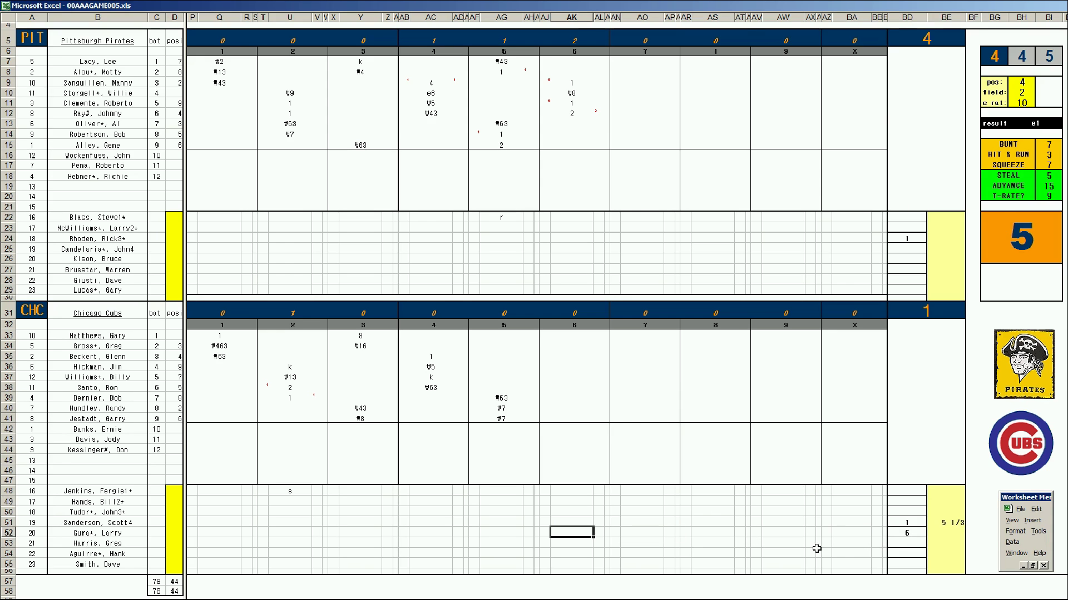
type("ao")
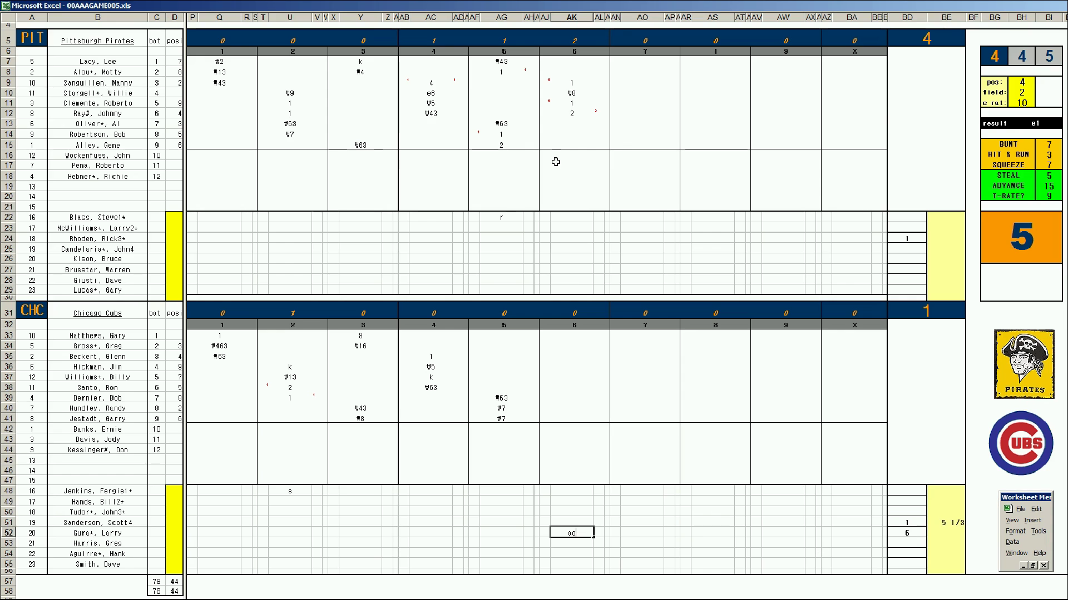
Step: Score the Pirates' sixth-inning batters k, 8 and 1, then #5 for the top of the order
left_click(572, 124)
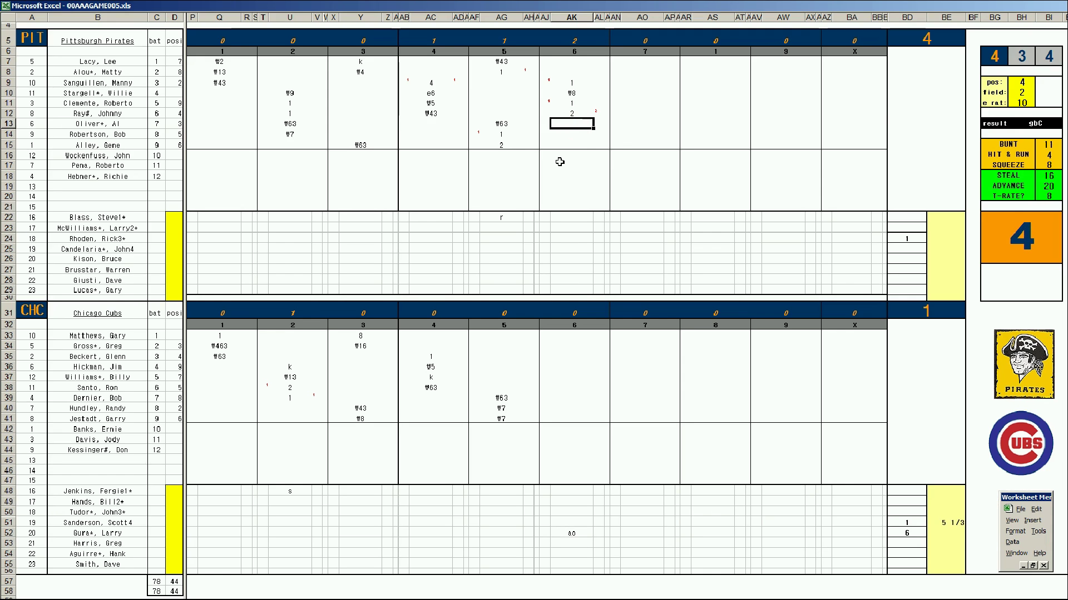
type("k")
key("Return")
type("8")
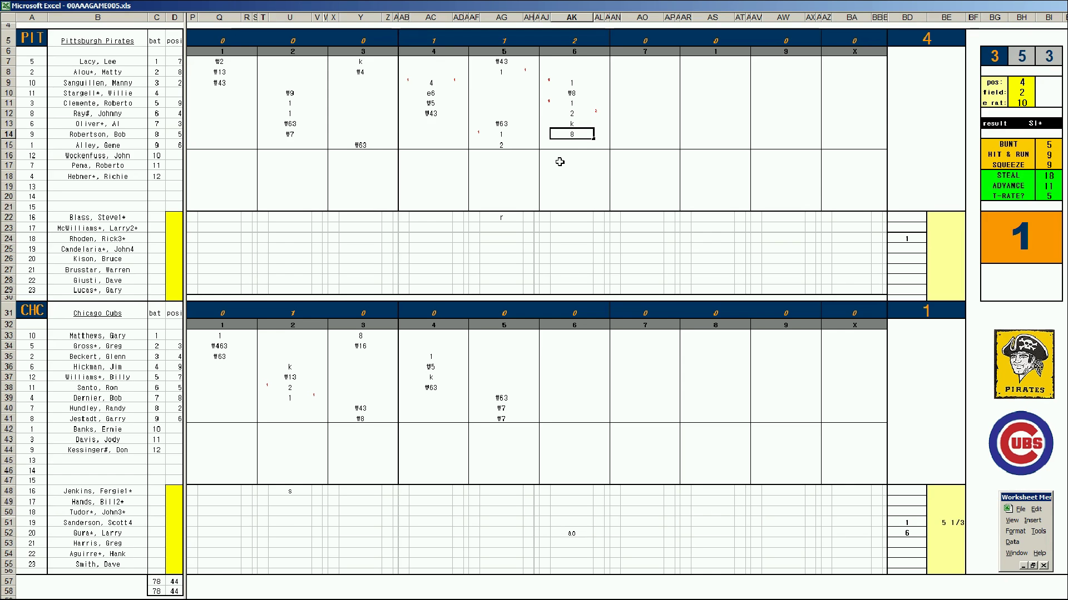
key("Return")
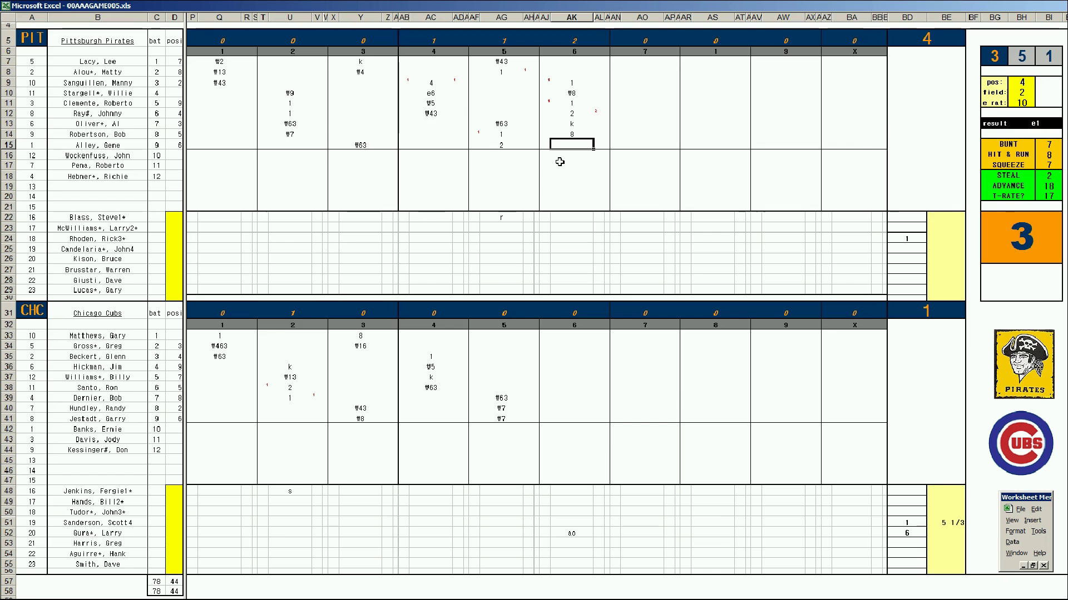
type("1")
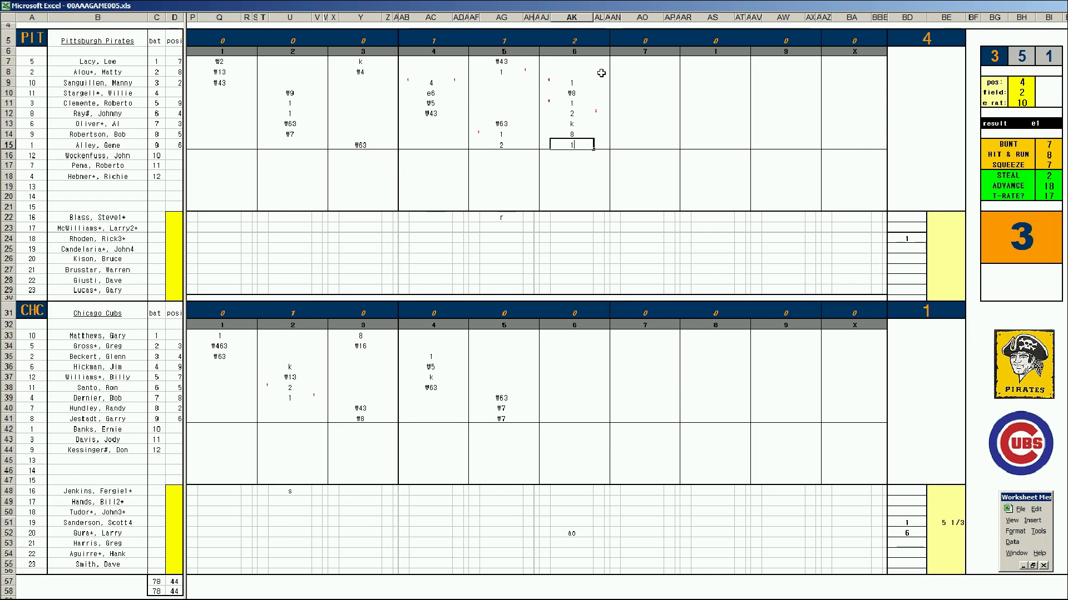
left_click(572, 61)
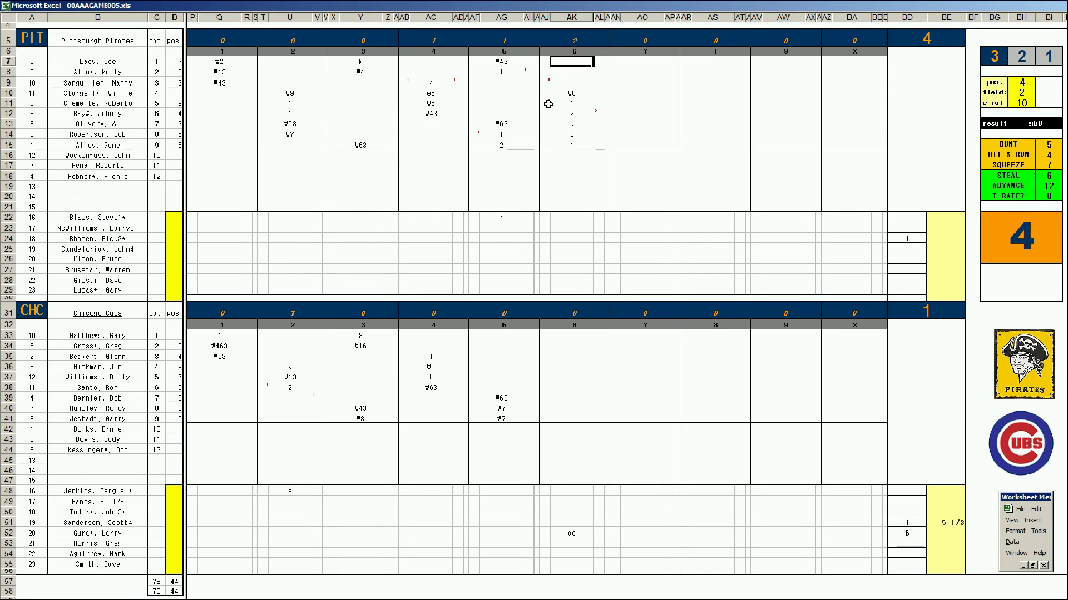
type("#5")
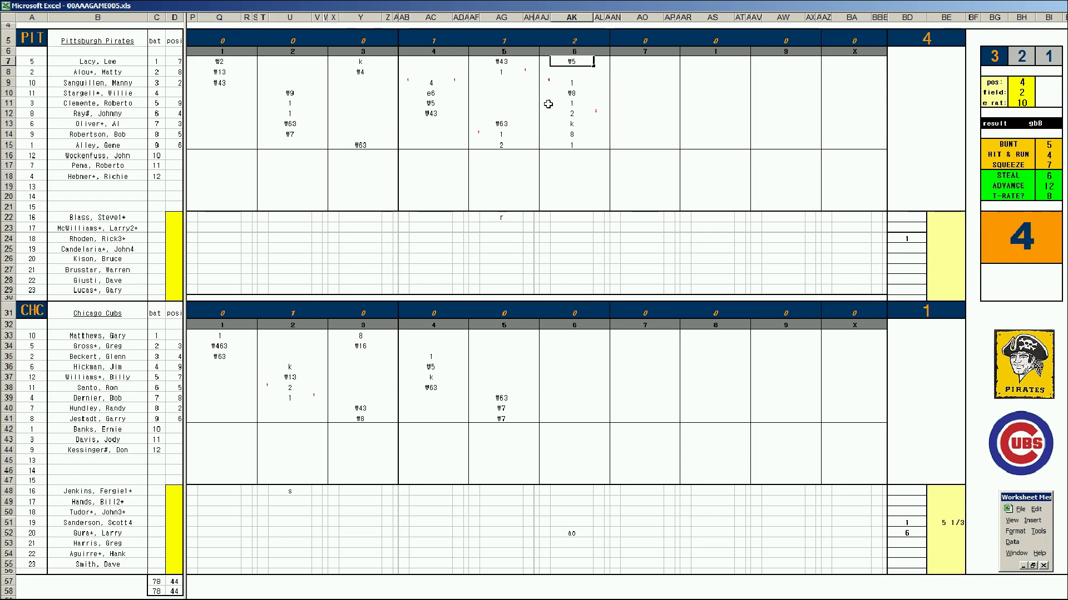
Step: Enter the Cubs' sixth-inning results 8, 1, #63, #43 and #9 down the column
left_click(574, 336)
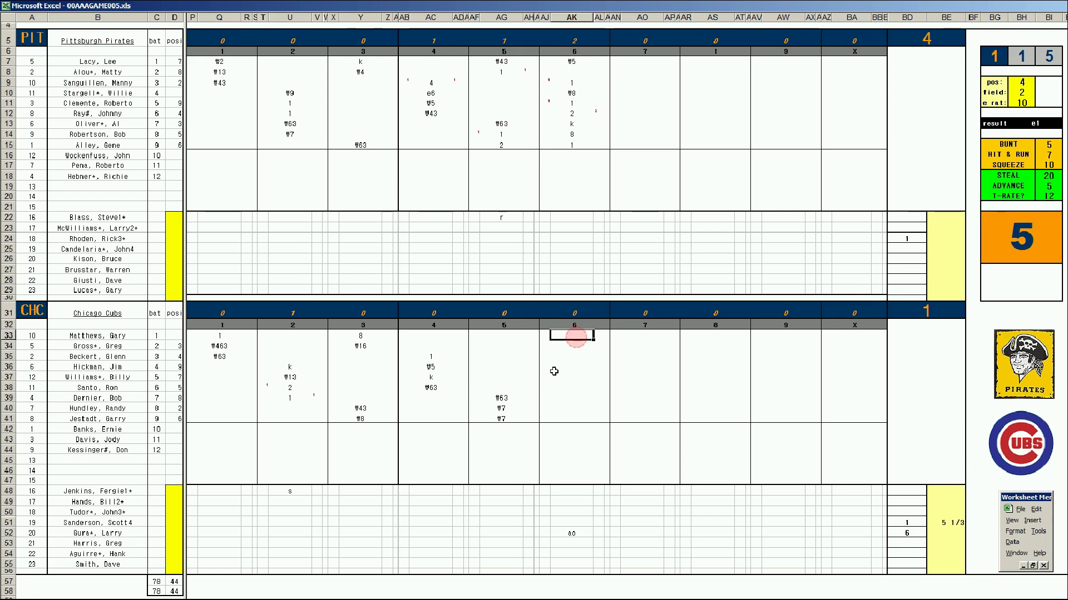
type("8")
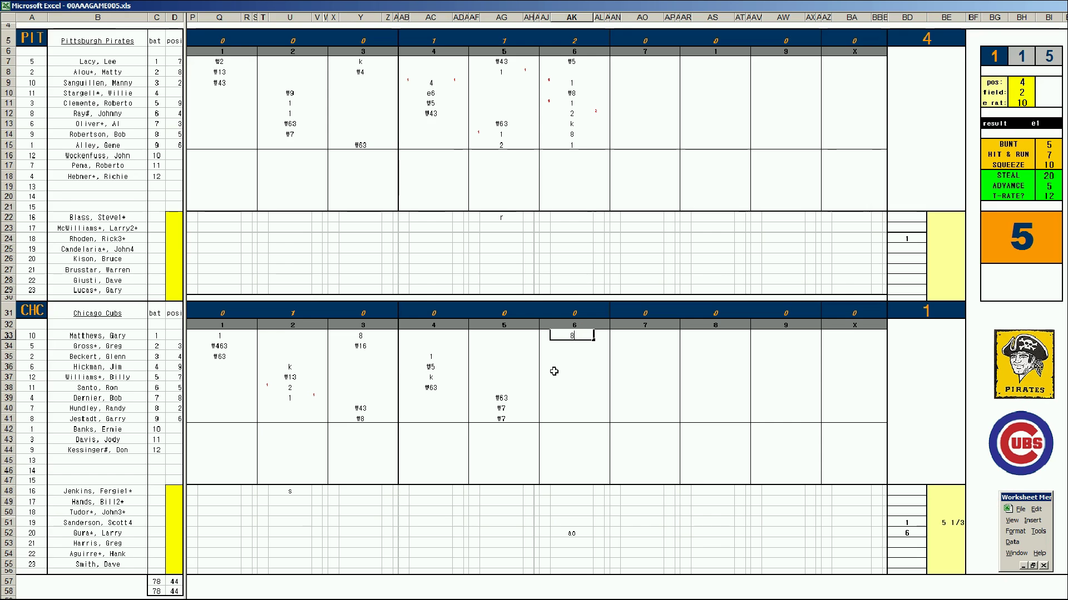
key("Return")
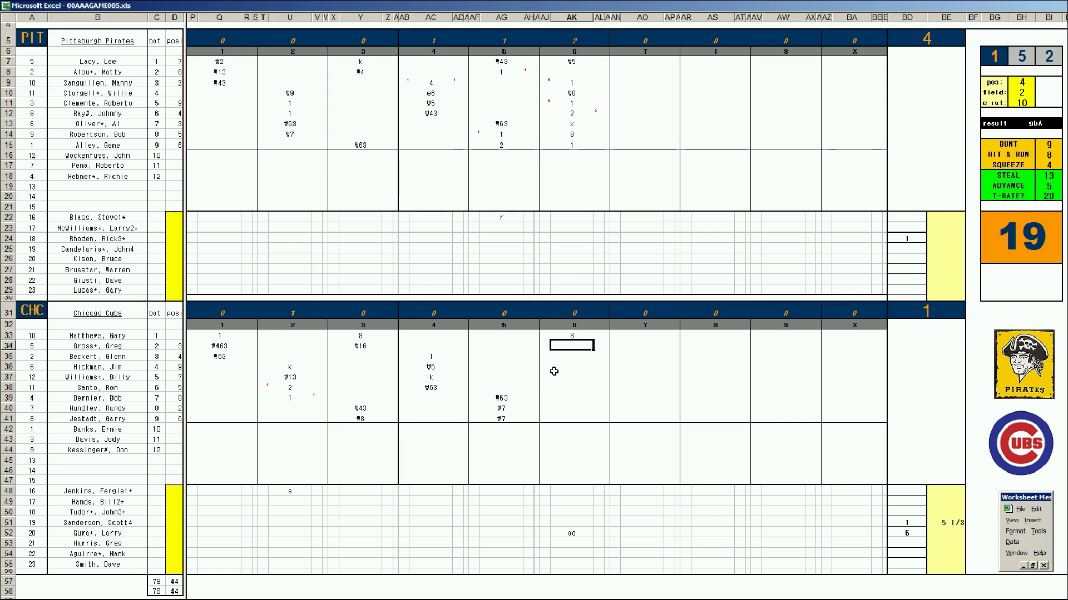
type("1")
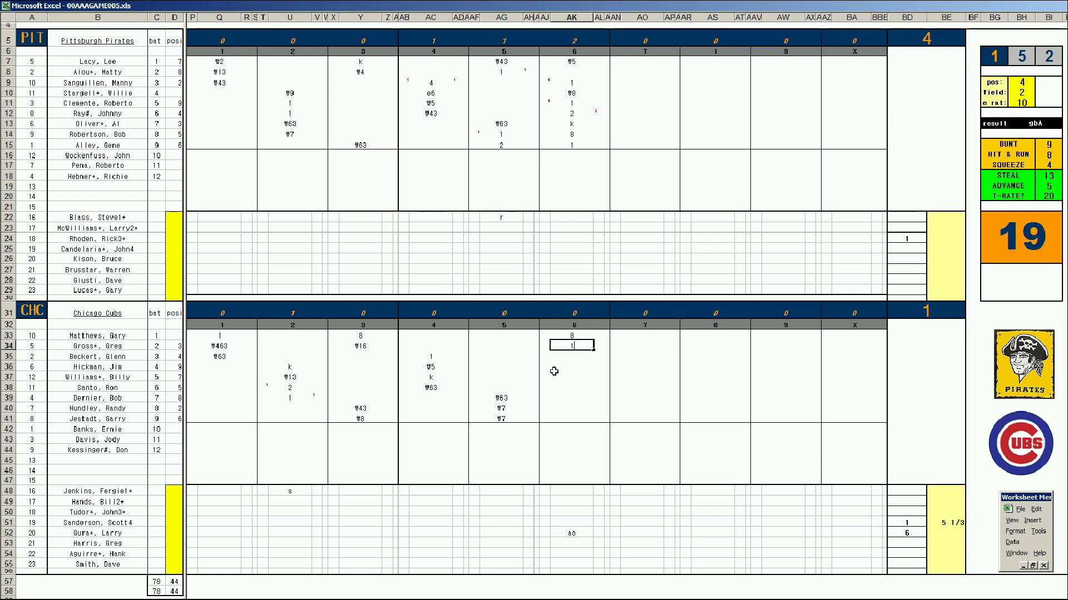
key("Return")
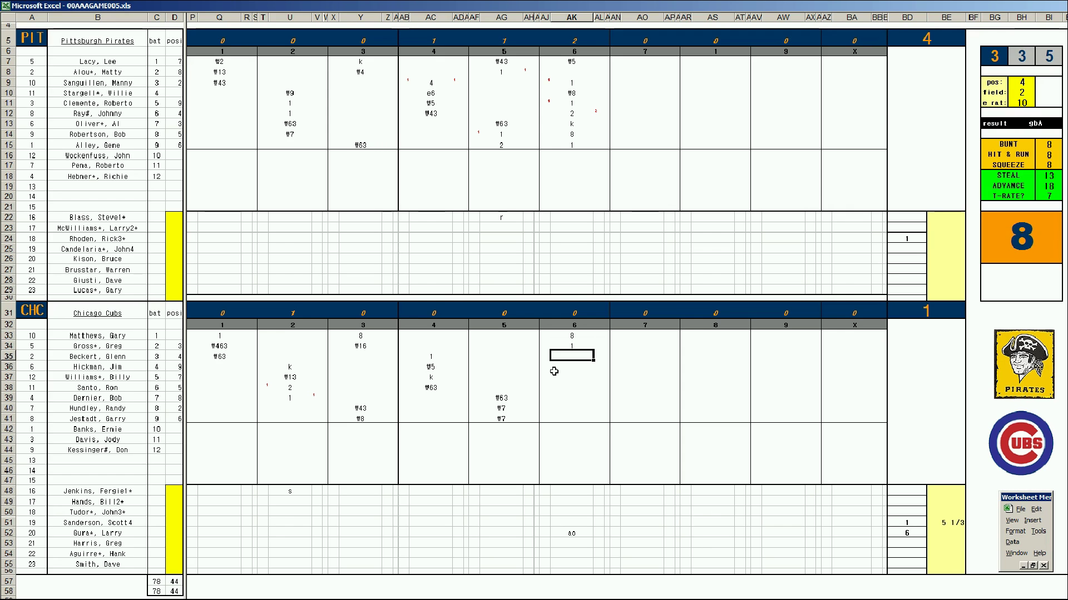
type("#63")
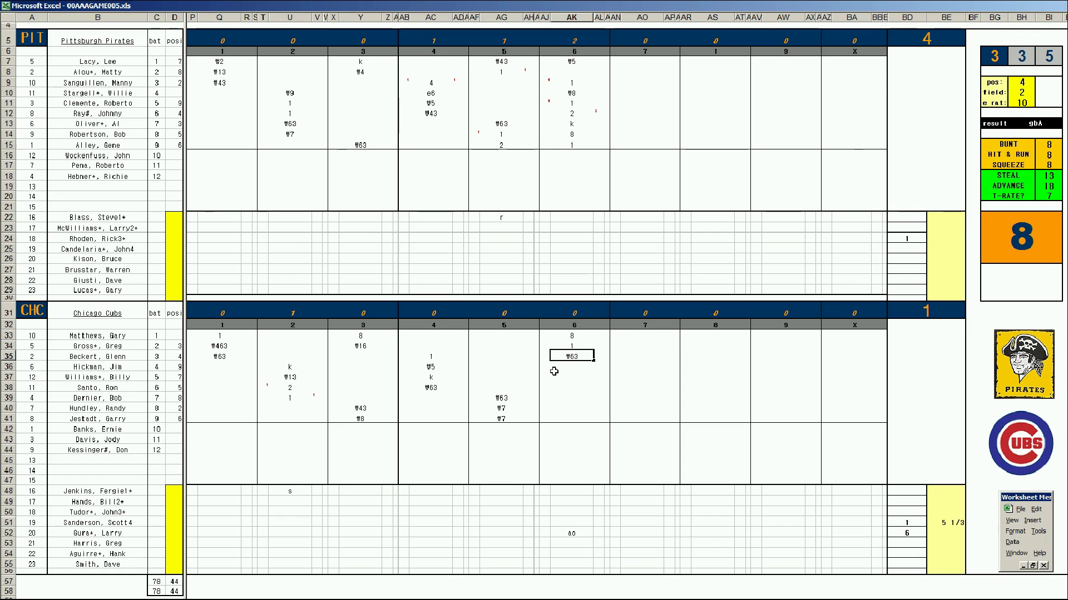
key("Return")
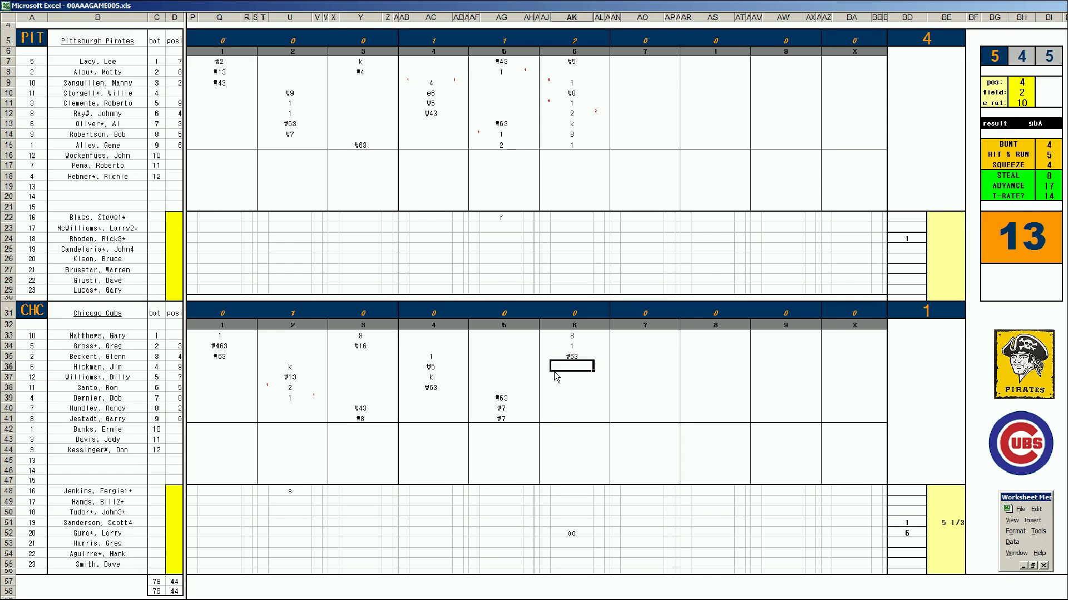
type("#43")
key("Return")
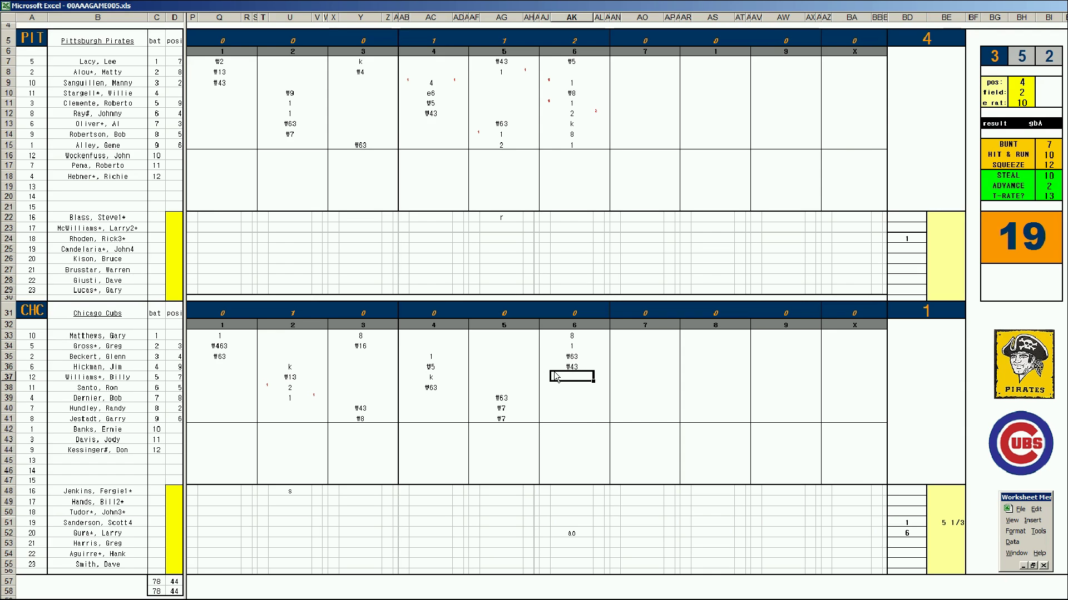
type("#9")
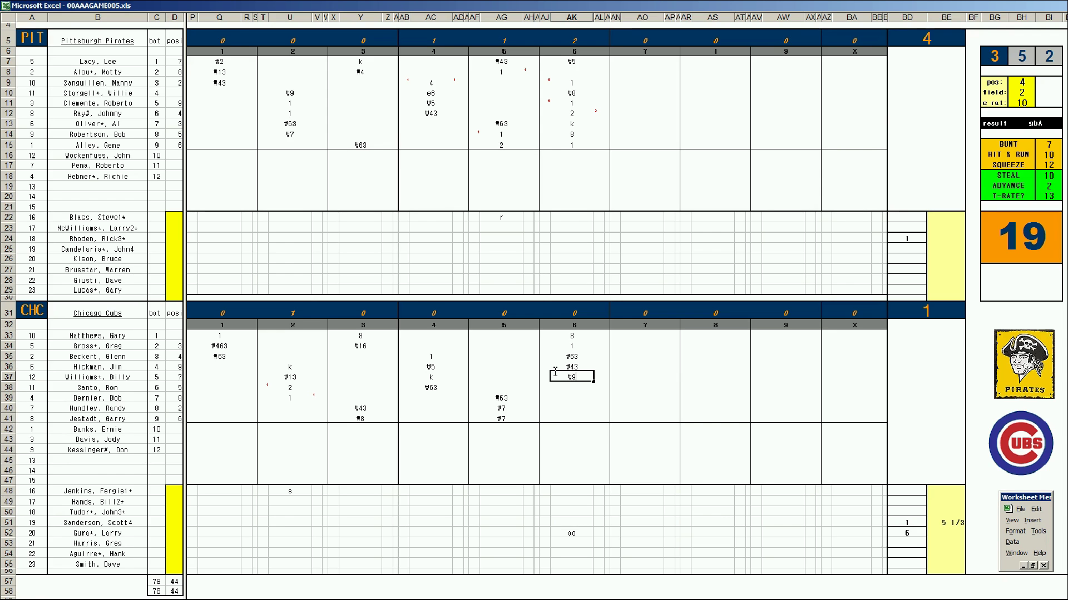
left_click(638, 70)
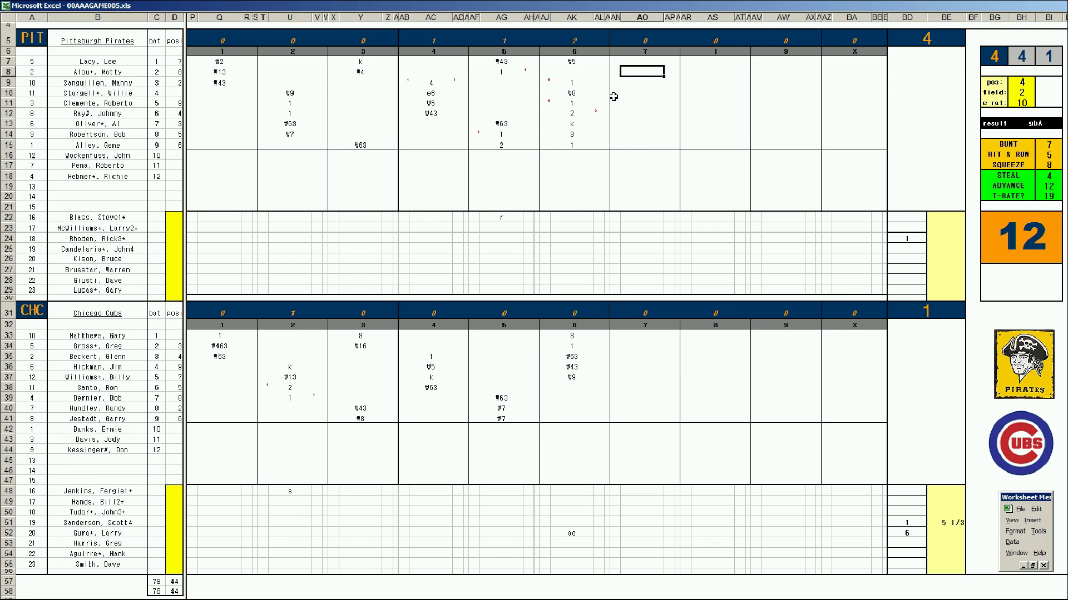
Step: Record the Pirates' seventh-inning results #8, e6, k and 1
type("#8")
key("Return")
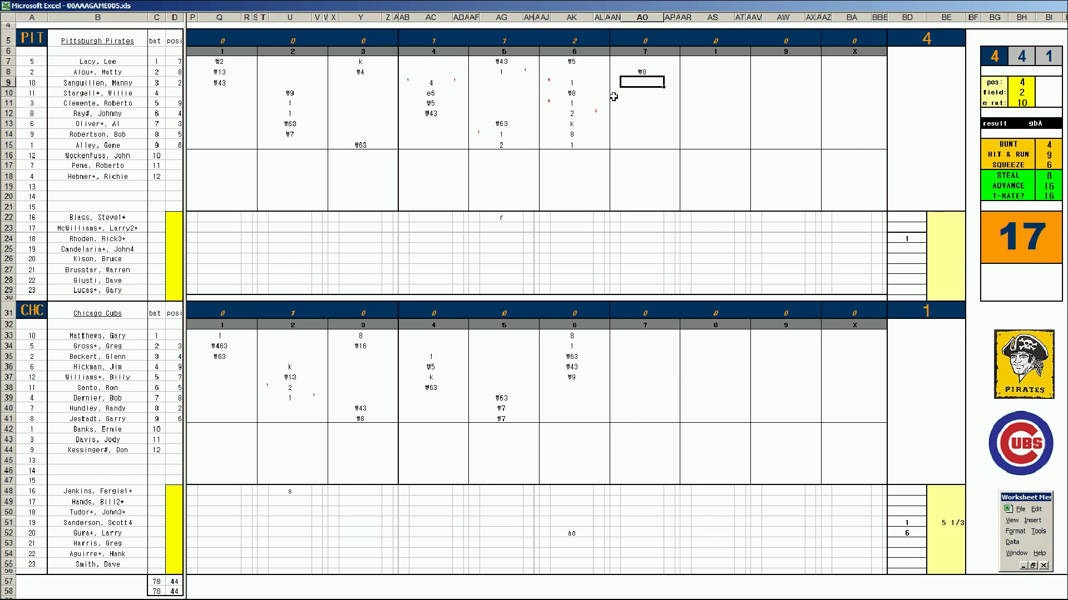
key("ctrl+r")
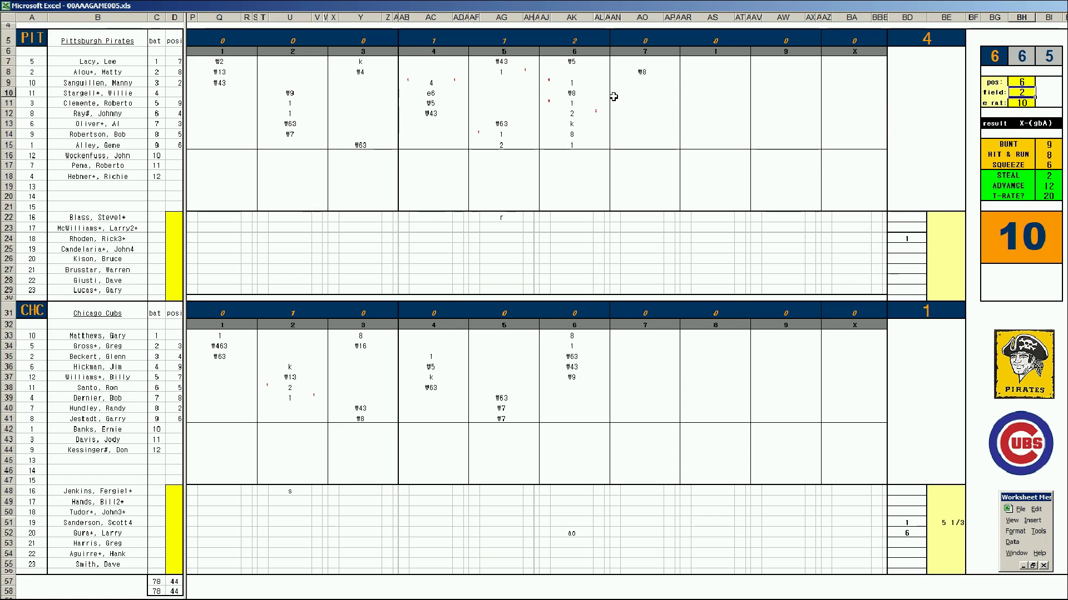
left_click(638, 82)
type("e6")
key("Return")
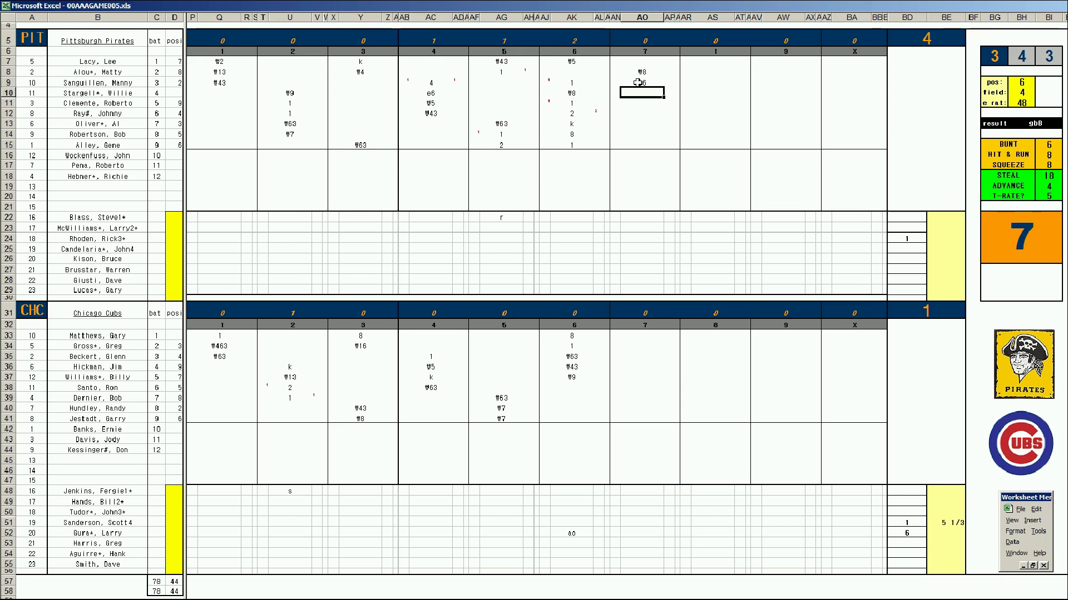
type("k")
key("Return")
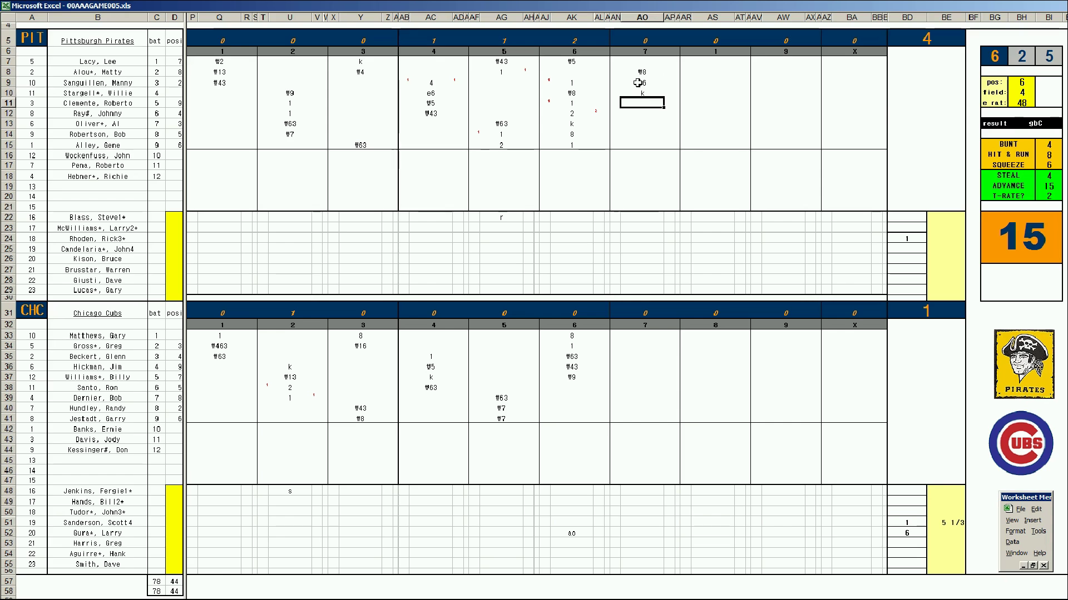
type("1")
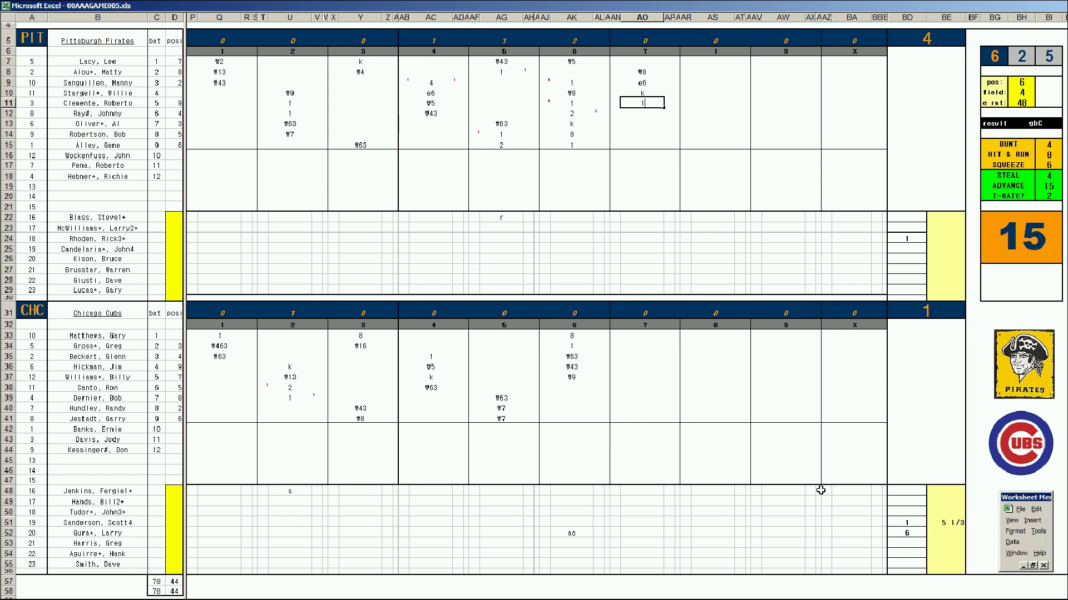
Step: Credit the second Cubs pitcher with 1 1/3 innings and enter reliever 7, noted jr
left_click(938, 532)
type("1 1/3")
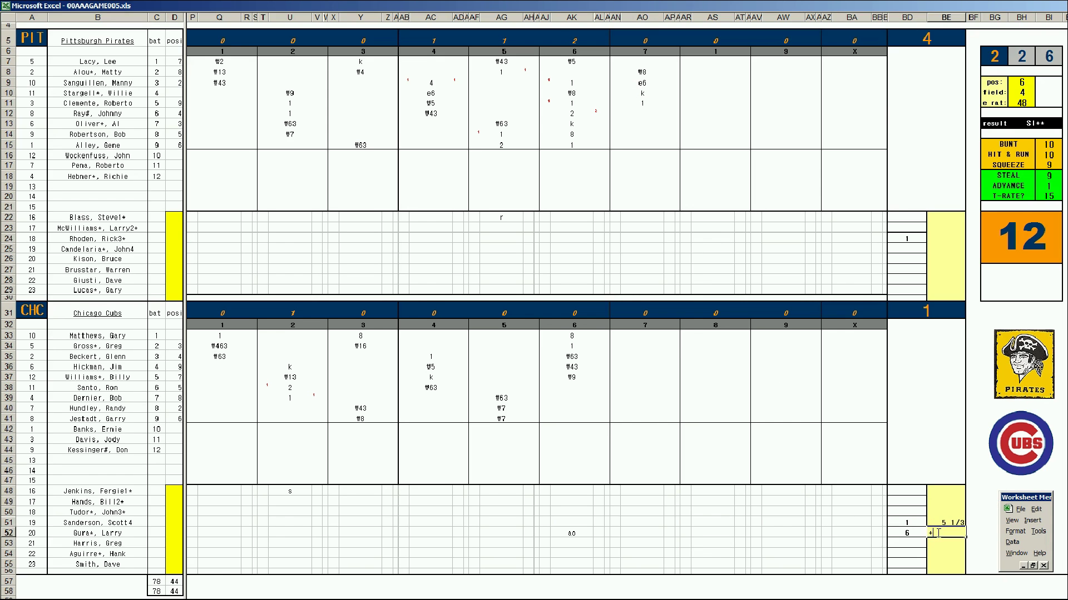
key("Return")
key("Left")
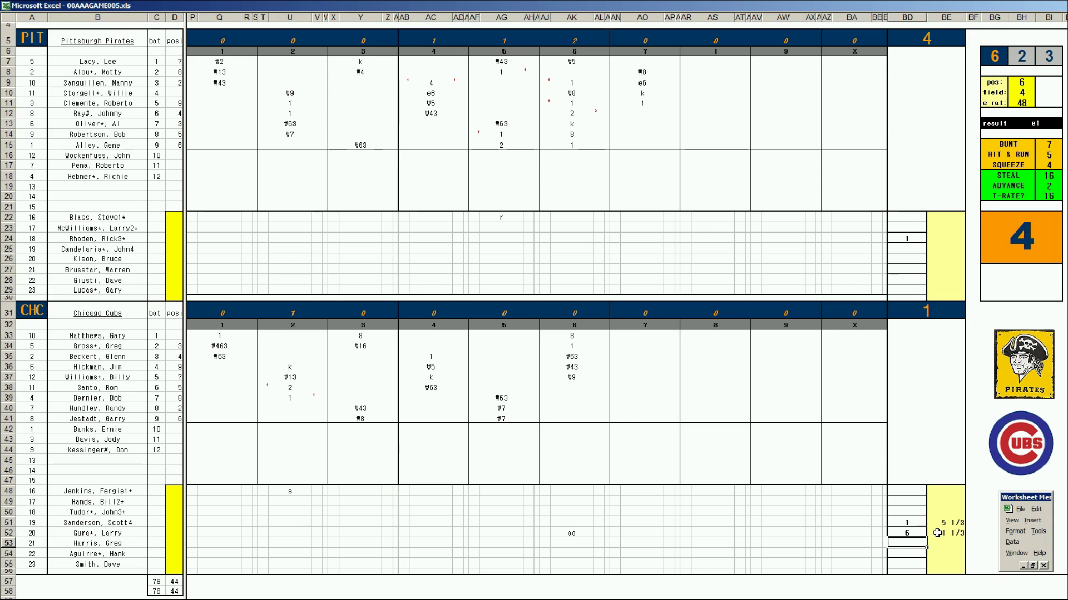
type("7")
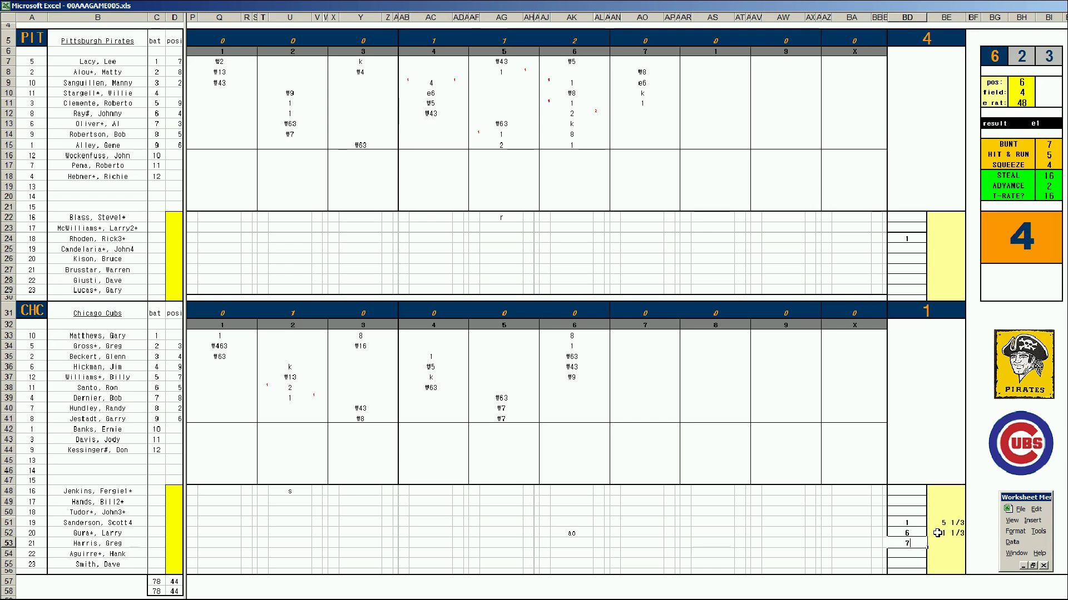
key("Left")
key("Left")
key("Left")
key("Left")
key("Left")
key("Left")
key("Left")
key("Left")
key("Left")
key("Left")
key("Left")
key("Left")
key("Left")
key("Left")
key("Left")
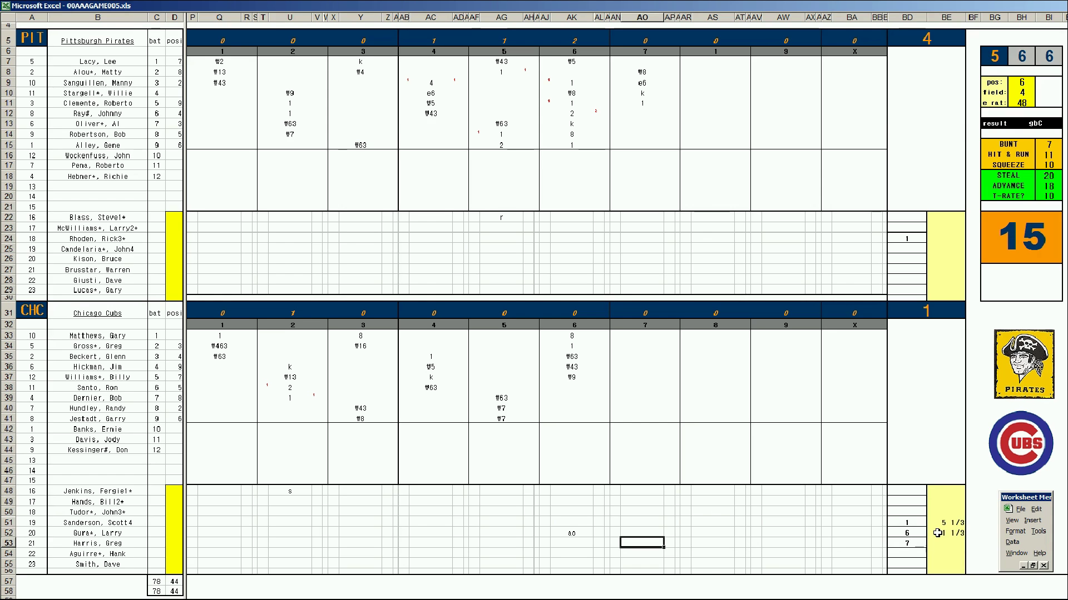
type("j")
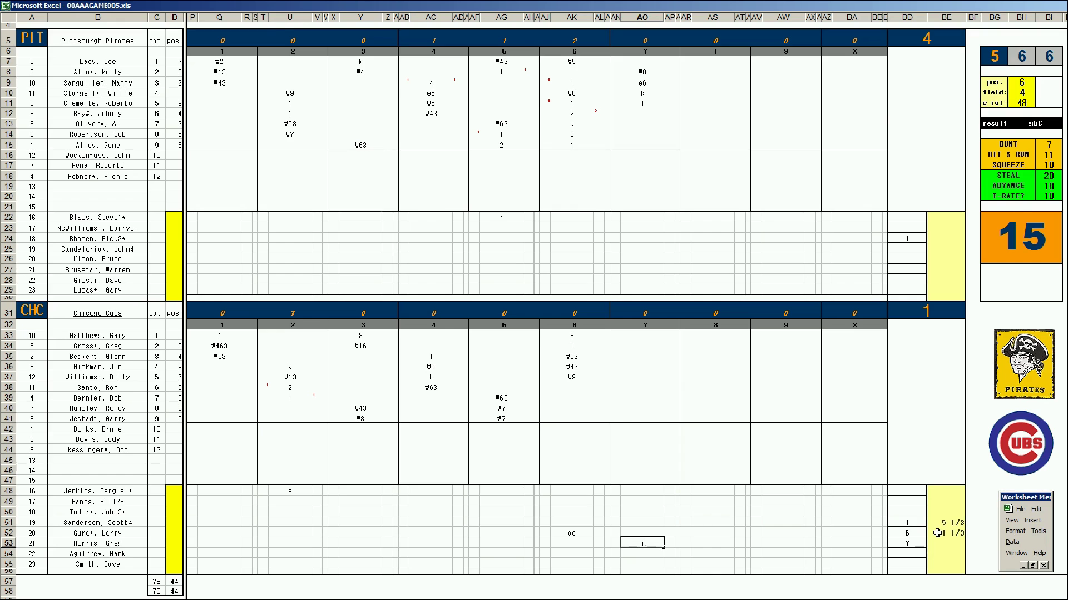
type("r")
Step: Finish the Pirates' seventh inning with 8 and #9
left_click(644, 111)
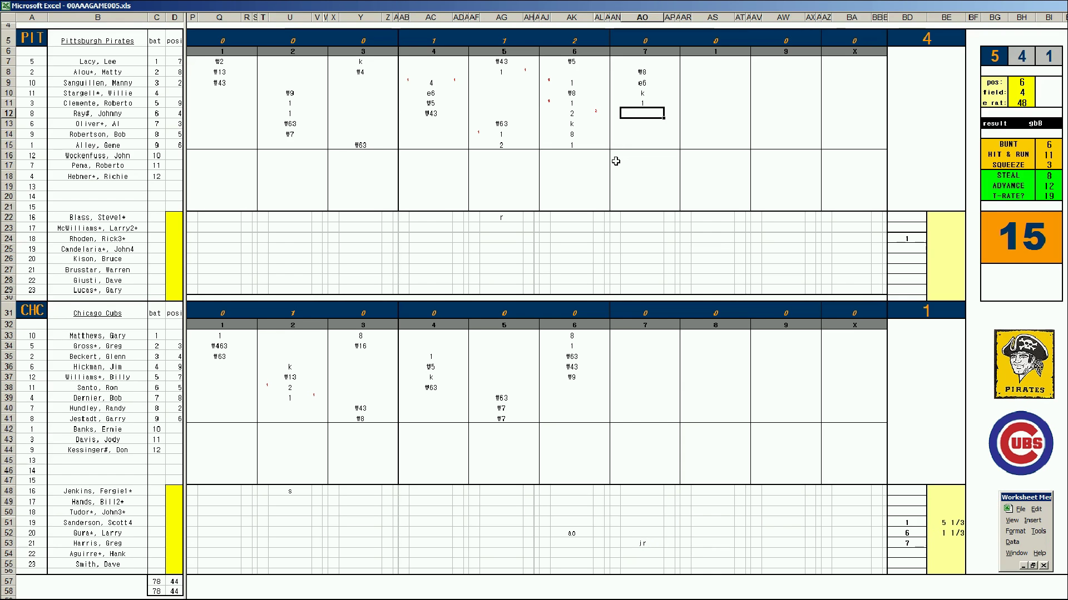
type("8")
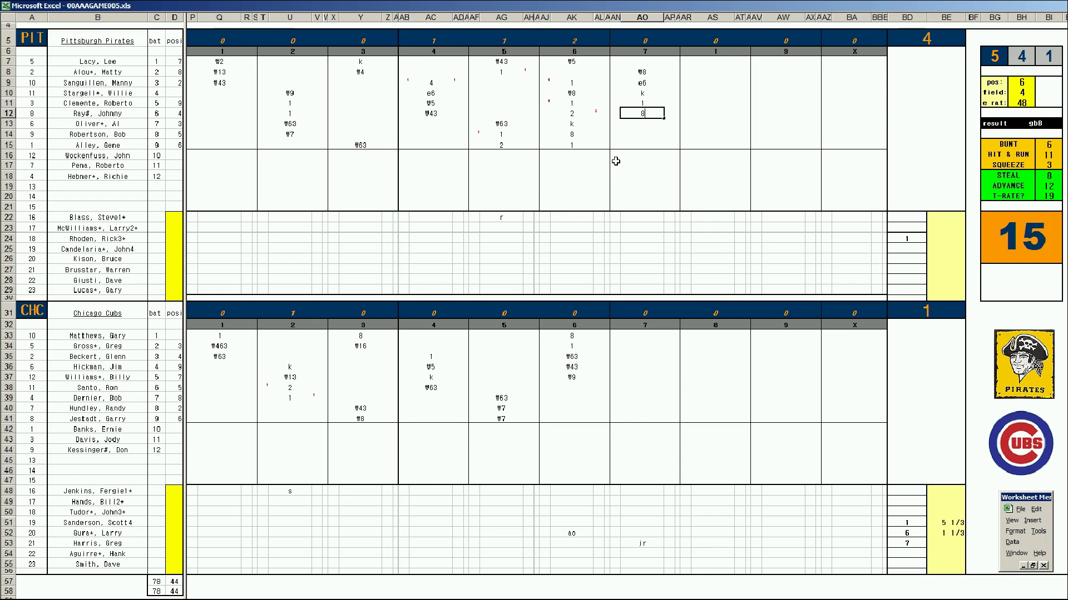
key("Return")
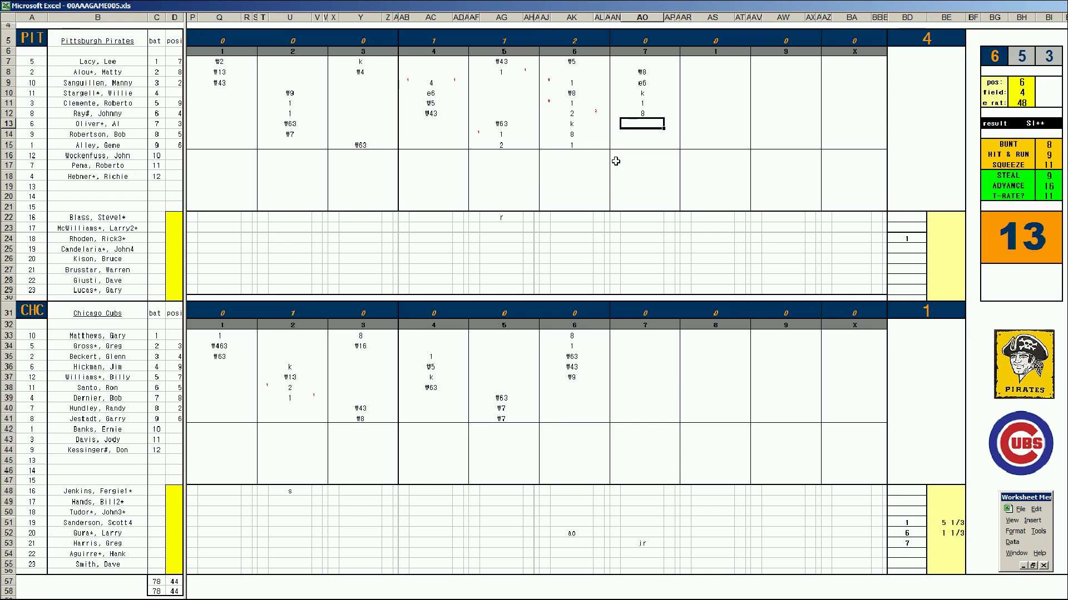
type("#9")
left_click(632, 384)
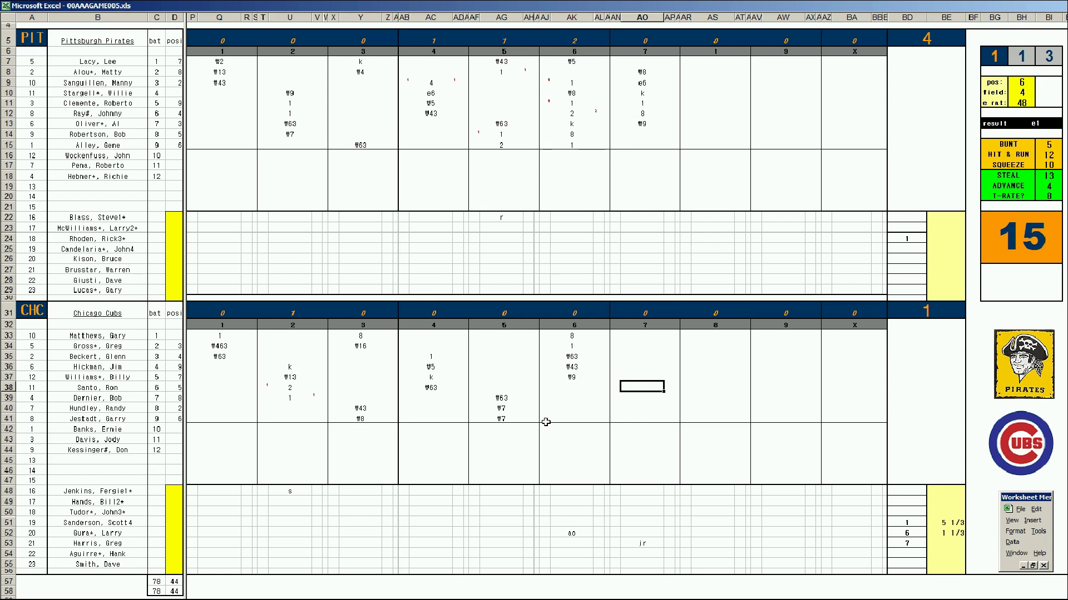
Step: Enter #7, #7 and #3 for the Cubs' first three seventh-inning batters
type("#7")
key("Return")
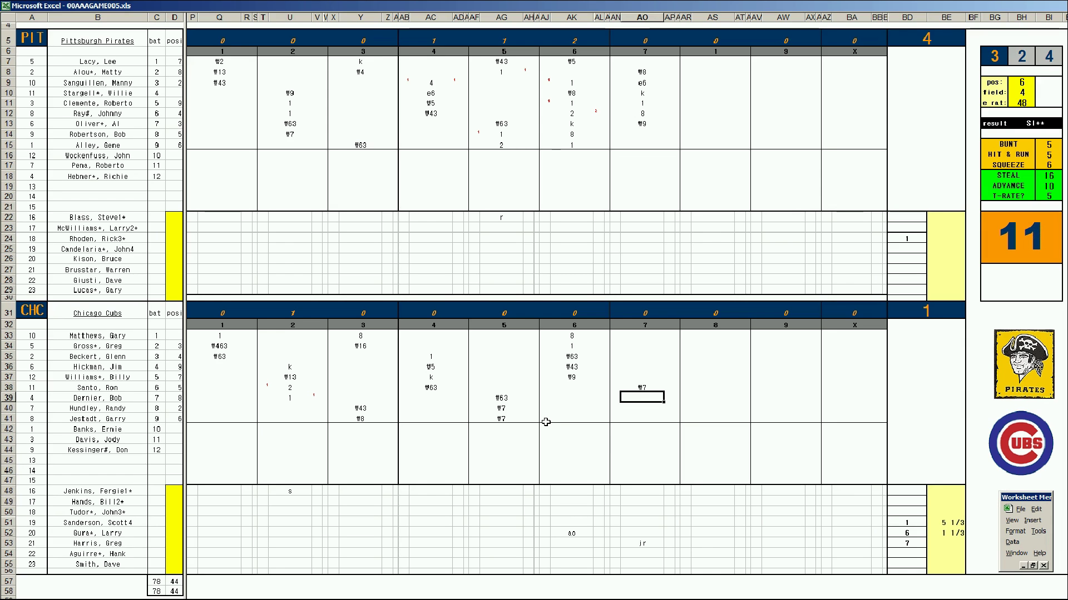
type("#7")
key("Return")
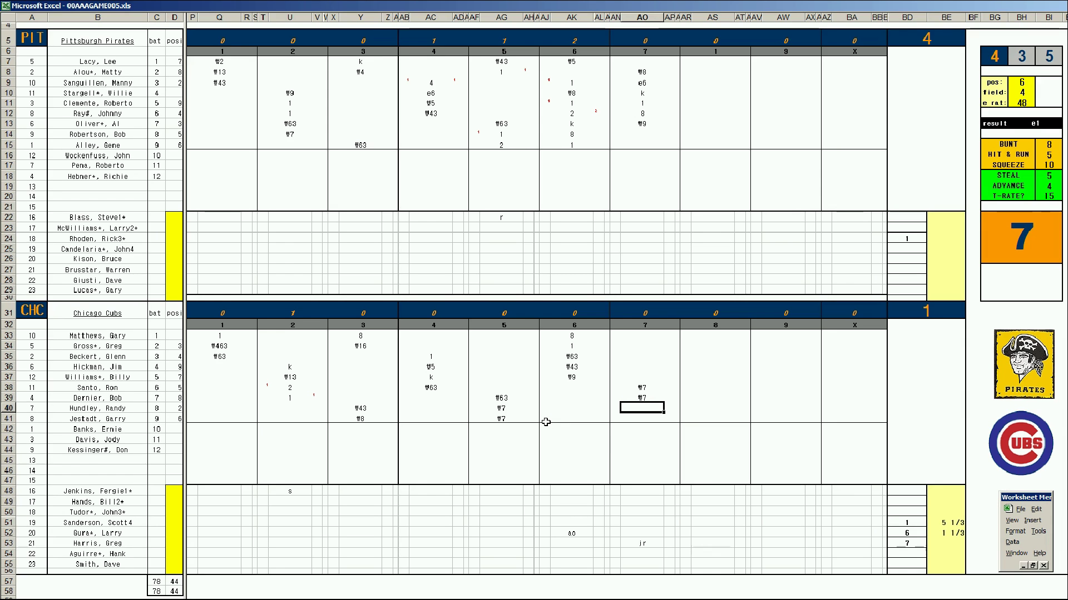
type("#3")
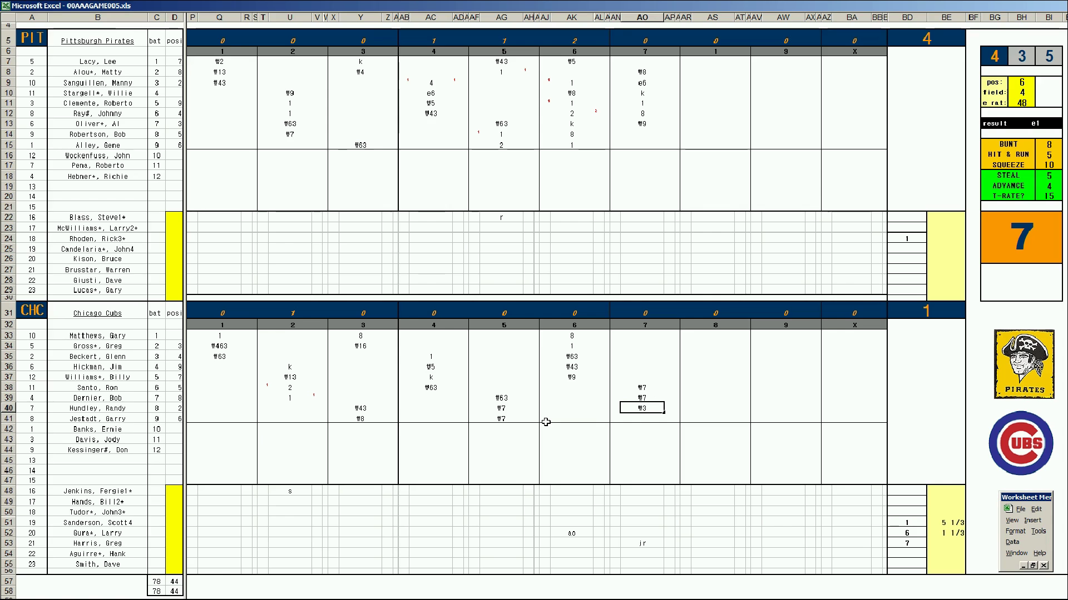
Step: Score the Pirates' eighth-inning plays 1 and #643
left_click(702, 139)
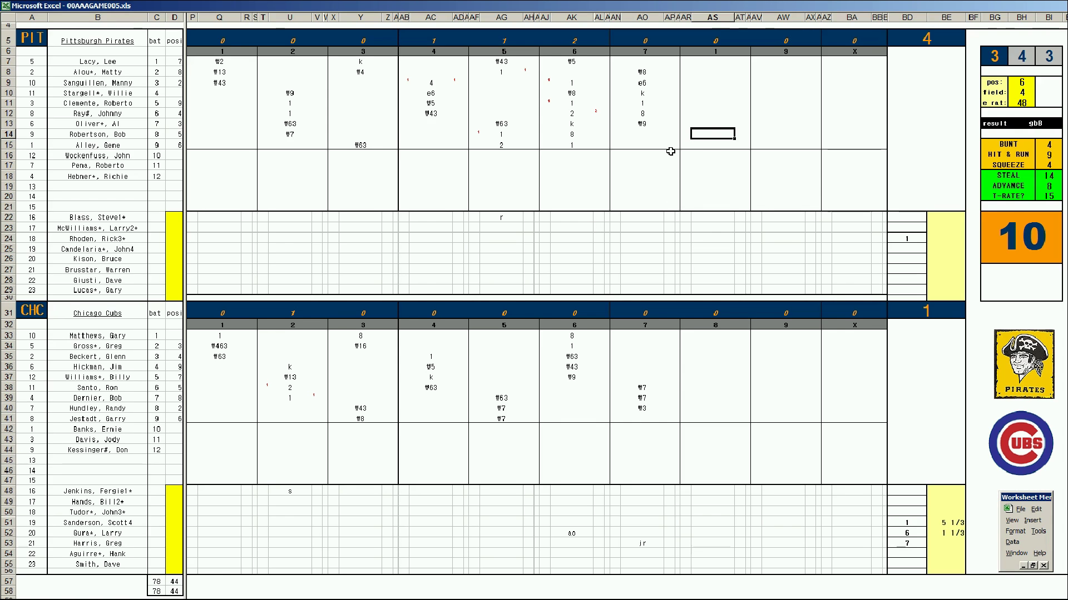
type("1")
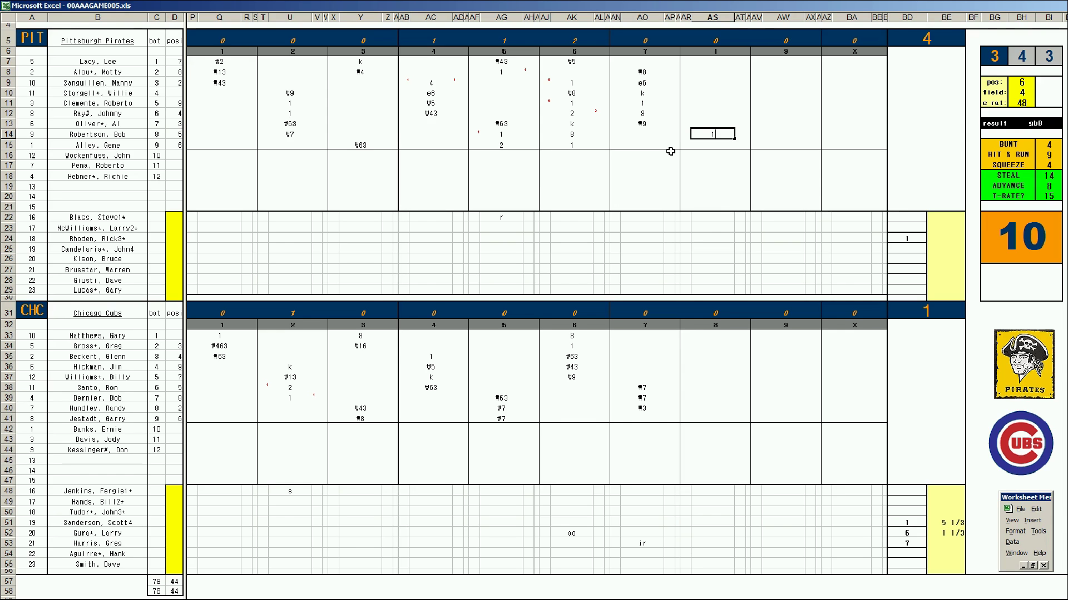
key("Return")
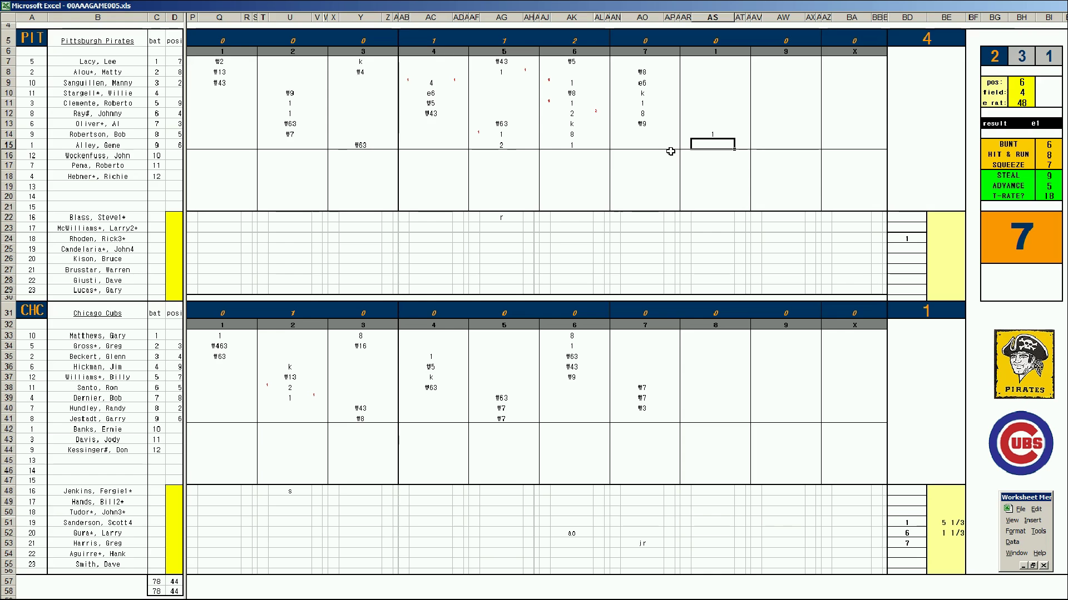
type("#643")
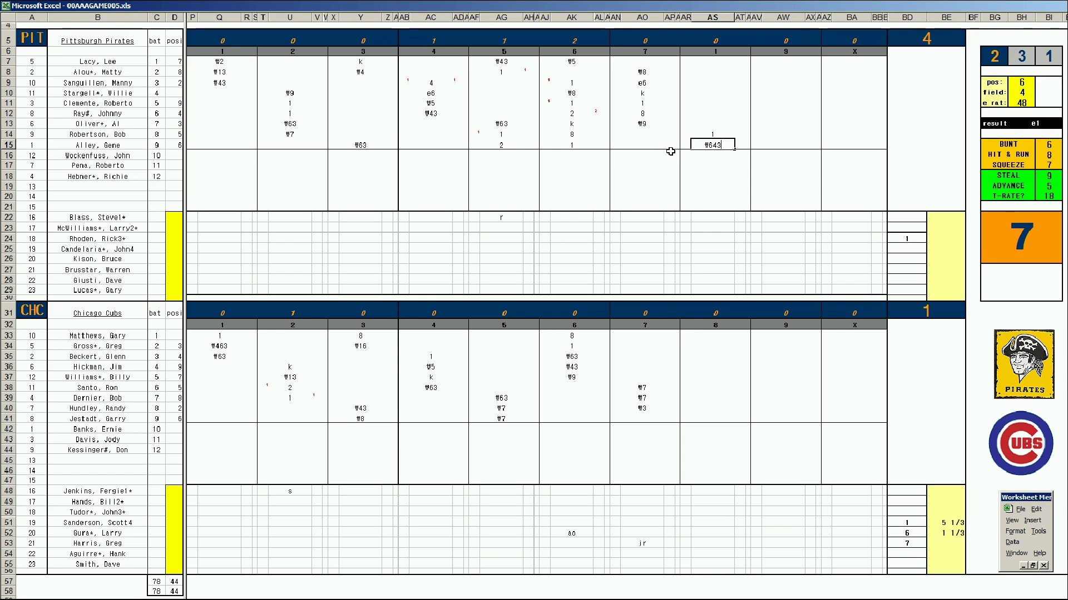
key("Return")
key("Up")
key("Up")
key("Up")
key("Up")
key("Up")
key("Up")
key("Up")
key("Up")
key("Up")
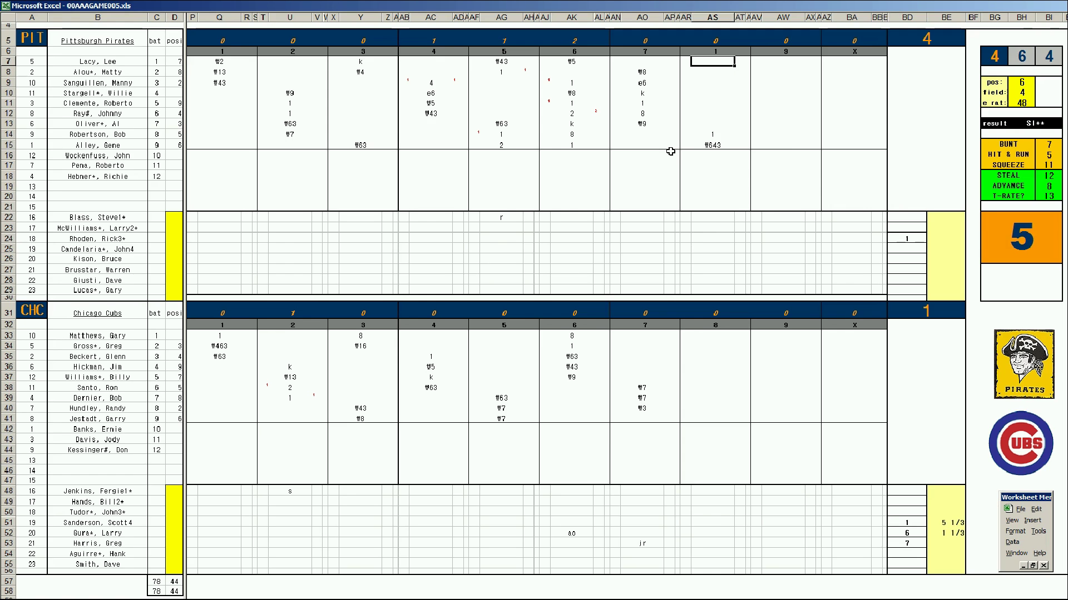
Step: Set the field rating to 1 and record #8 in AS7 for the leadoff batter
key("ctrl+r")
type("1")
key("Return")
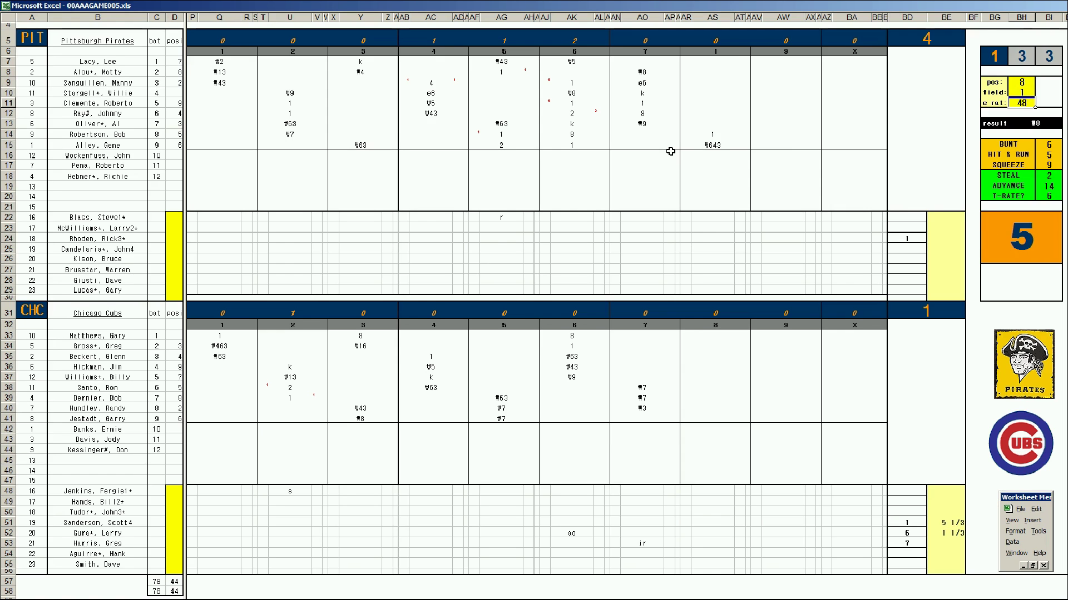
left_click(713, 60)
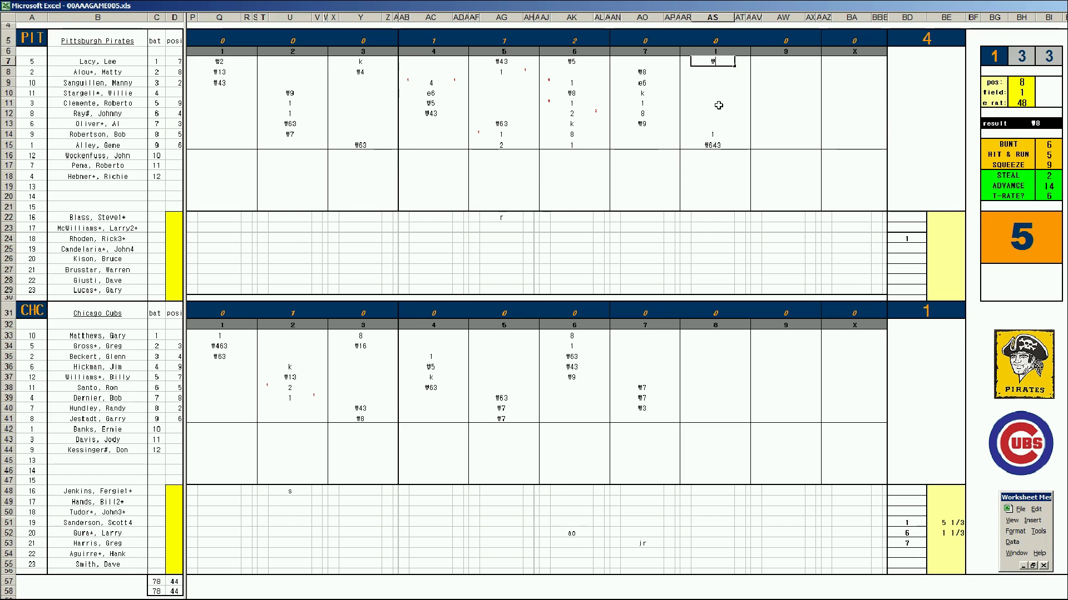
type("#8")
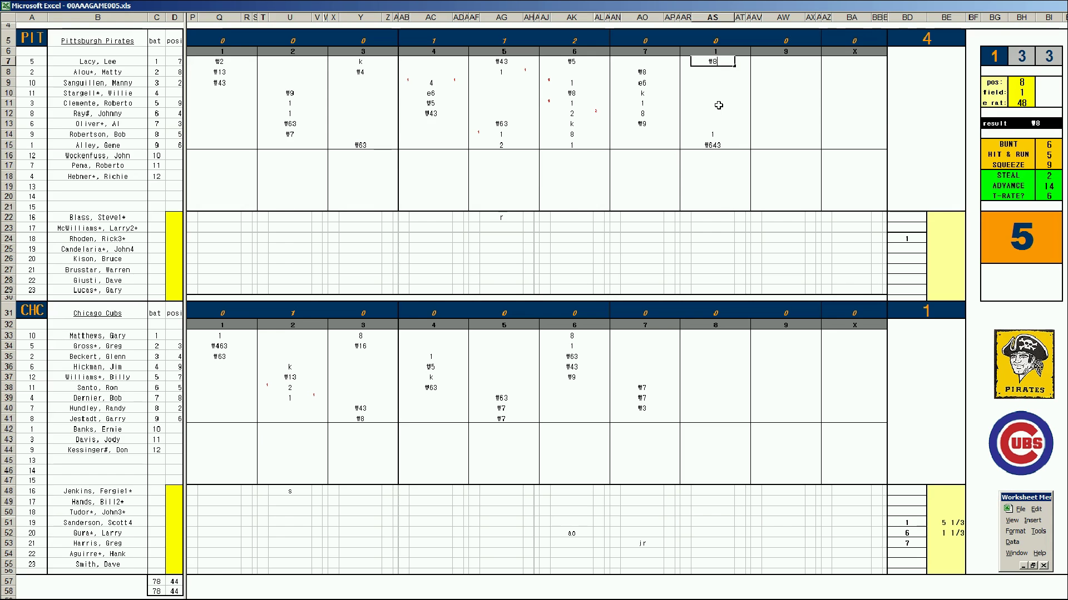
left_click(695, 418)
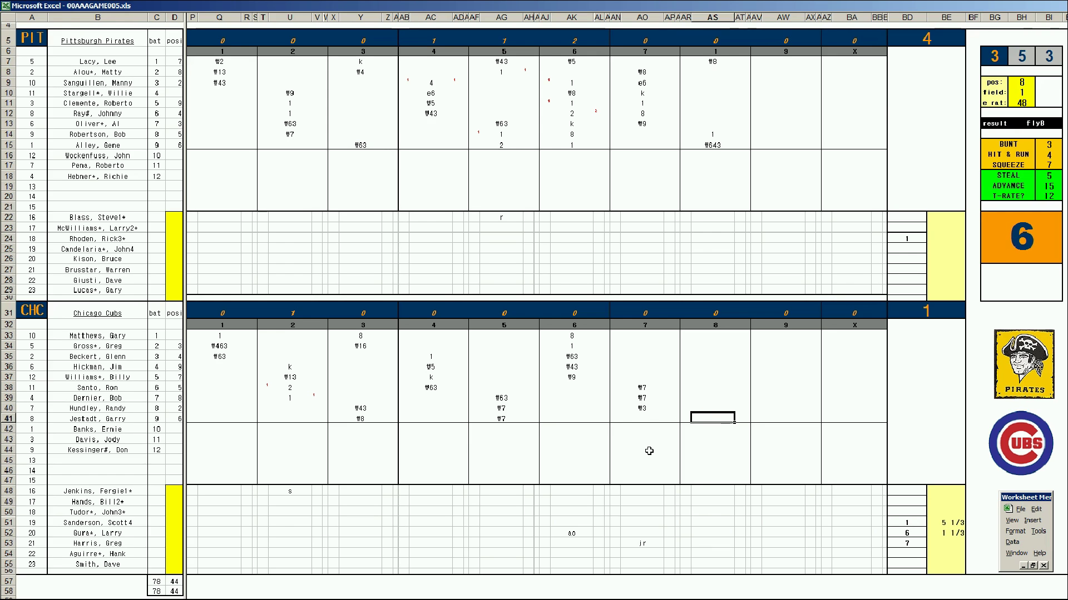
Step: Enter 1 in AS41, then k, 1, #3 and #4 for the Cubs' eighth-inning batters
type("1")
key("Return")
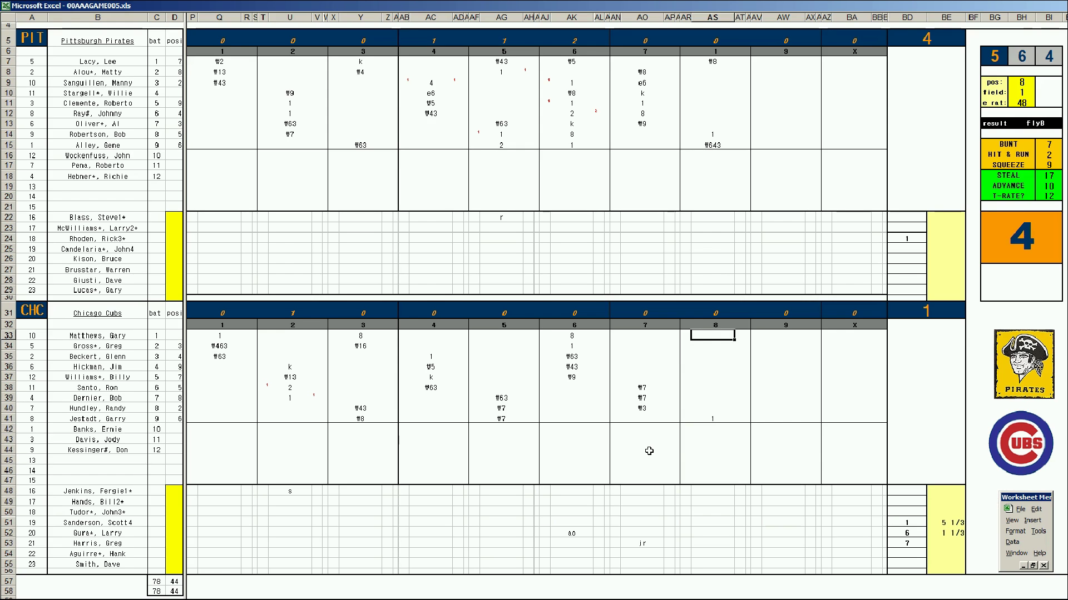
type("k")
key("Return")
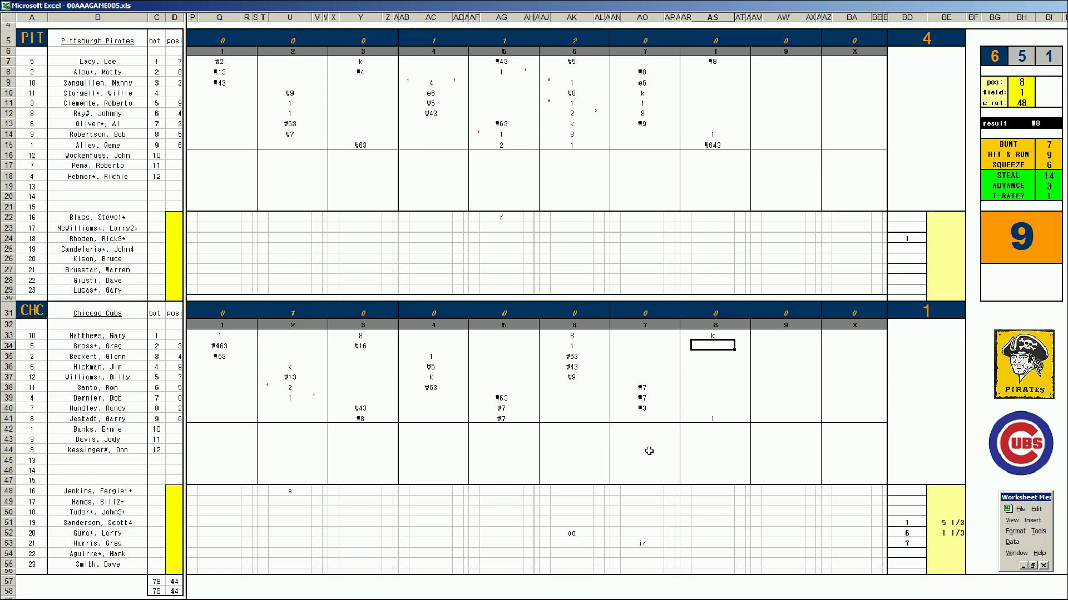
type("1")
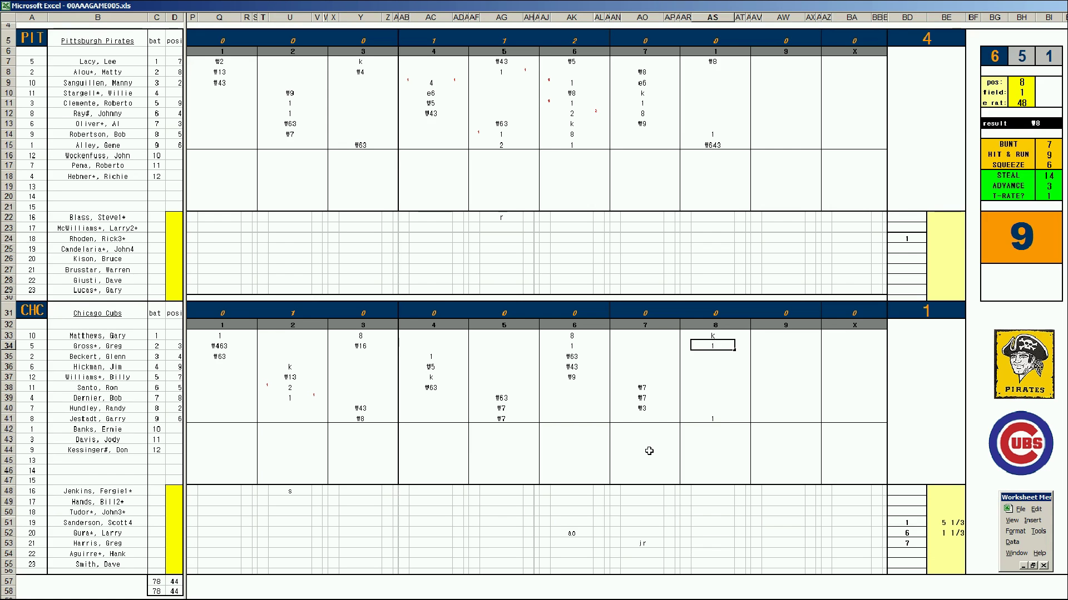
key("Return")
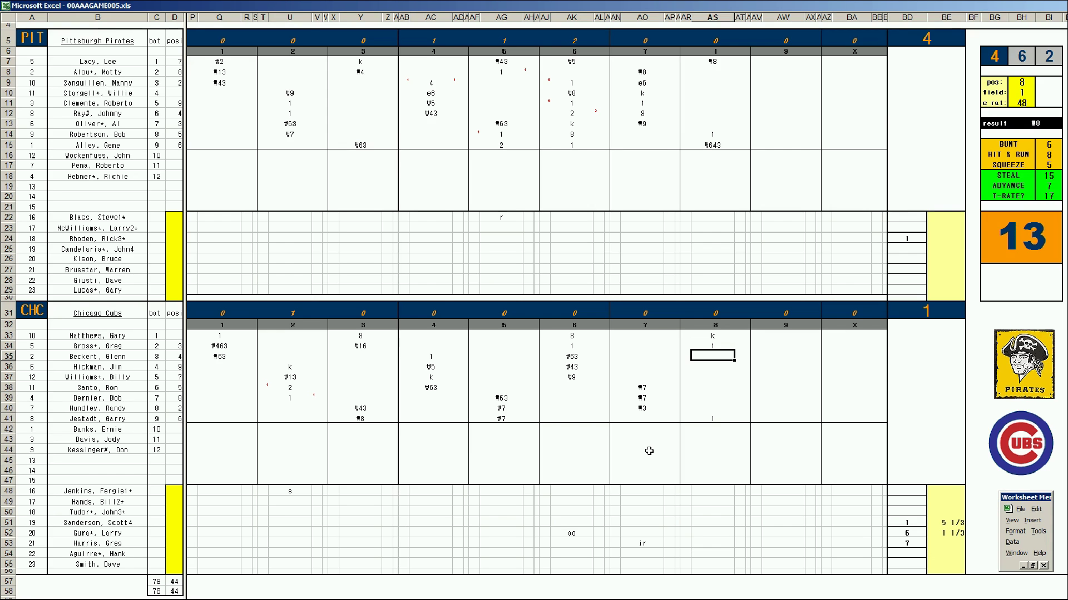
type("#3")
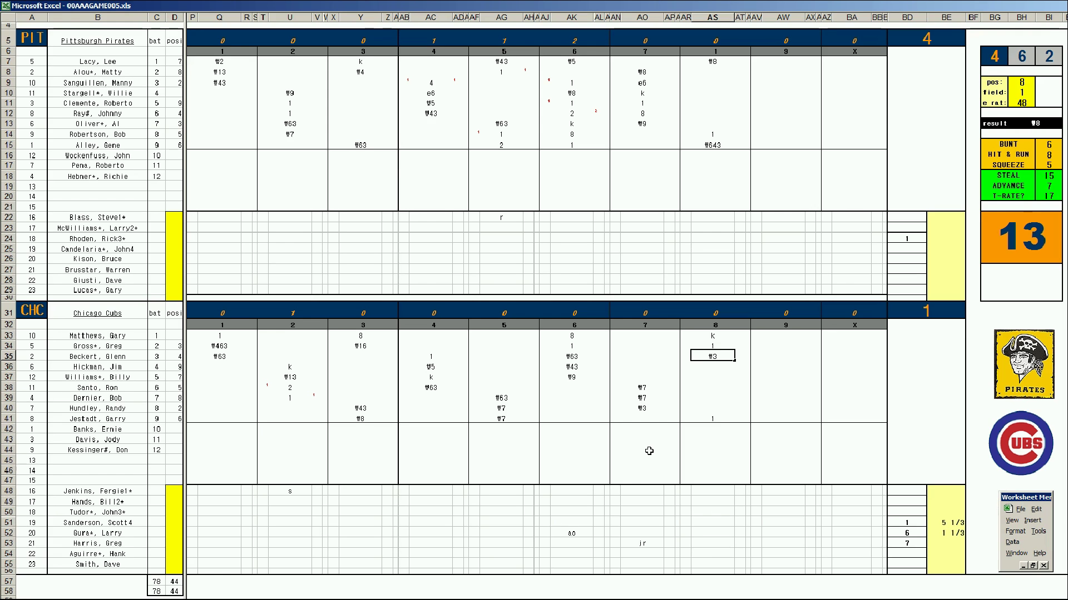
key("Return")
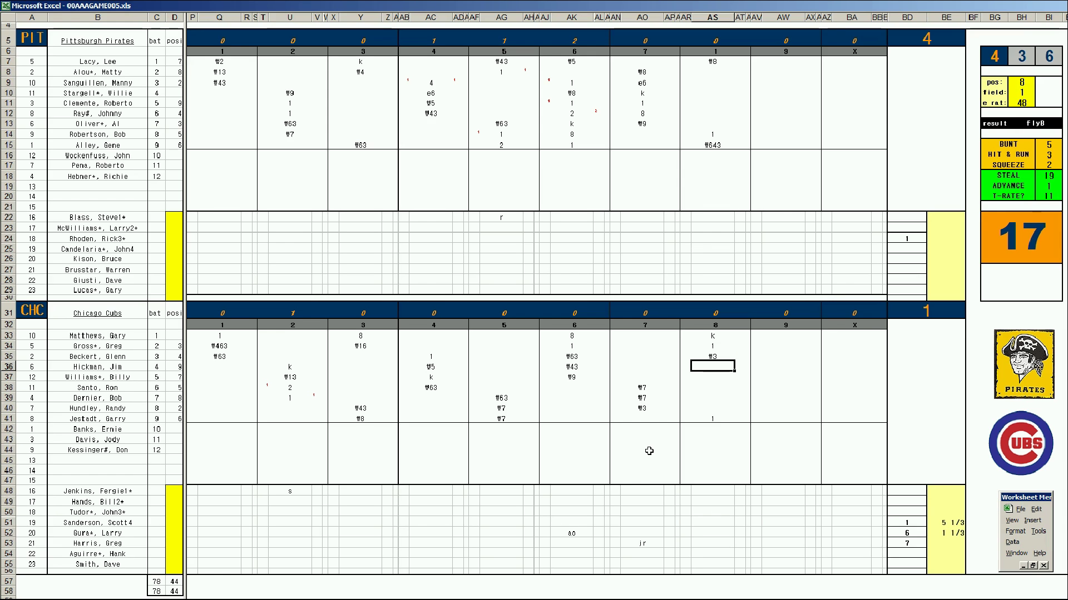
type("#4")
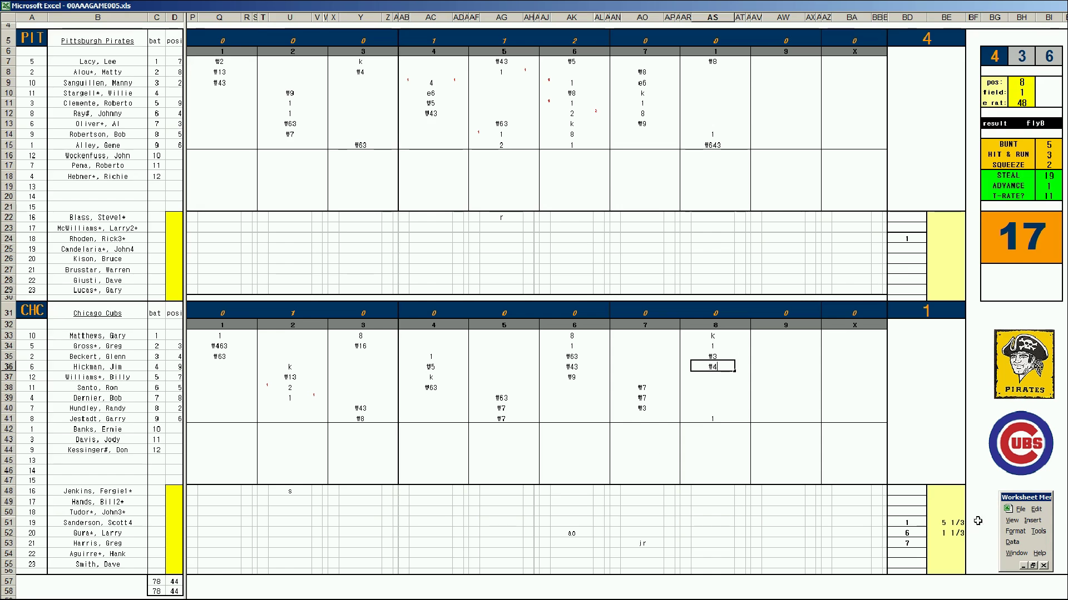
left_click(943, 544)
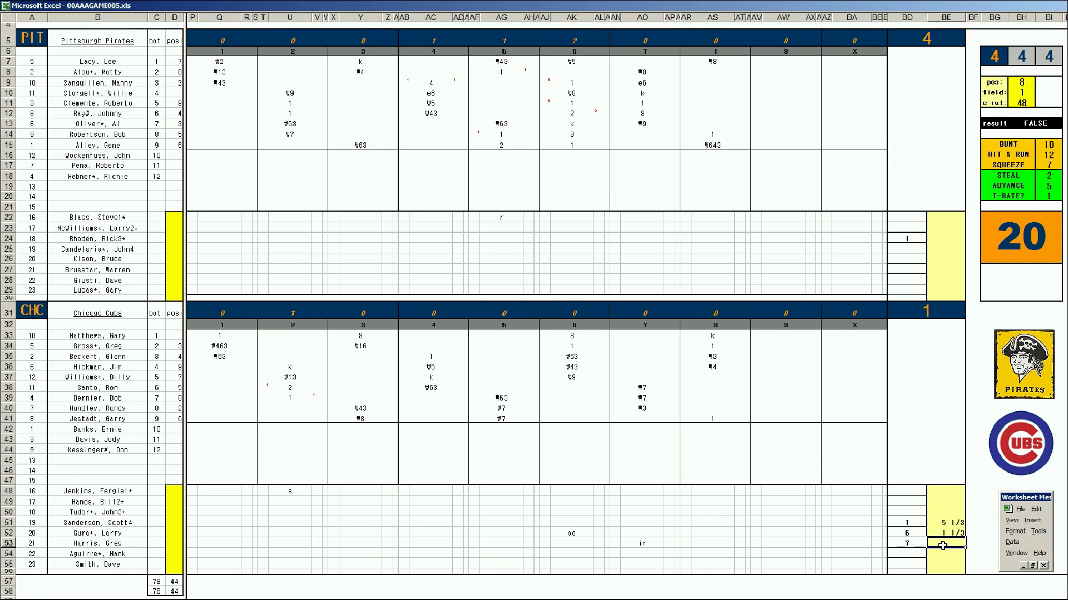
Step: Enter +4/3 innings for the third Cubs pitcher and 9 in BD55
type("+4/")
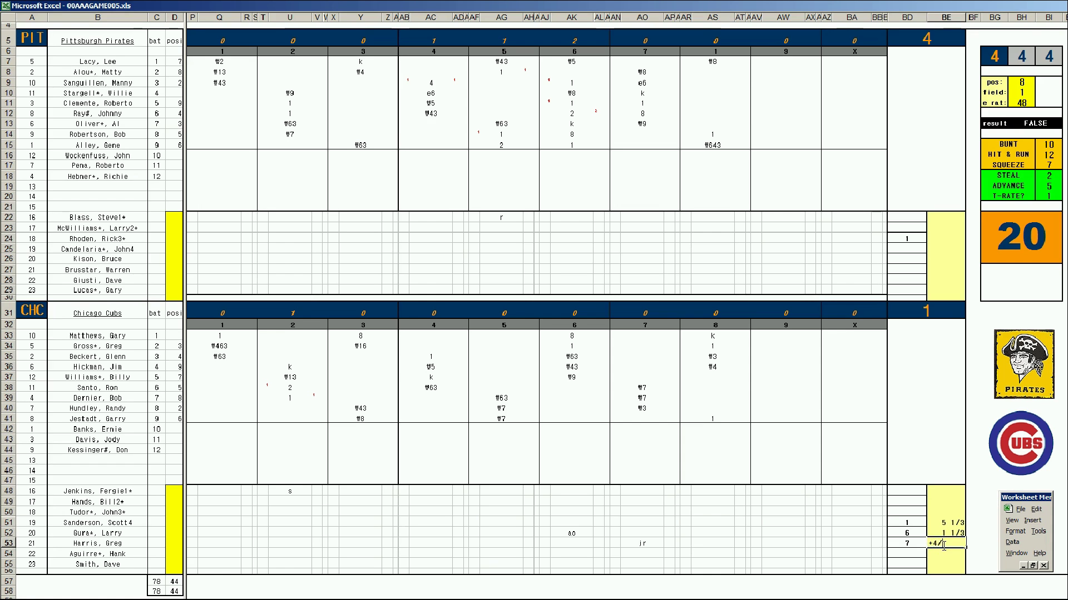
type("3")
key("Return")
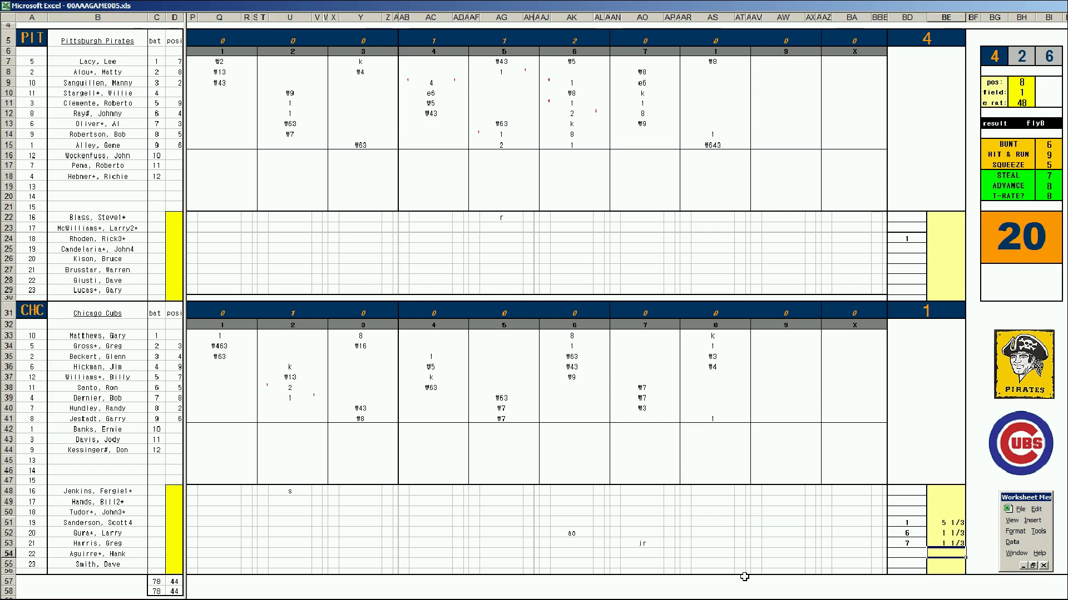
key("Left")
key("Down")
type("9")
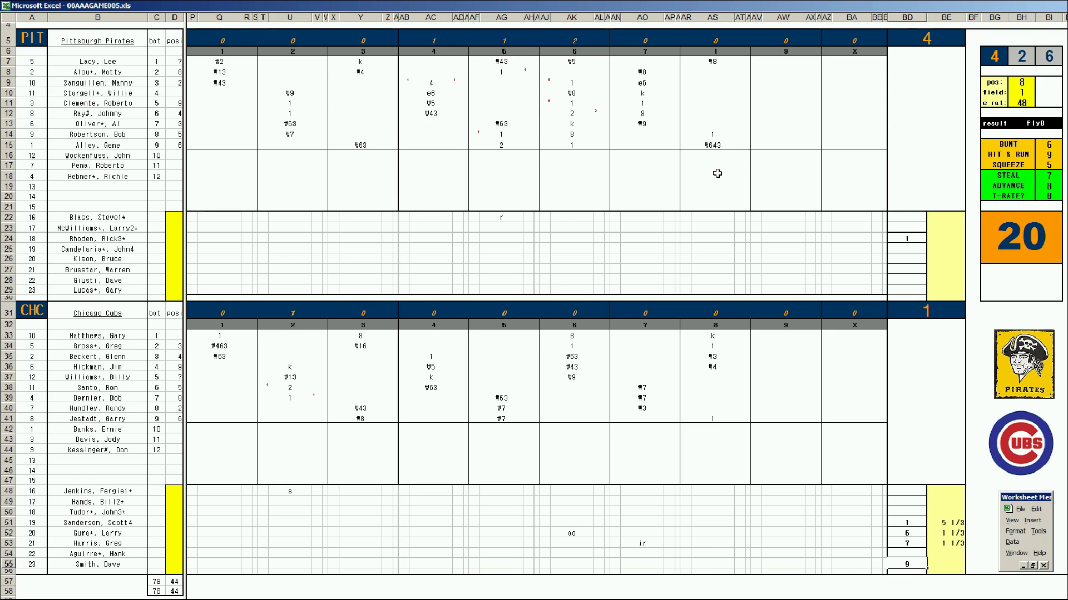
left_click(778, 73)
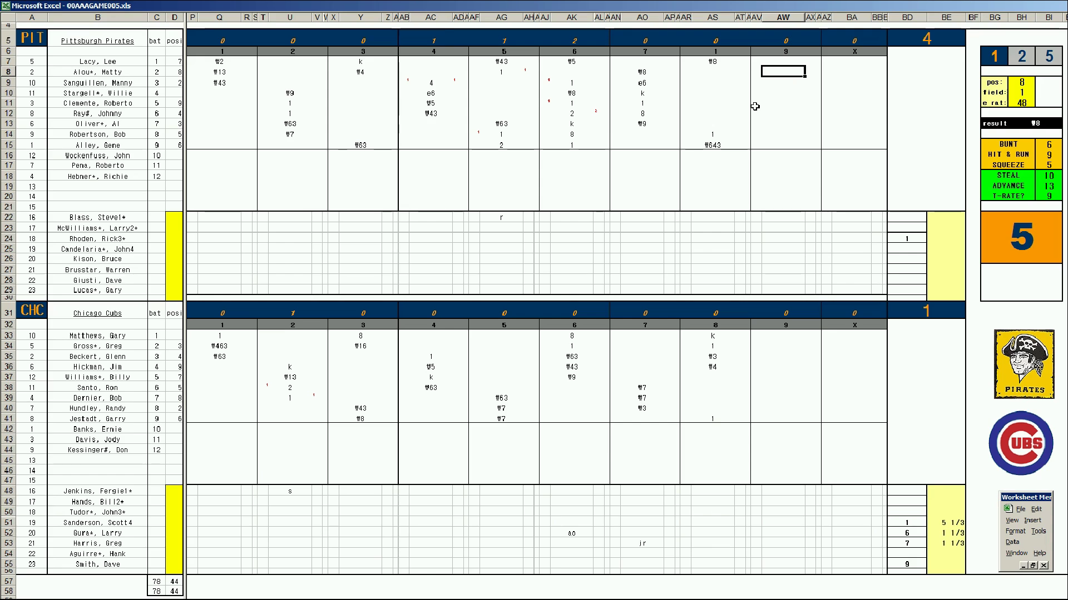
Step: Record the Pirates' ninth-inning results 1, 1 and #999, with an rr note in AW22
type("1")
key("Return")
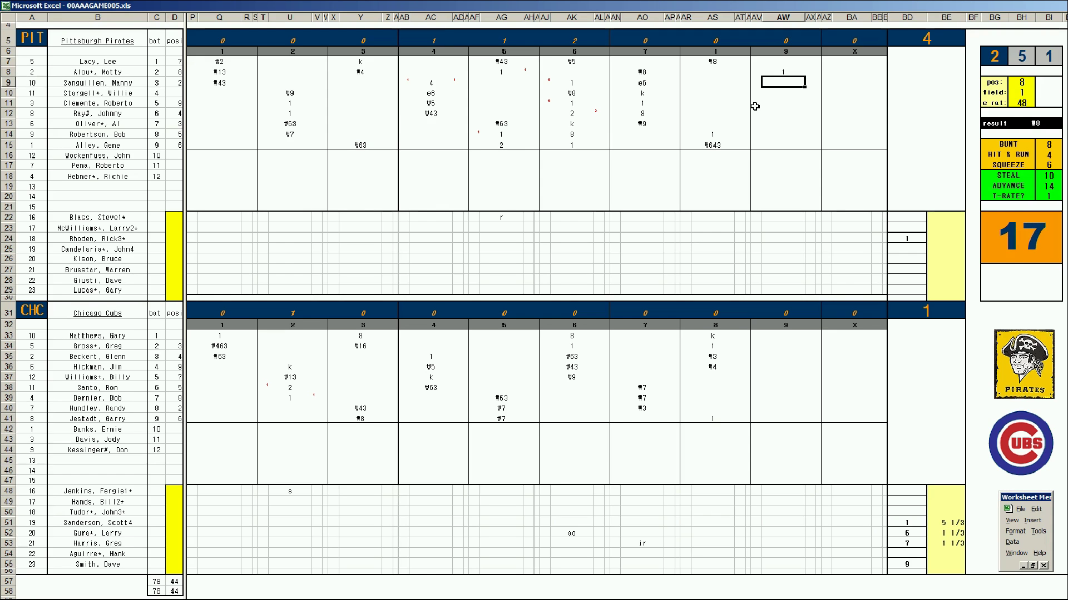
type("1")
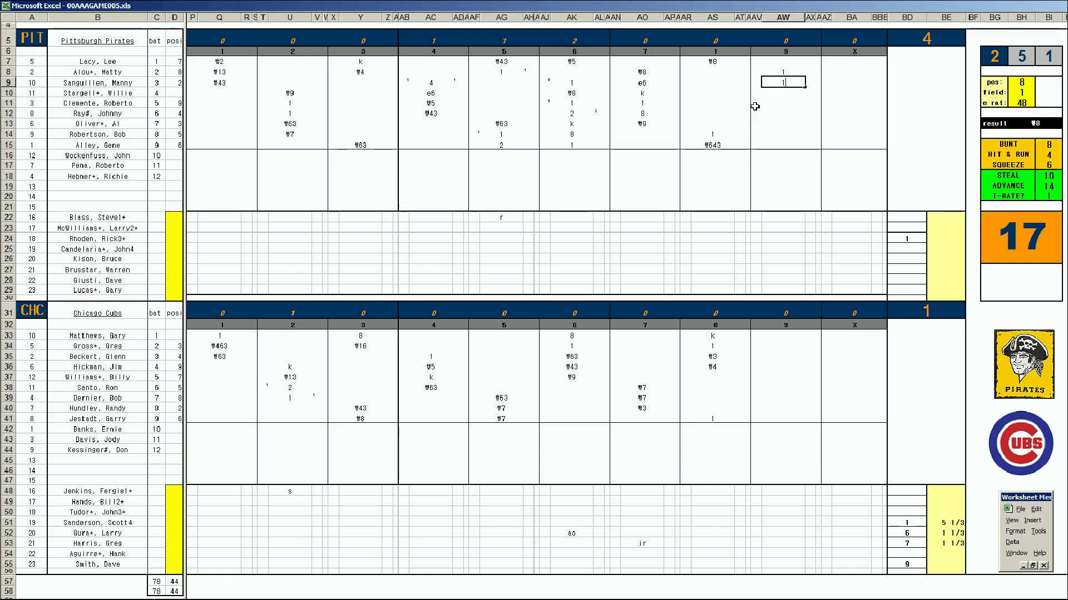
key("Return")
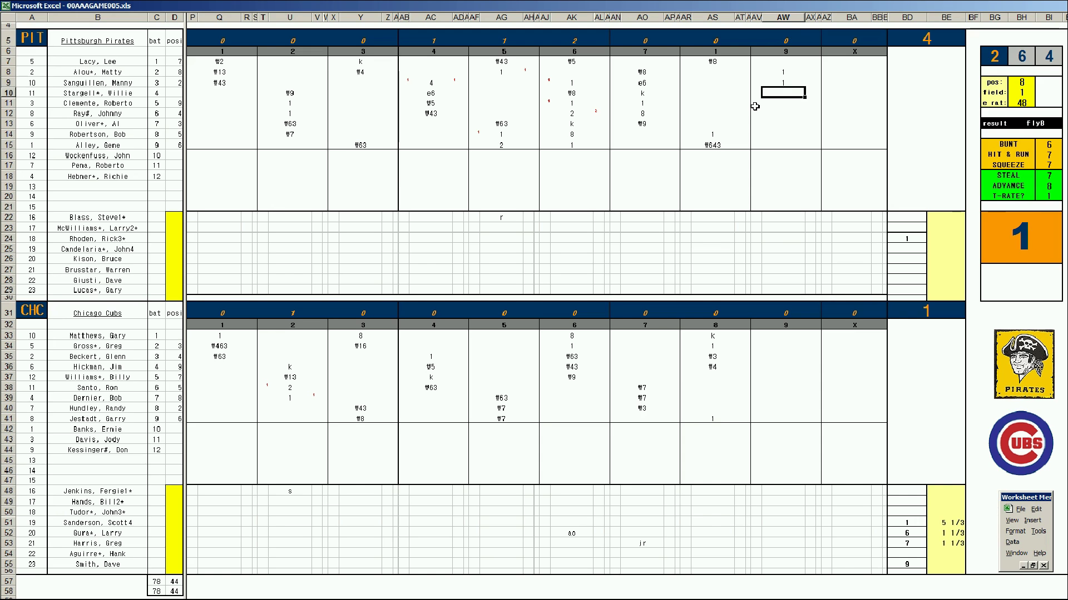
type("9")
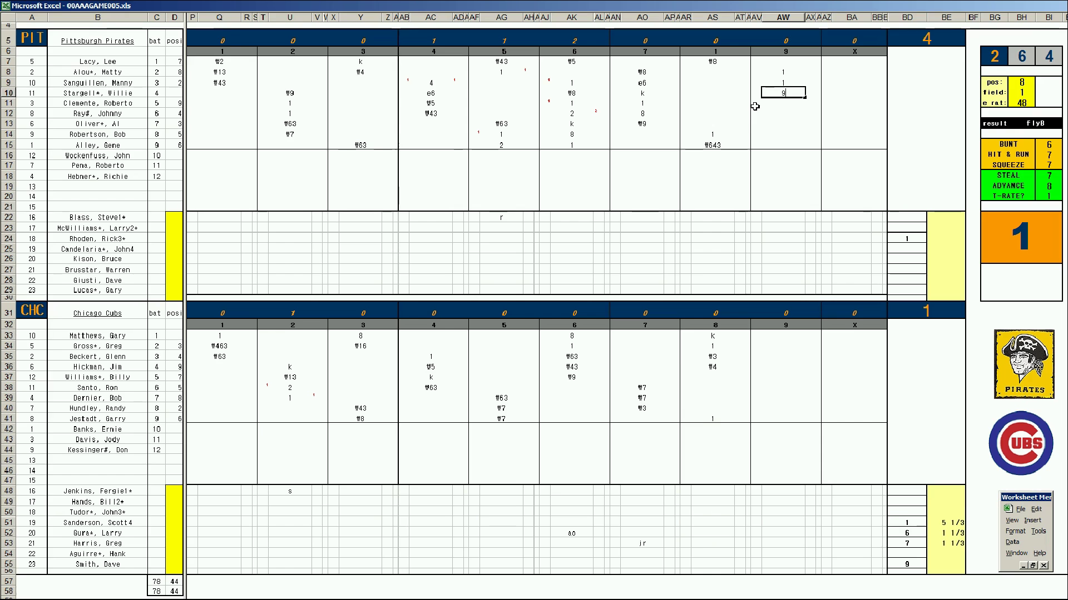
key("Return")
key("Up")
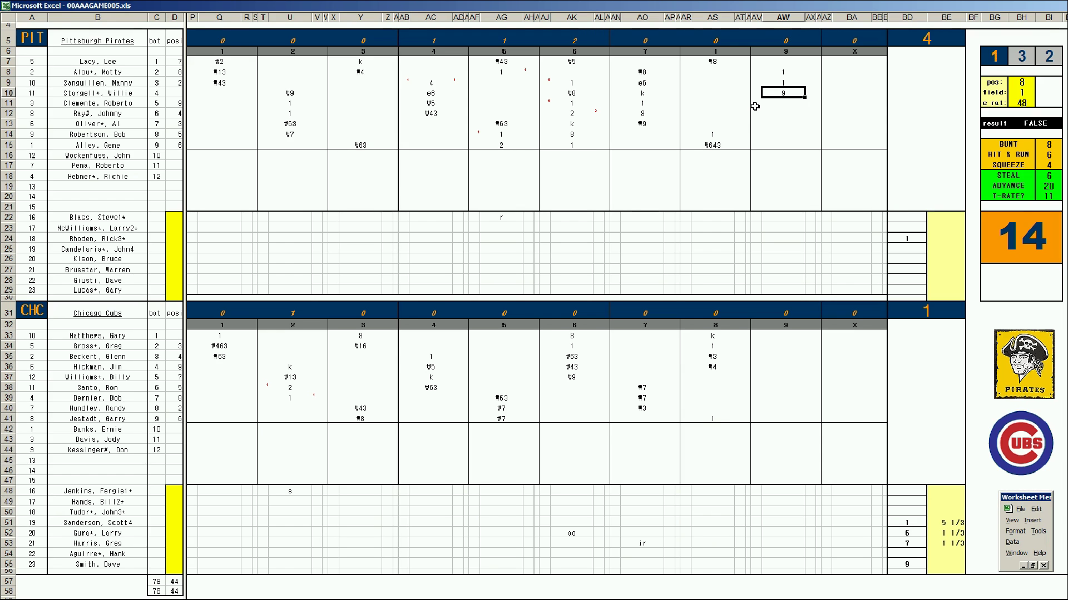
type("#999")
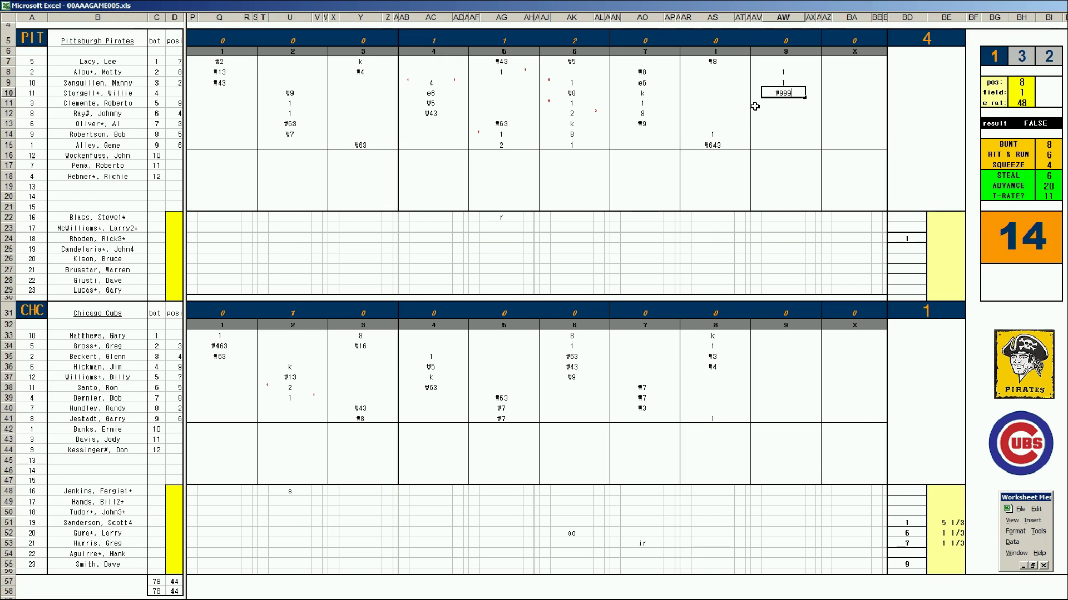
key("Down")
key("Down")
key("Down")
key("Down")
key("Down")
key("Down")
key("Down")
key("Down")
key("Down")
key("Down")
key("Down")
key("Down")
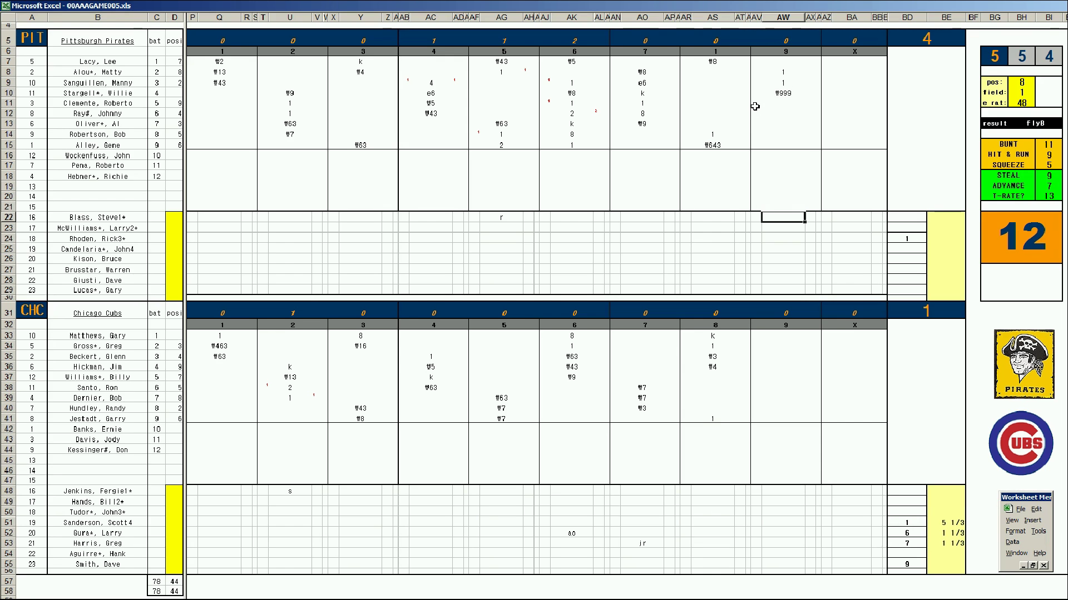
type("rr")
Step: Set pos to 7 and field to 2, then record #7 in AW11
left_click(786, 107)
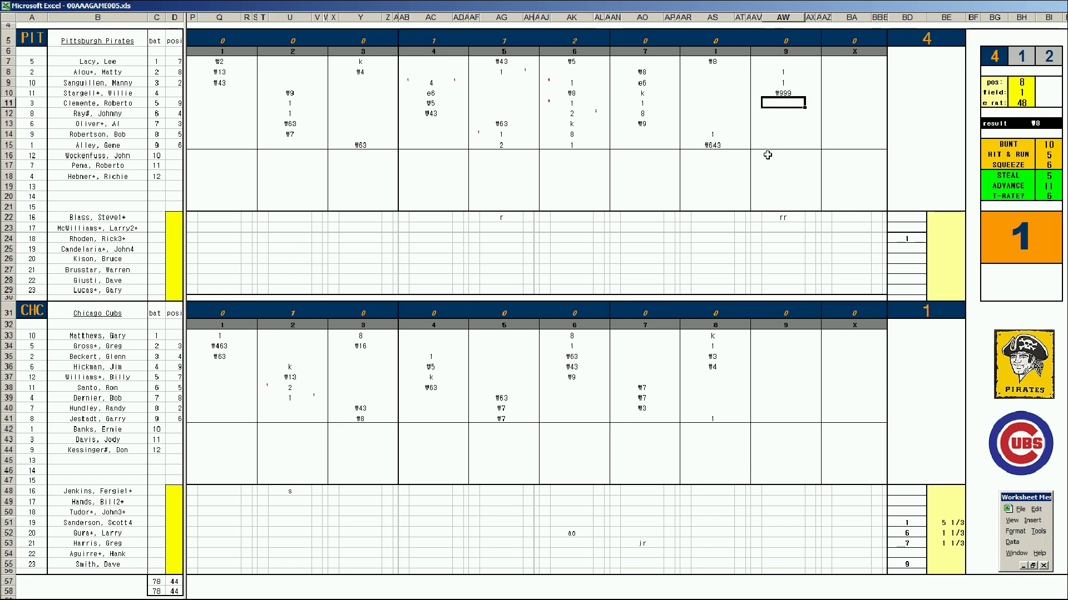
key("Tab")
type("7")
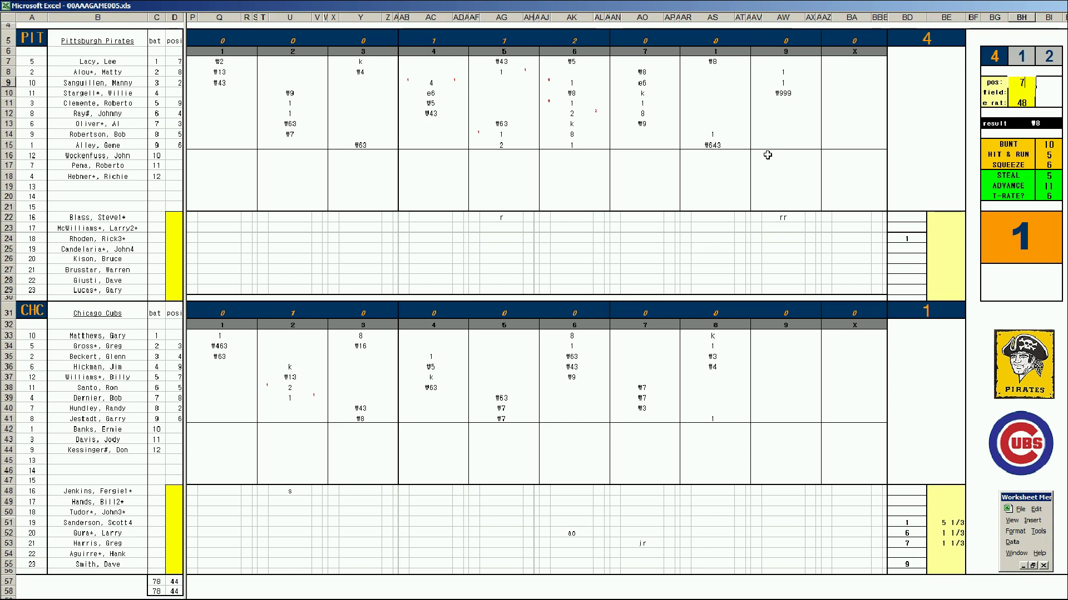
key("Return")
type("2")
key("Return")
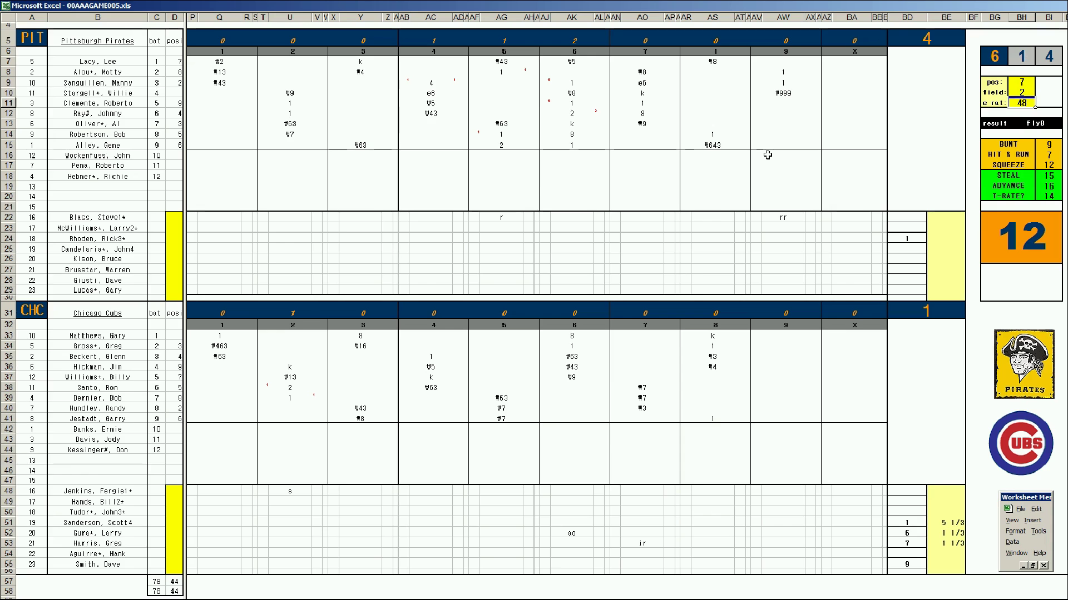
left_click(788, 104)
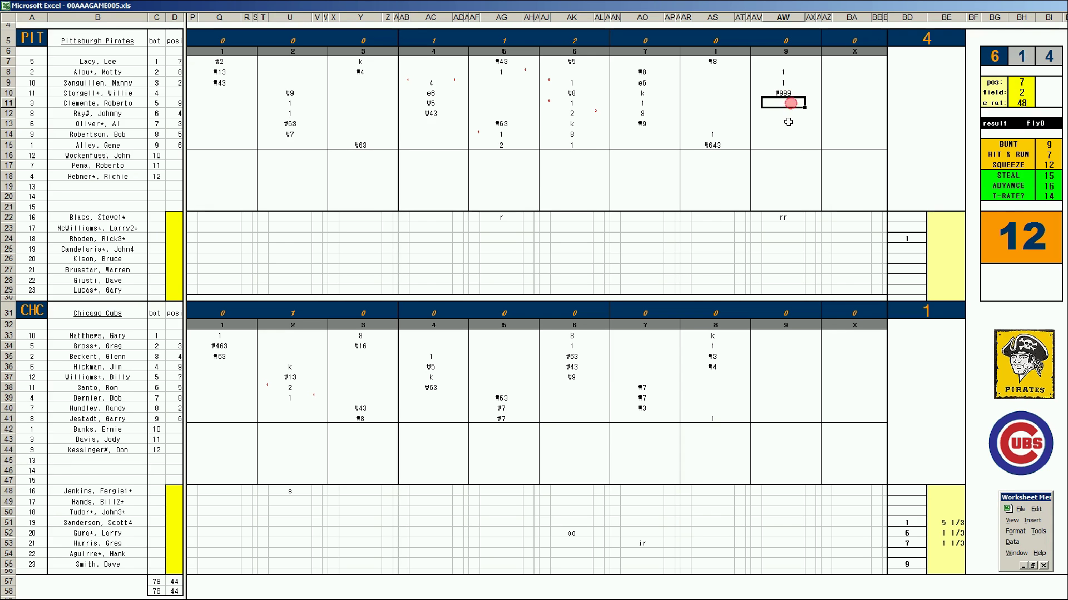
type("#7")
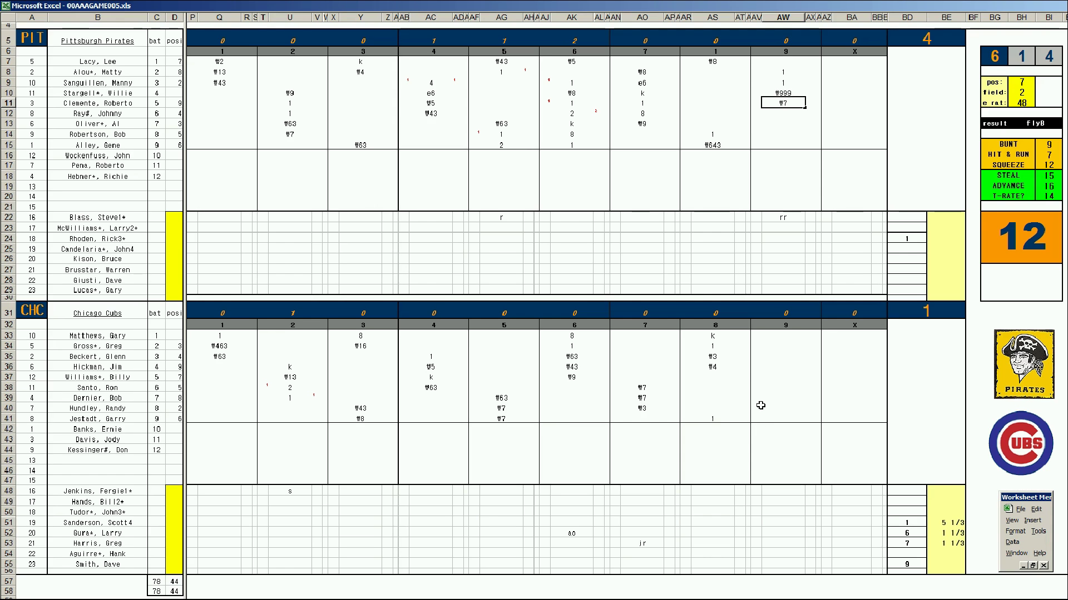
left_click(776, 376)
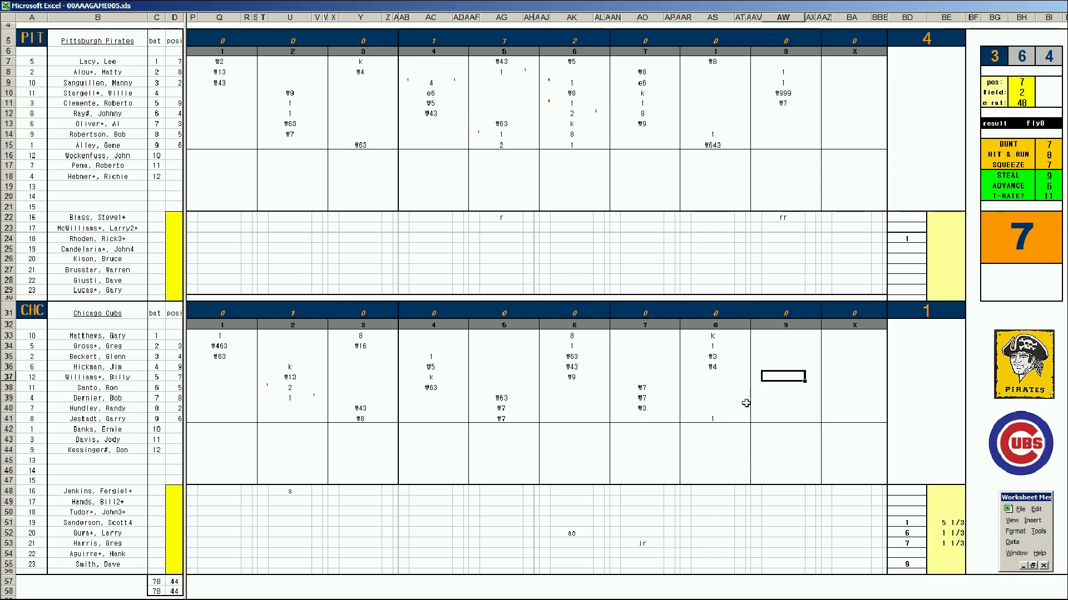
Step: Enter 8, #643 and 1 in AW37–AW39 for the Cubs' ninth inning
type("8")
key("Return")
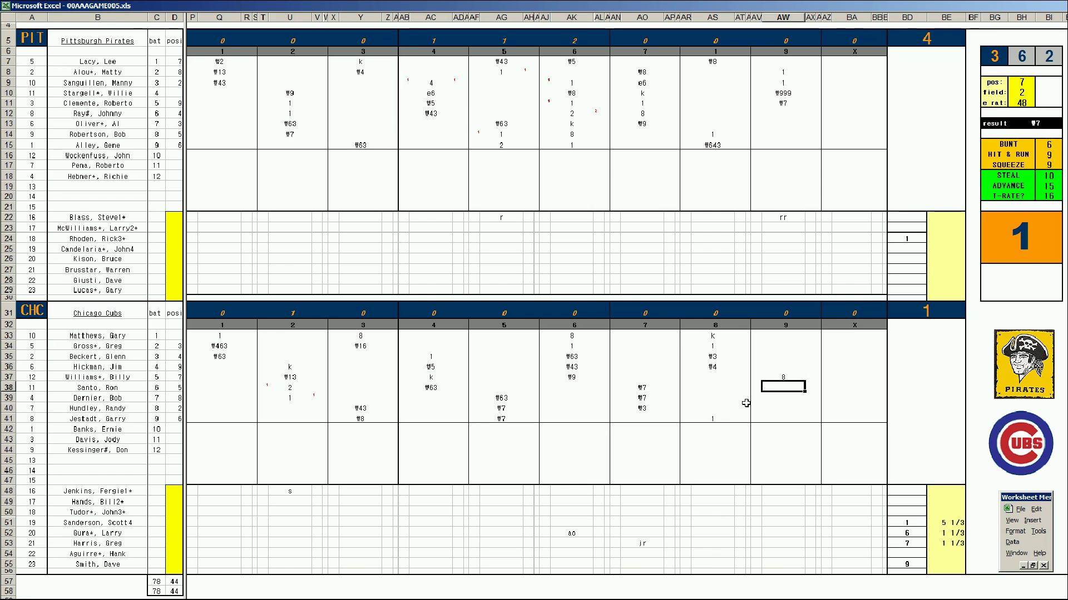
type("#643")
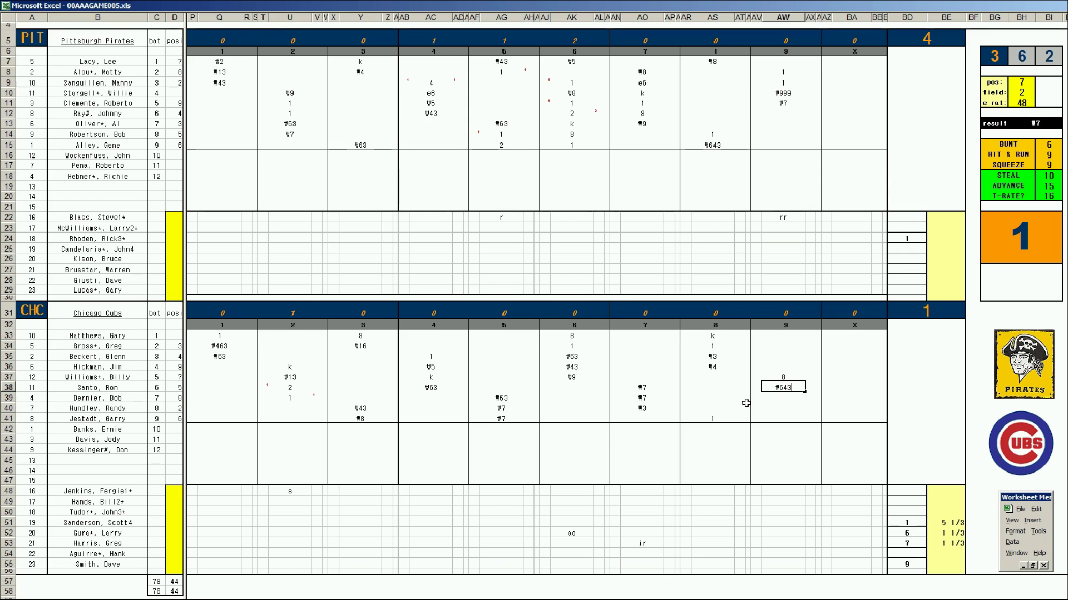
key("Return")
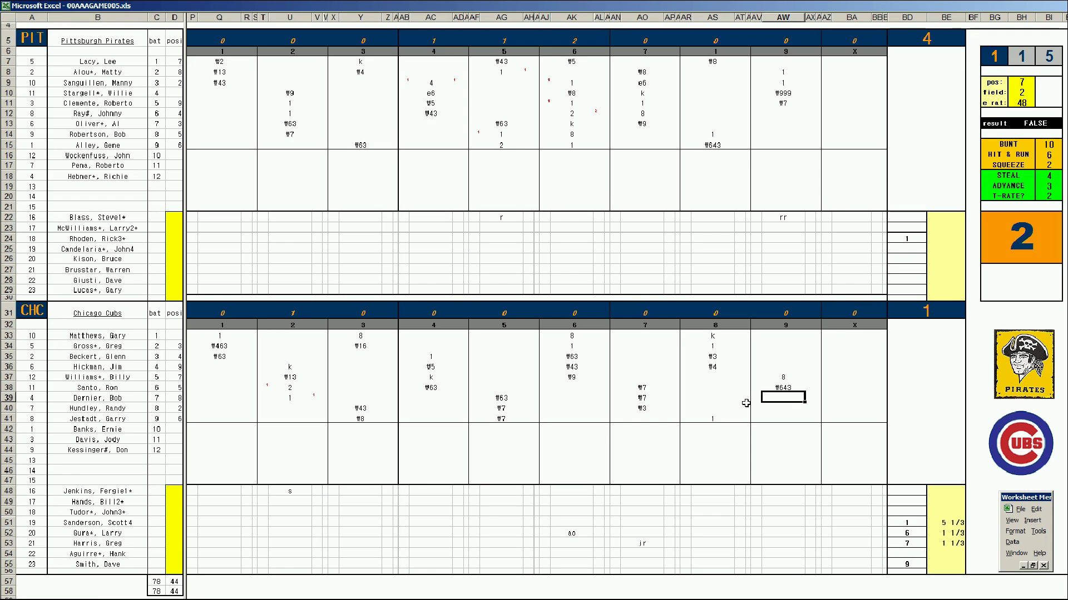
type("1")
Step: Give the Pirates starter 8 2/3 innings and enter the reliever in inning 9, marked rh
left_click(939, 238)
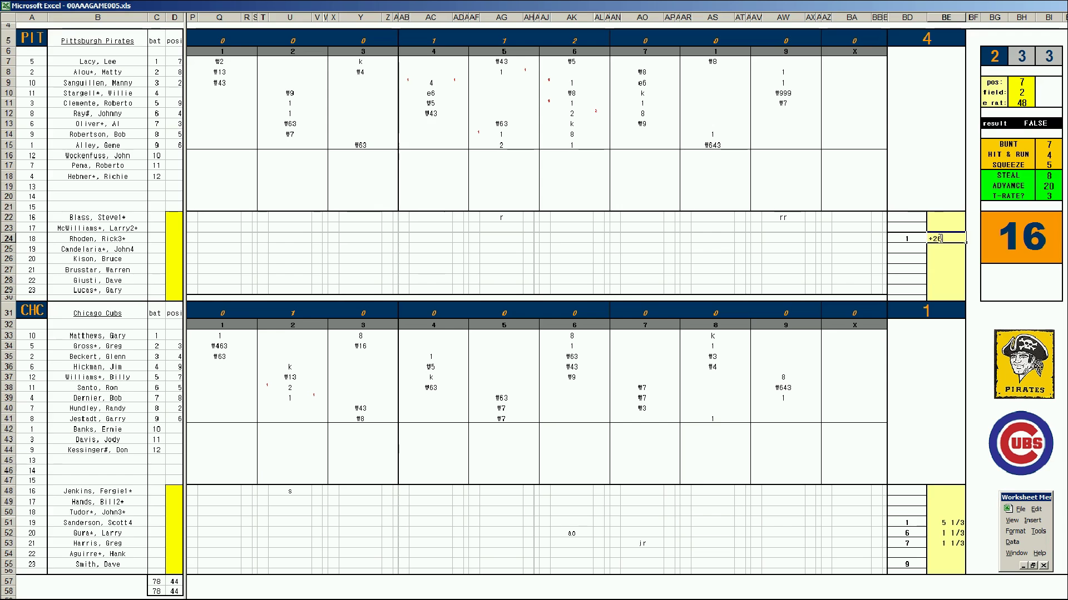
type("8 2/3")
key("Return")
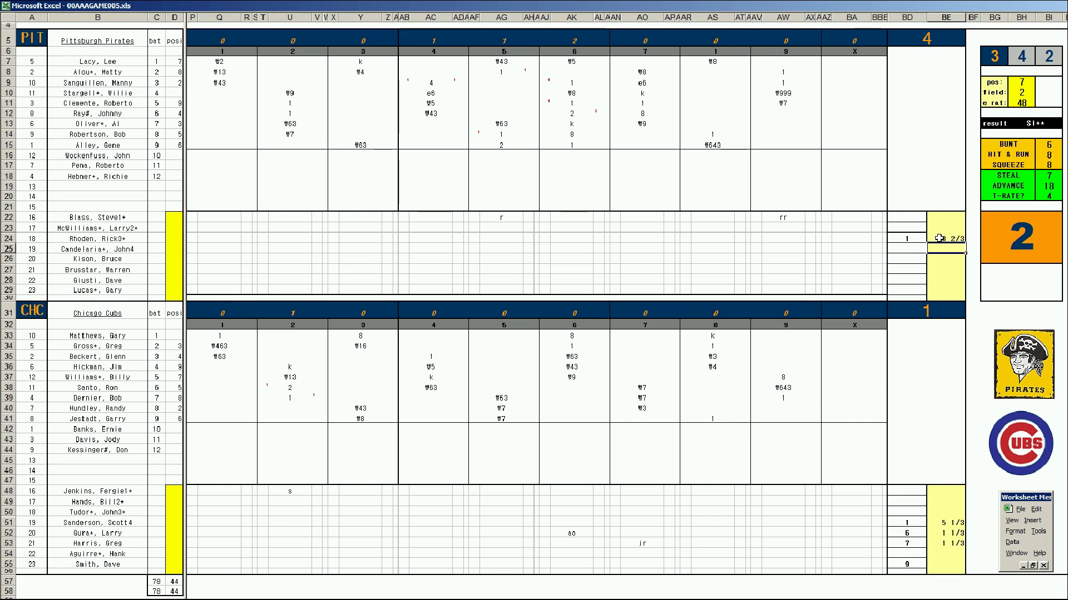
key("Left")
key("Down")
key("Down")
key("Down")
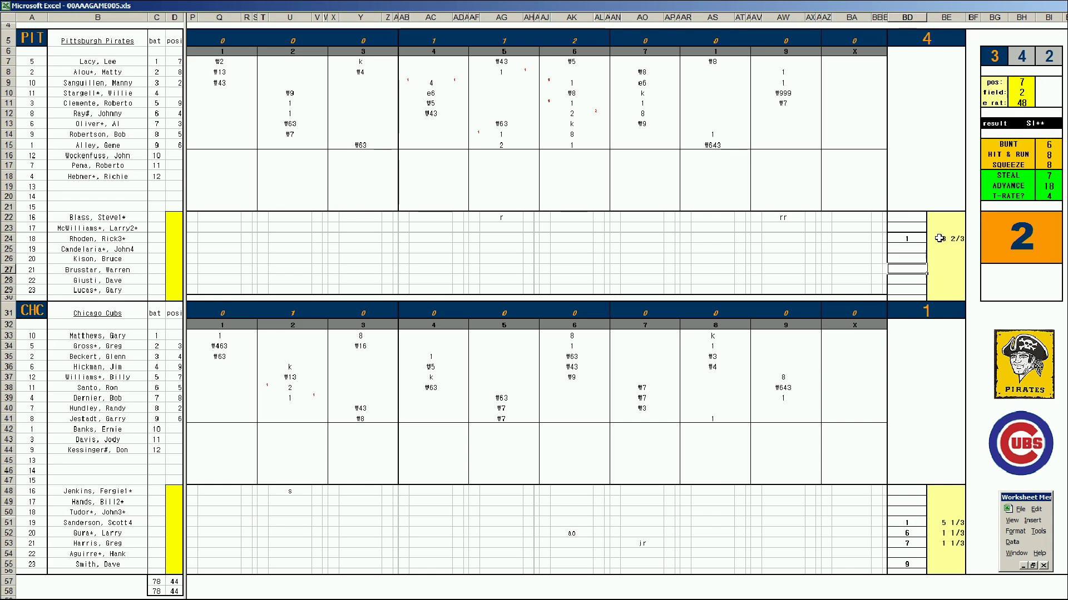
type("9")
key("Left")
key("Left")
key("Left")
key("Left")
key("Left")
key("Left")
key("Left")
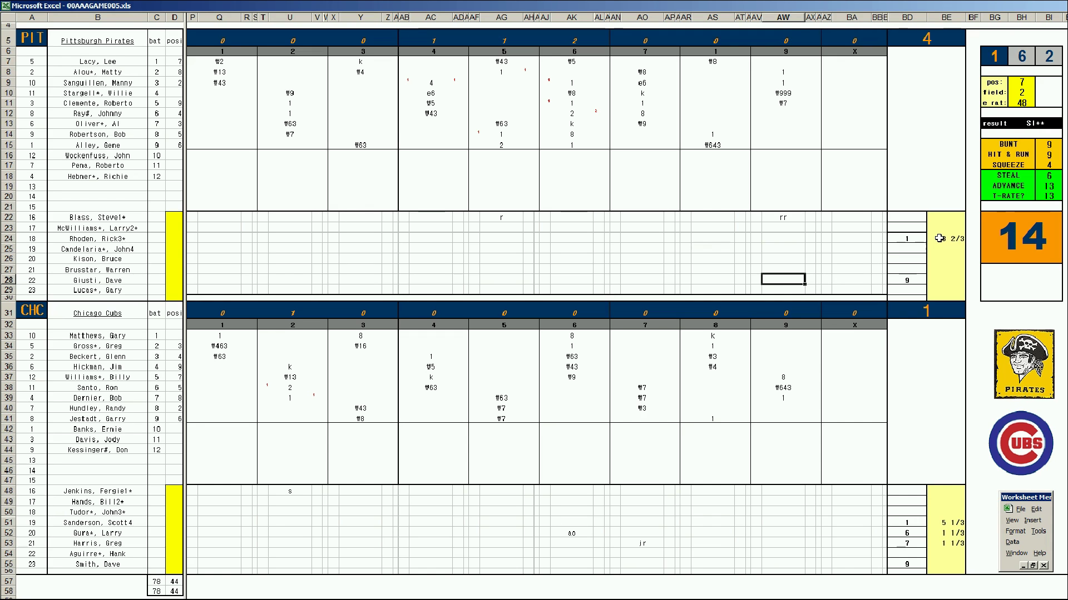
type("rh")
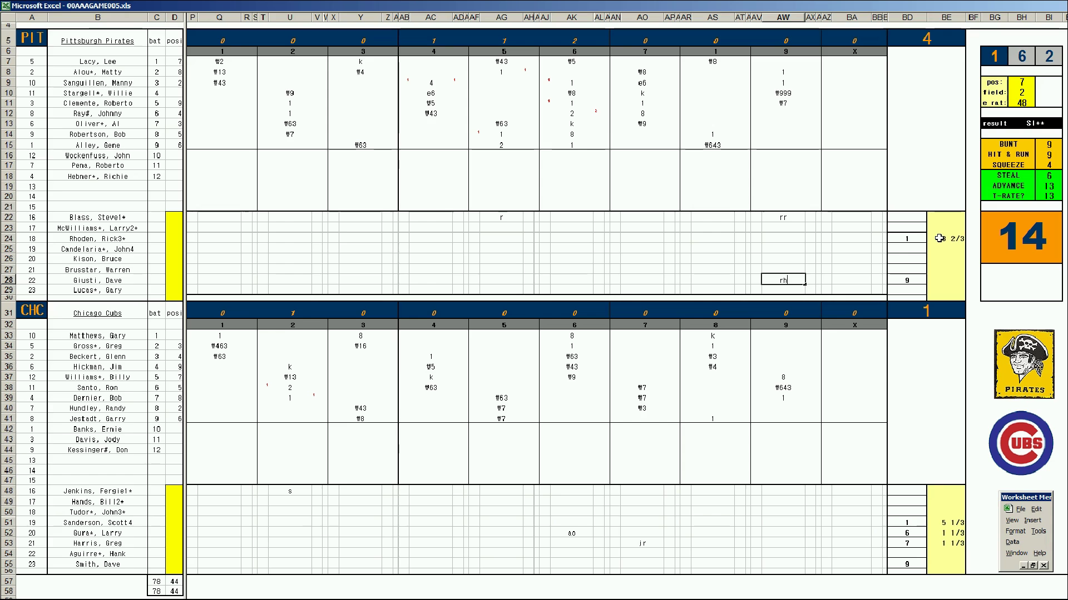
left_click(784, 409)
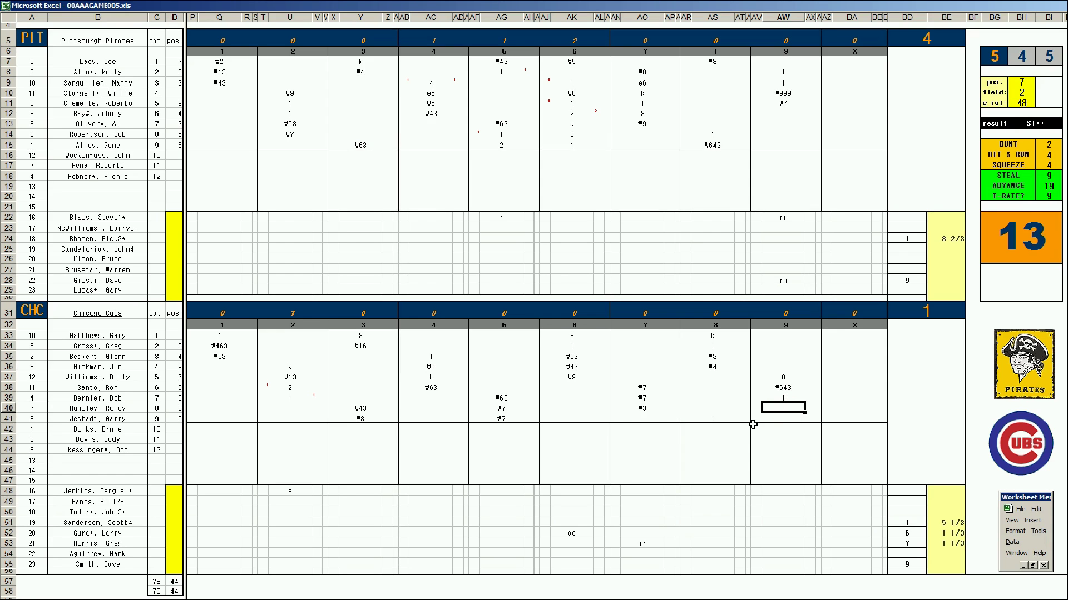
Step: Finish the ninth inning by entering 1 and #43 for the last Cubs batters
key("ctrl+r")
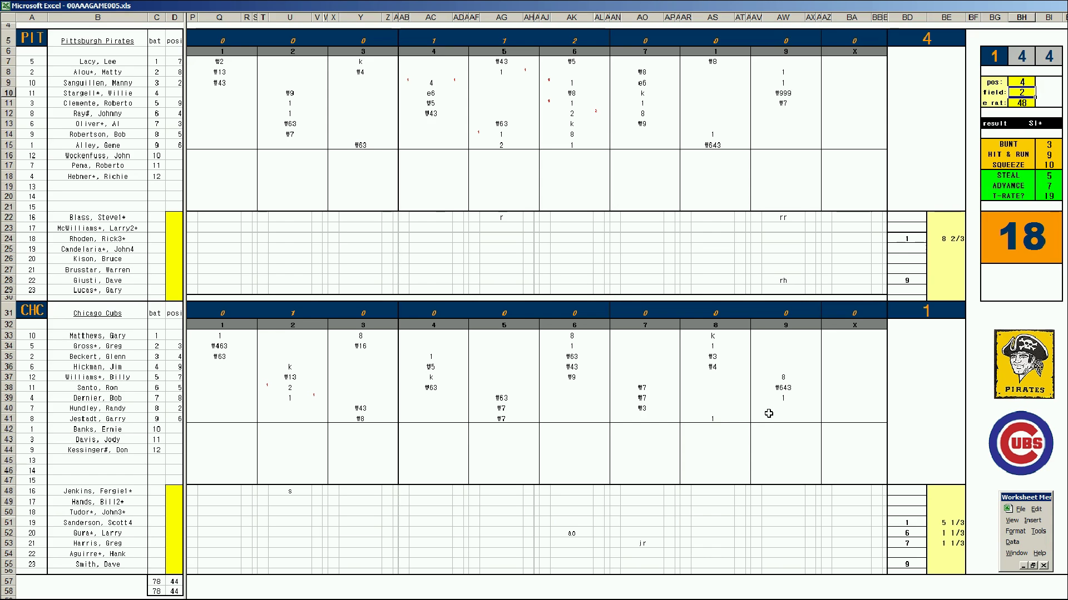
left_click(785, 408)
type("1")
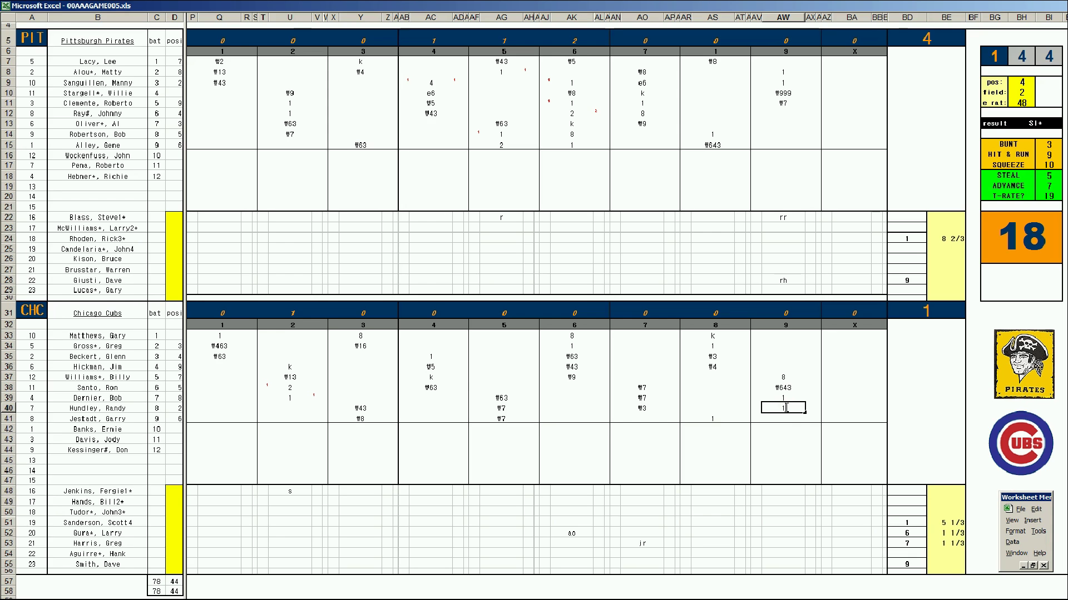
key("Return")
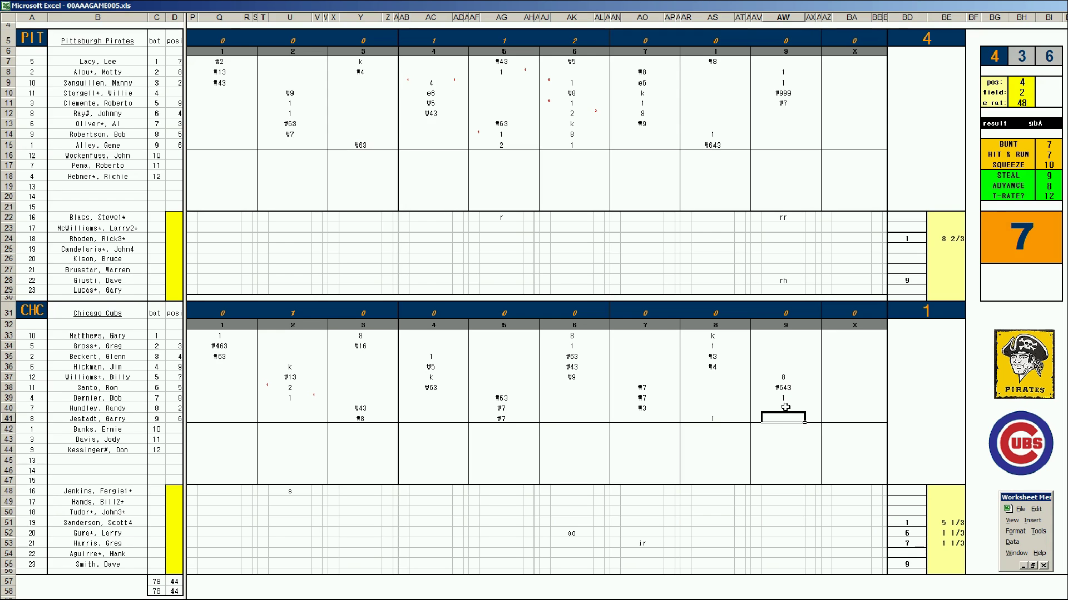
type("#43")
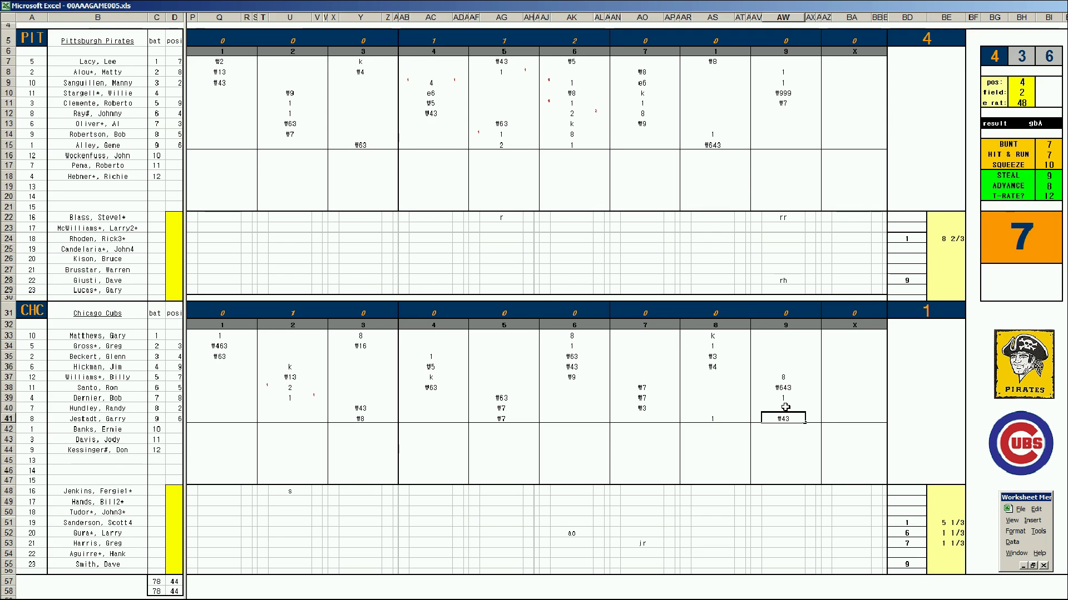
key("Return")
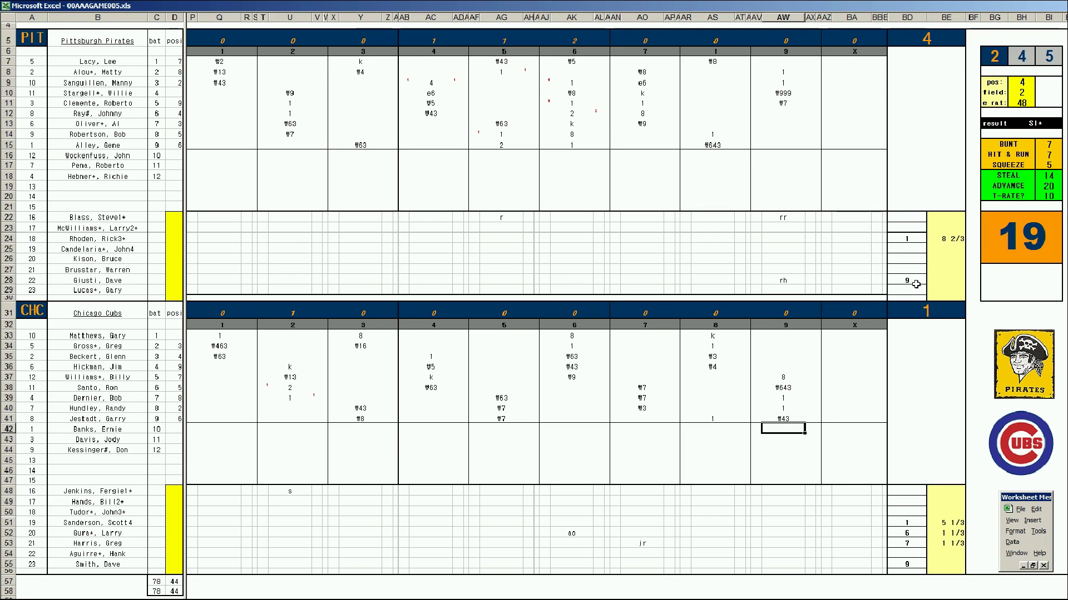
Step: Give the Pirates reliever 1/3 inning and the Cubs reliever 1, then generate the box score
left_click(937, 278)
type("1/3")
key("Return")
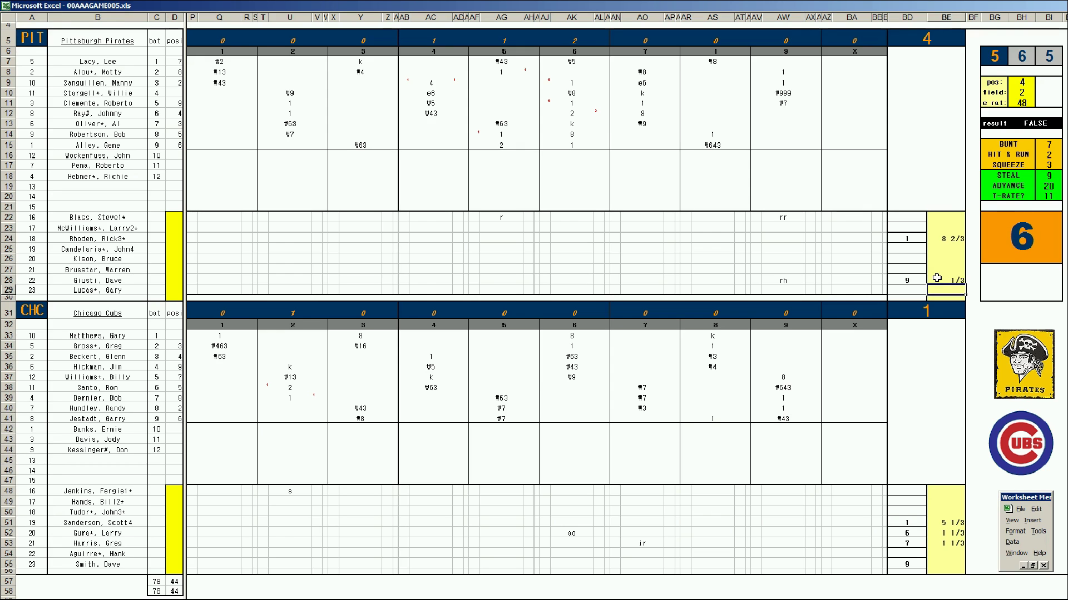
left_click(937, 563)
type("1")
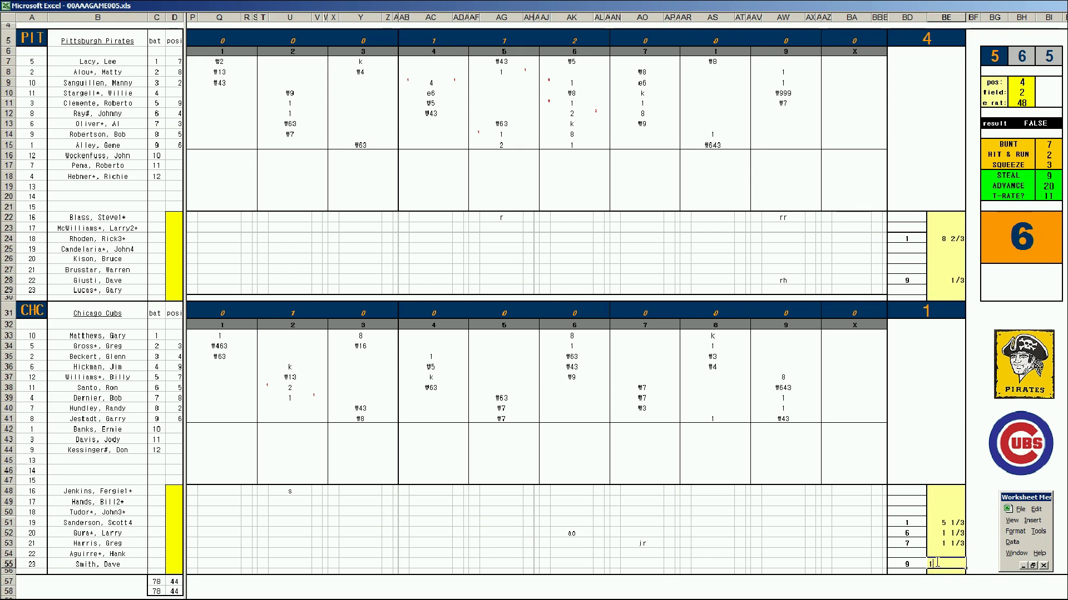
key("Up")
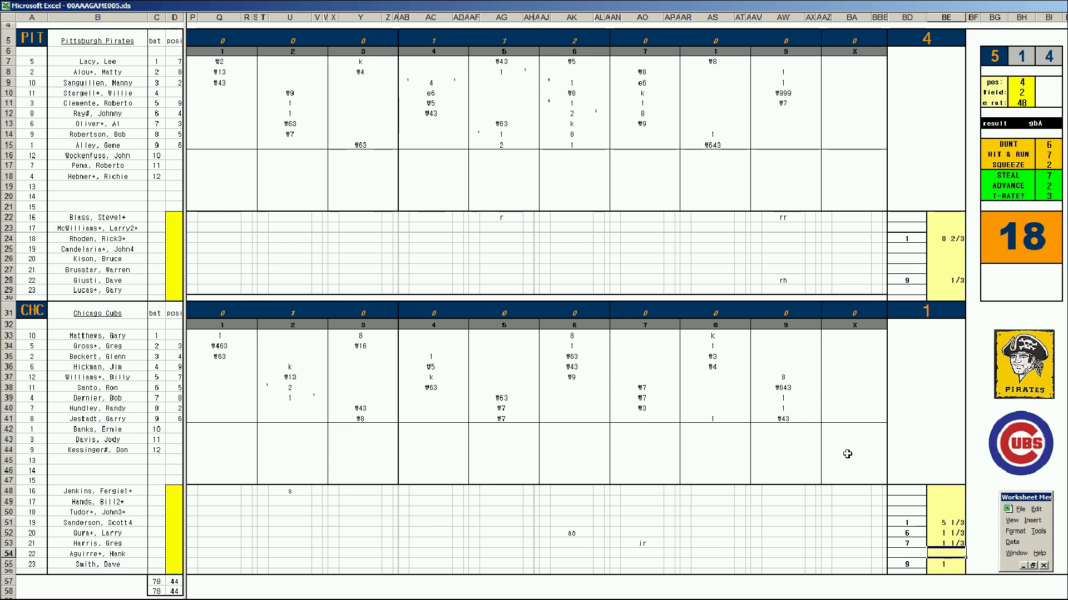
key("ctrl+r")
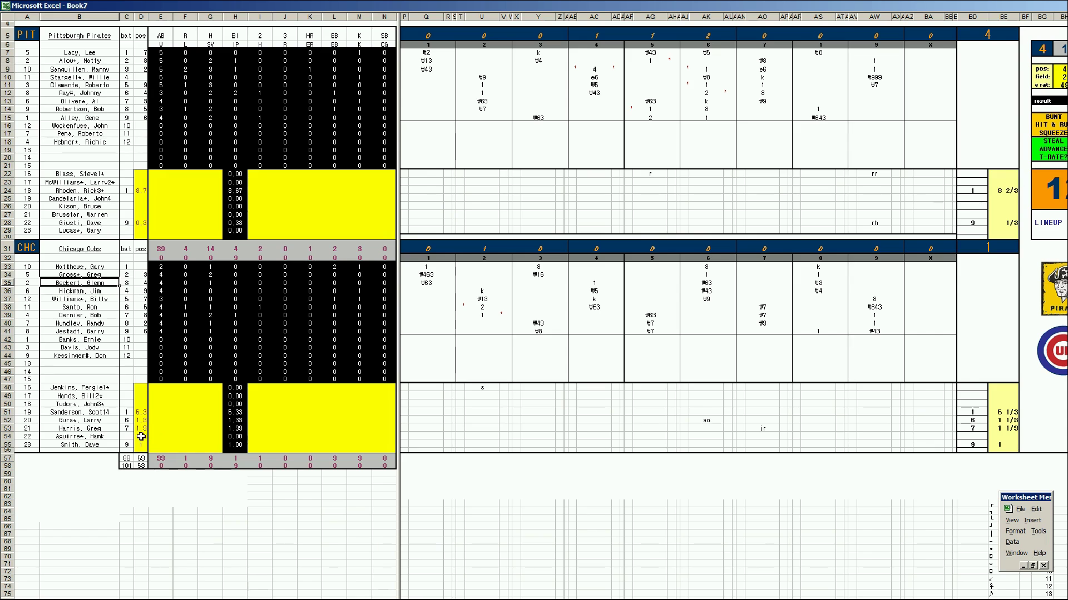
left_click(162, 444)
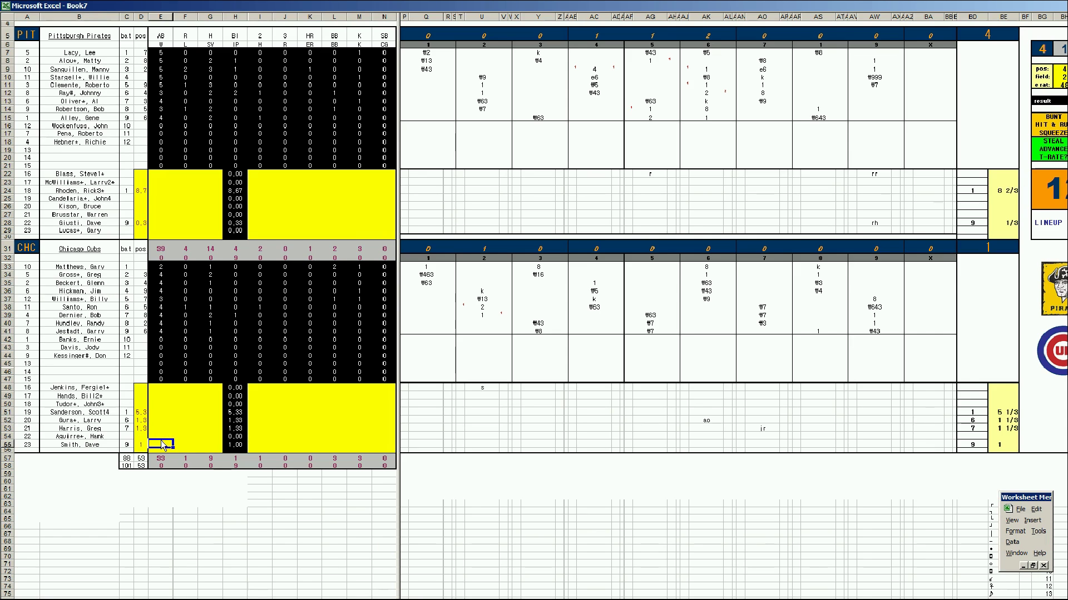
Step: Enter the lower Cubs relievers' lines: 2 hits for one, 1 hit and 1 walk for another
key("Tab")
key("Tab")
type("2")
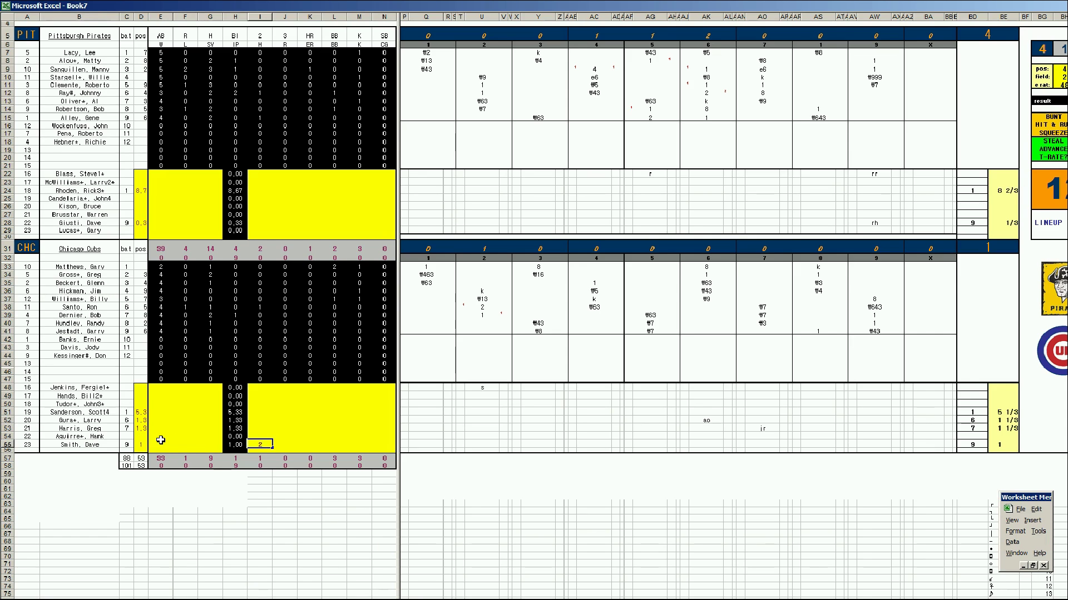
key("Up")
key("Up")
type("1")
key("Tab")
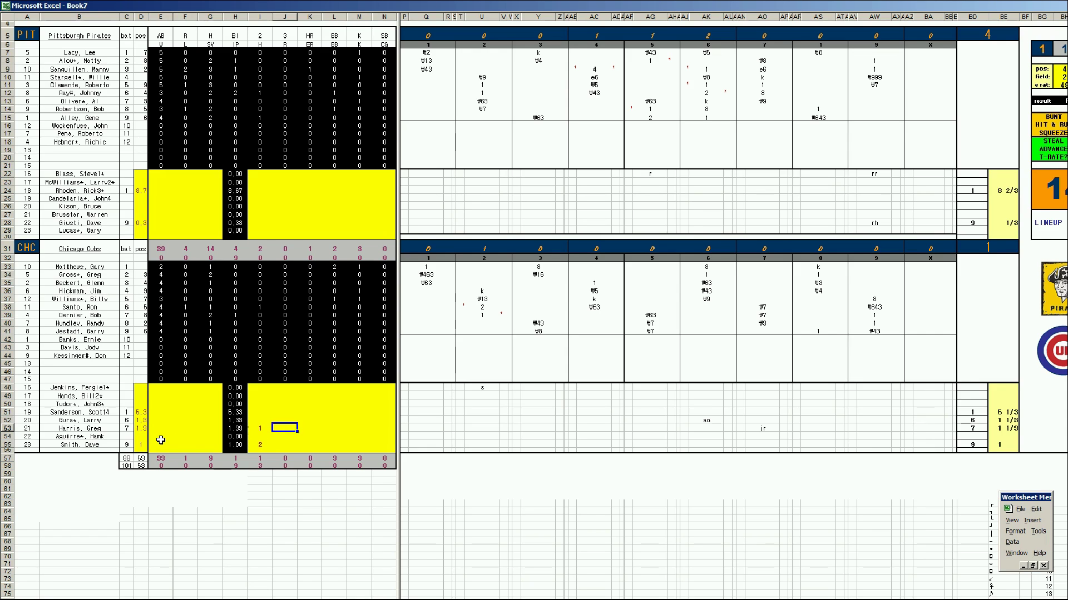
key("Tab")
key("Tab")
type("1")
key("Left")
key("Left")
key("Left")
key("Up")
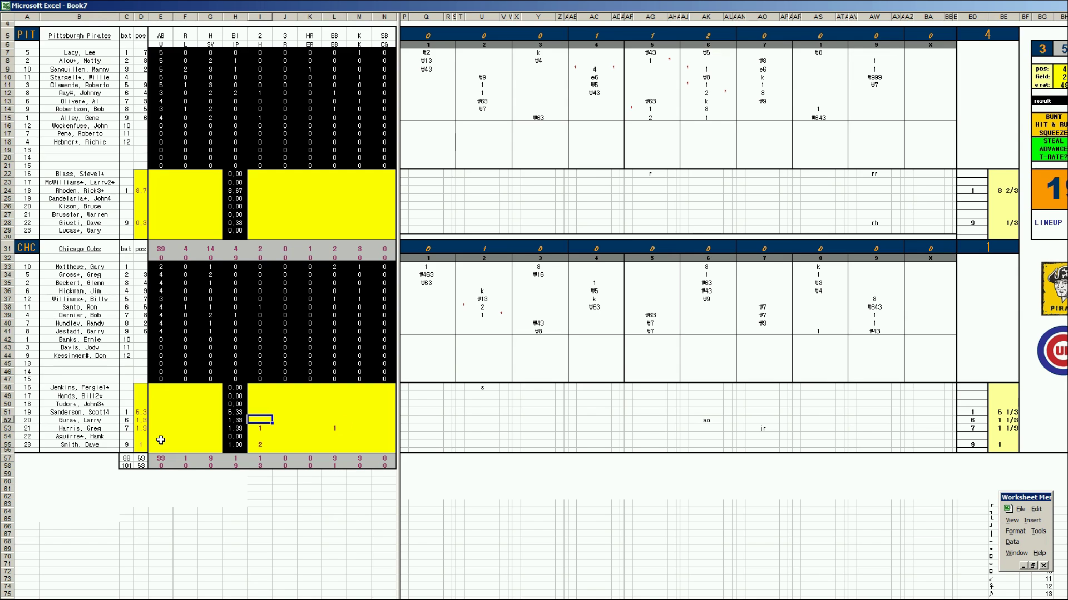
Step: Give the next Cubs pitcher 2 hits, 1 walk and 2 strikeouts
type("2")
key("Tab")
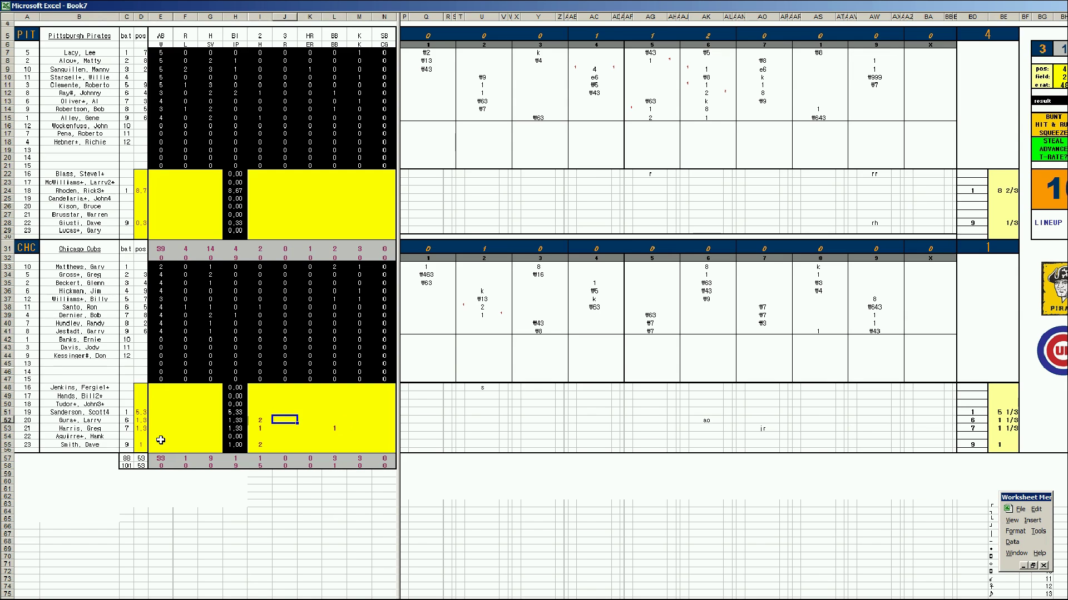
key("Tab")
key("Tab")
type("1")
key("Tab")
type("2")
key("Left")
Step: Charge the Cubs starter with the loss, 9 hits, 4 runs, 4 earned runs and 1 strikeout
key("Left")
key("Left")
key("Left")
key("Up")
key("Left")
key("Left")
key("Left")
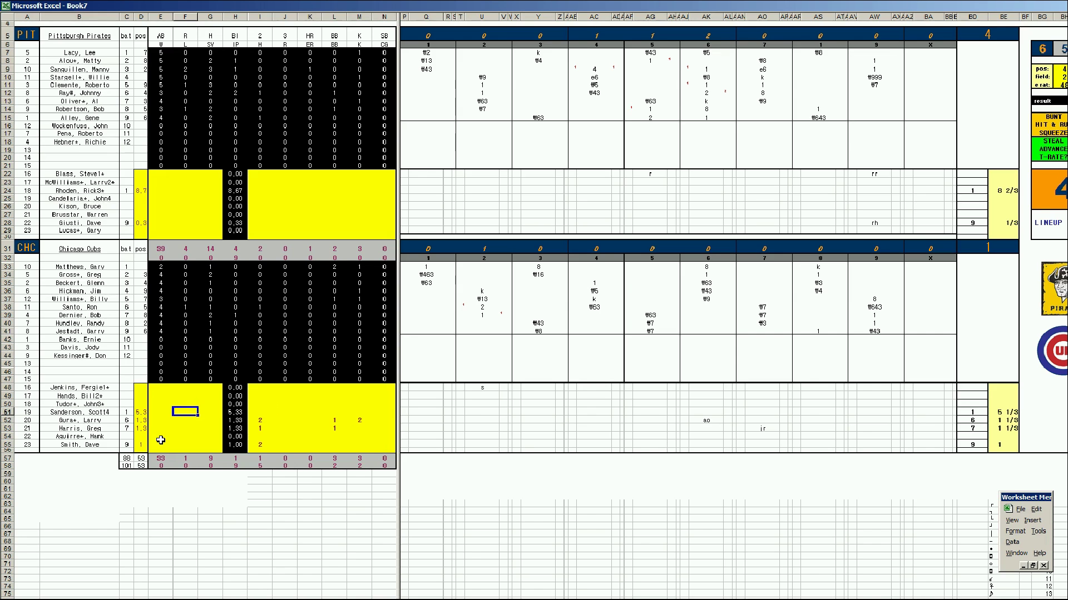
type("1")
key("Tab")
key("Tab")
key("Tab")
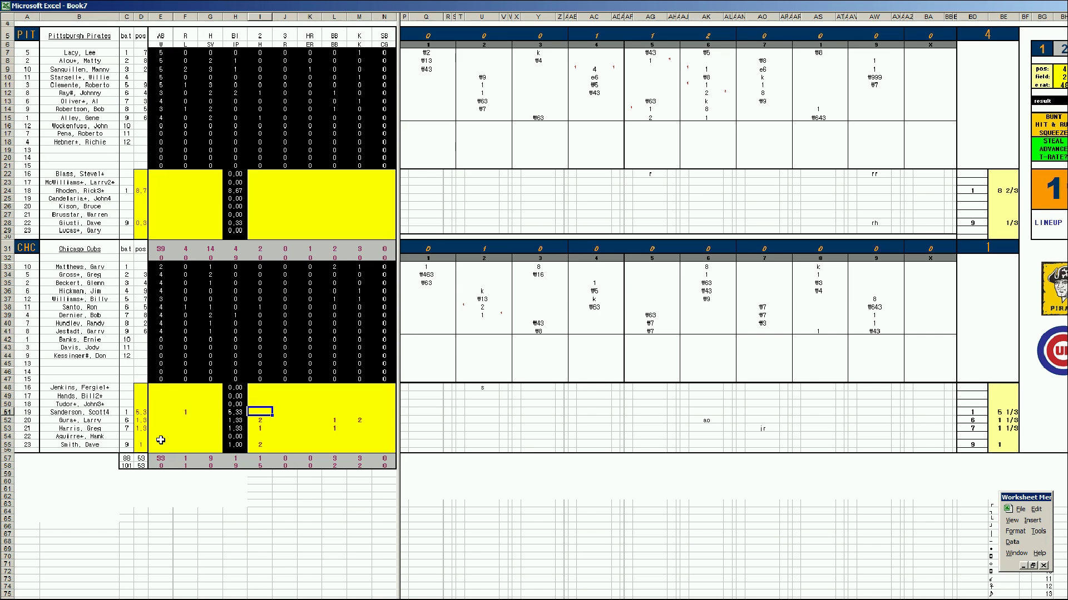
type("9")
key("Tab")
type("4")
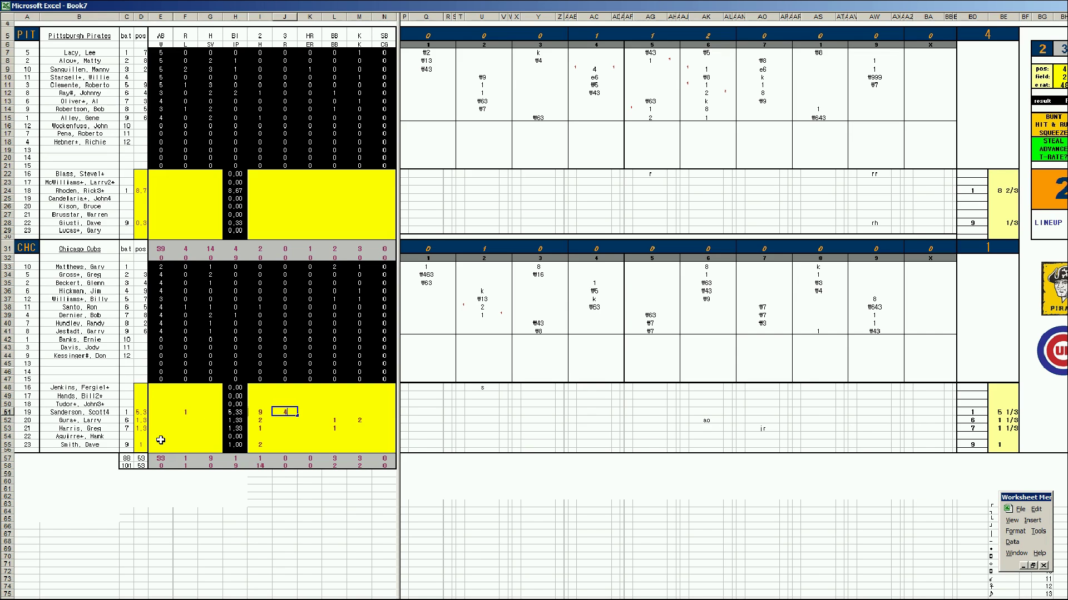
key("Tab")
type("4")
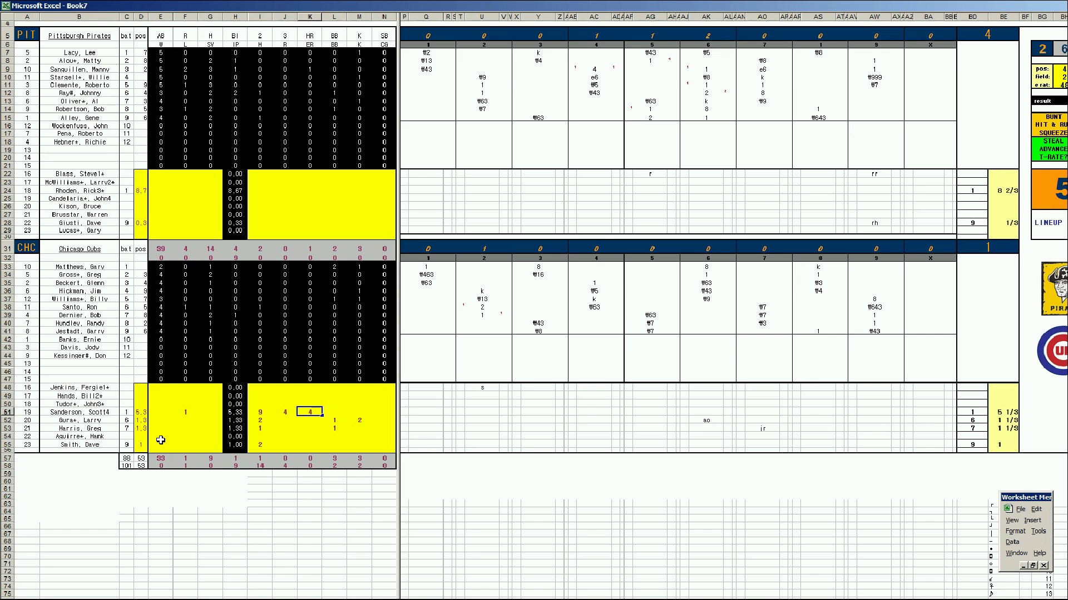
key("Tab")
Step: Credit the Pirates' row-28 pitcher with a save in G28 and one hit allowed
key("Tab")
type("1")
key("Up")
key("Up")
key("Up")
key("Up")
key("Up")
key("Left")
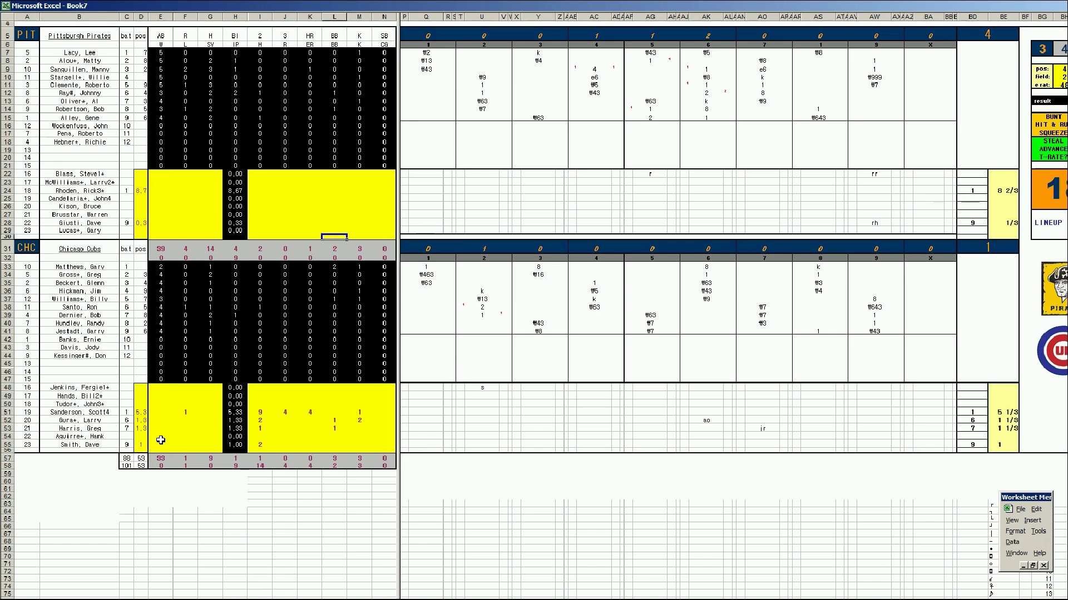
key("Left")
key("Left")
key("Left")
key("Left")
key("Left")
key("Up")
key("Up")
type("1")
key("Tab")
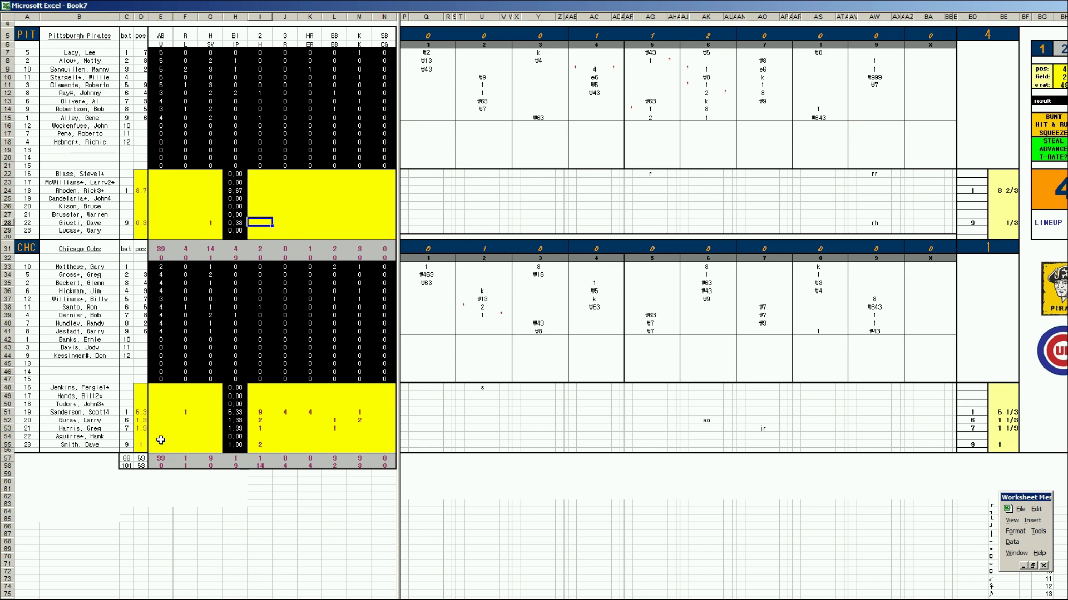
type("1")
Step: Record the win for the Pirates' row-24 pitcher in E24
key("Left")
key("Left")
key("Up")
key("Up")
key("Up")
key("Up")
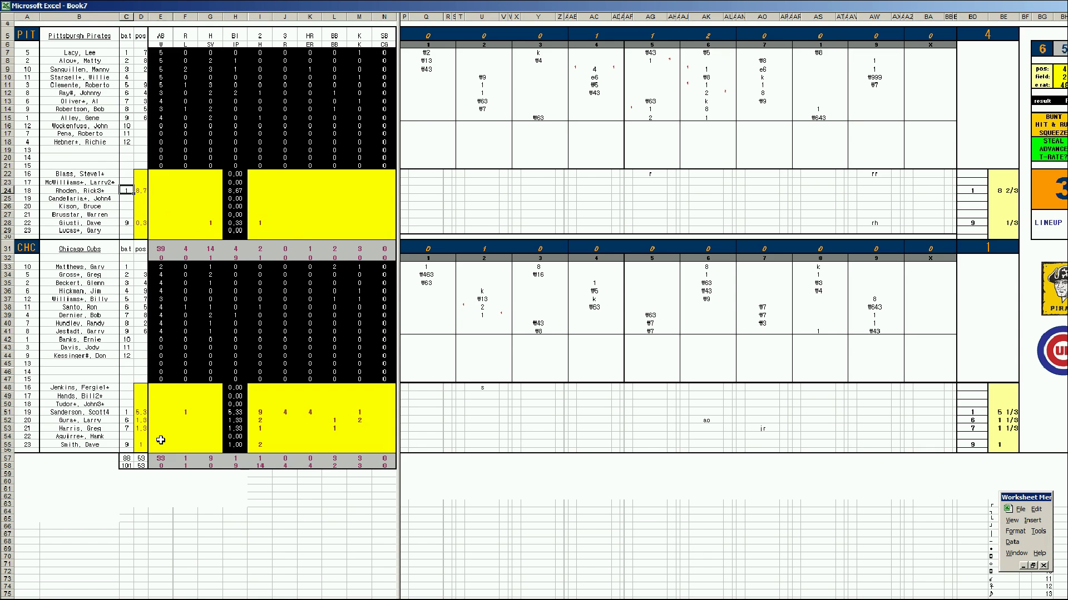
key("Right")
type("1")
key("Right")
key("Right")
key("Right")
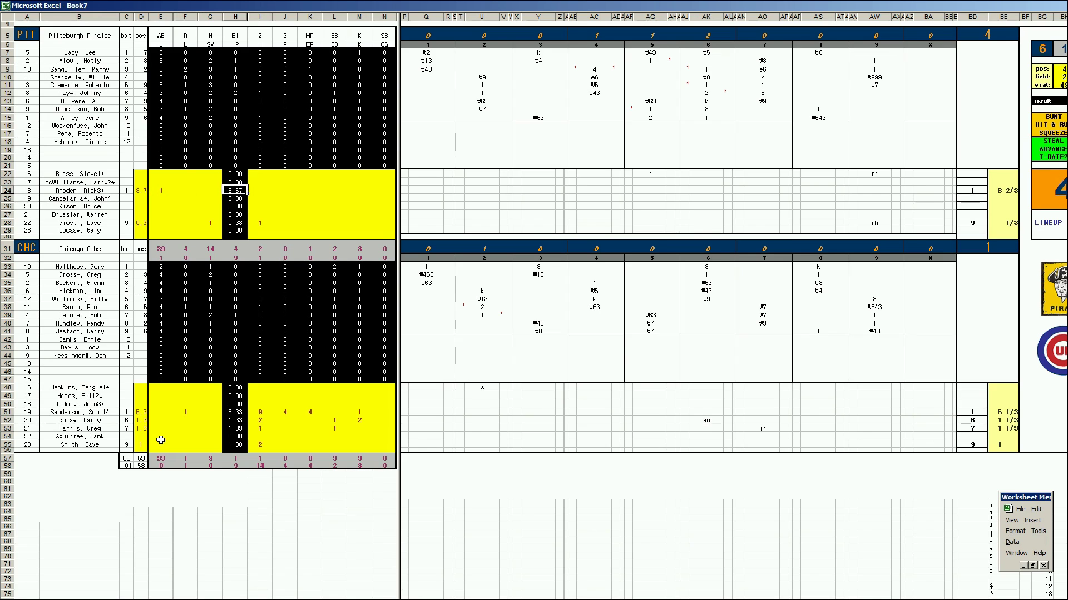
key("Right")
key("Left")
key("Left")
key("Right")
key("Right")
key("Down")
key("Up")
key("Up")
key("Down")
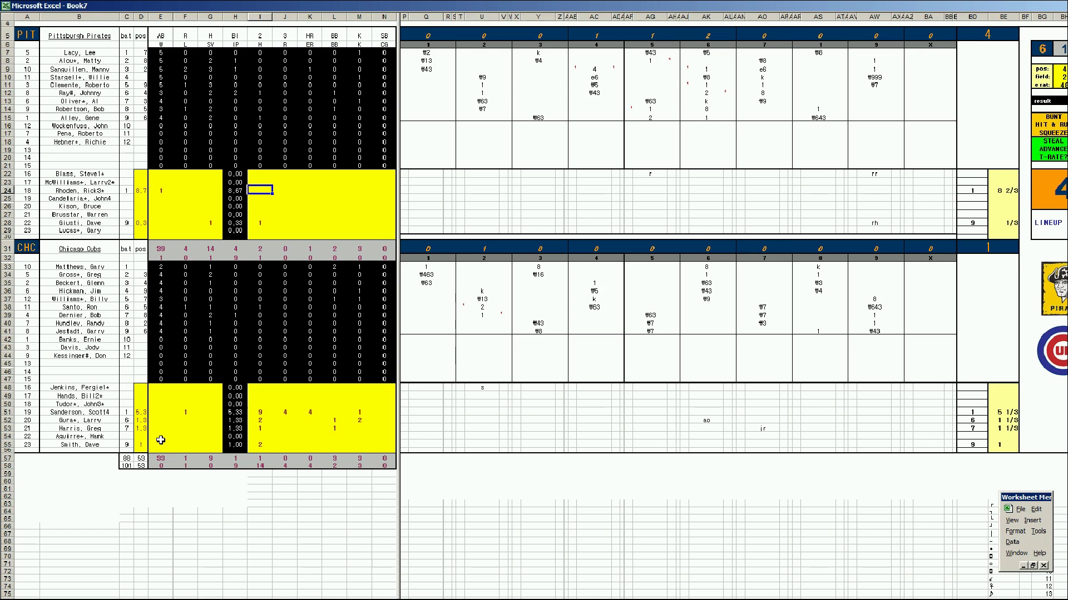
Step: Complete row 24 with 8 hits, 1 earned run, 3 walks and 3 strikeouts
type("8")
key("Right")
type("1")
key("Right")
type("1")
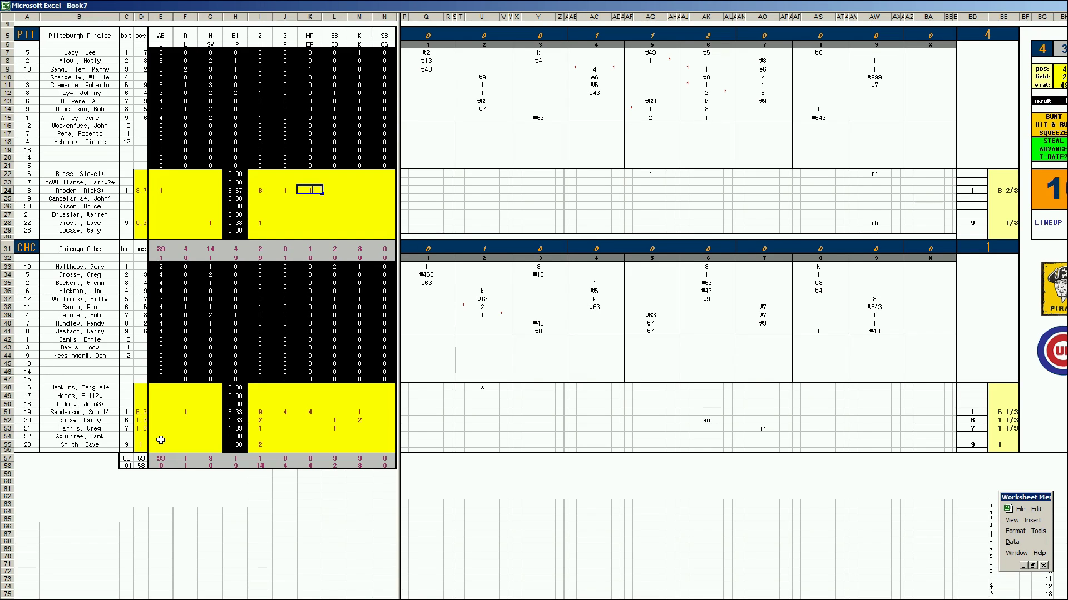
key("Right")
type("3")
key("Right")
type("3")
key("Return")
key("Left")
key("Left")
key("Left")
key("Left")
key("Left")
key("Left")
key("Left")
key("Left")
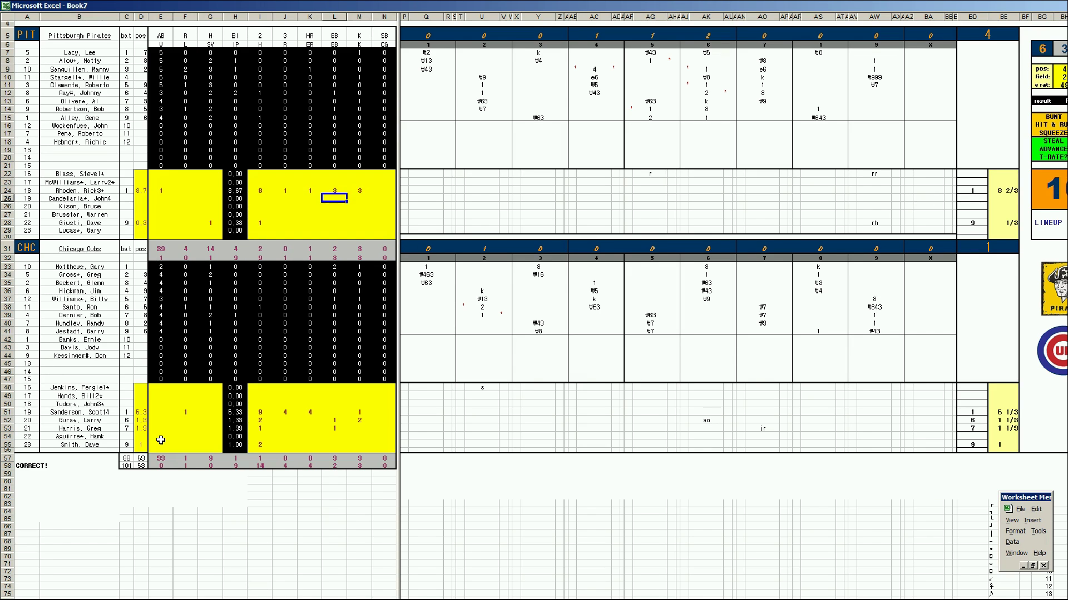
key("Right")
key("Down")
key("Down")
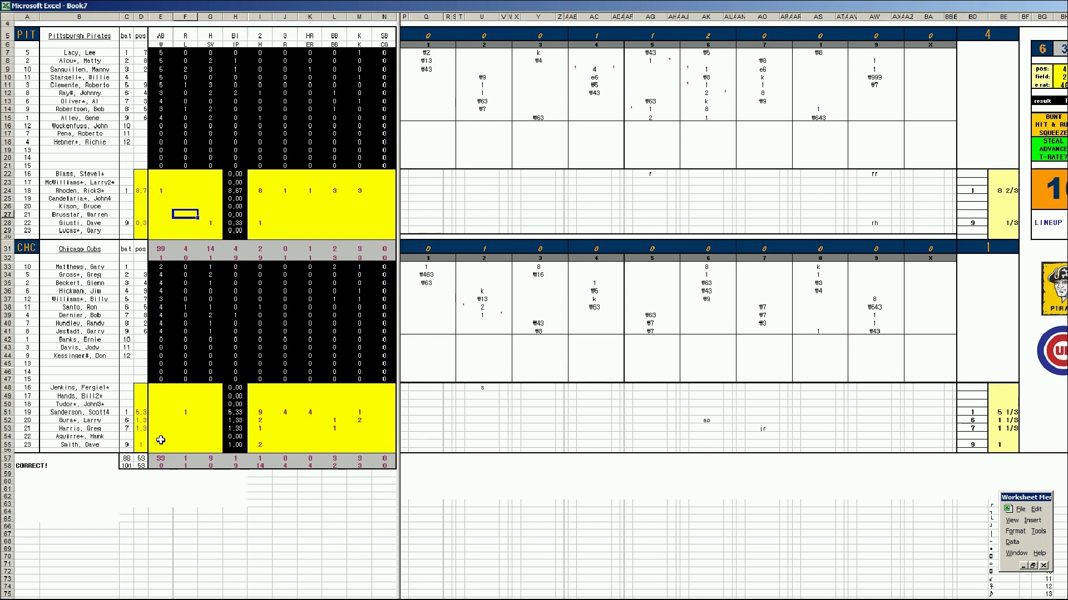
key("ctrl+s")
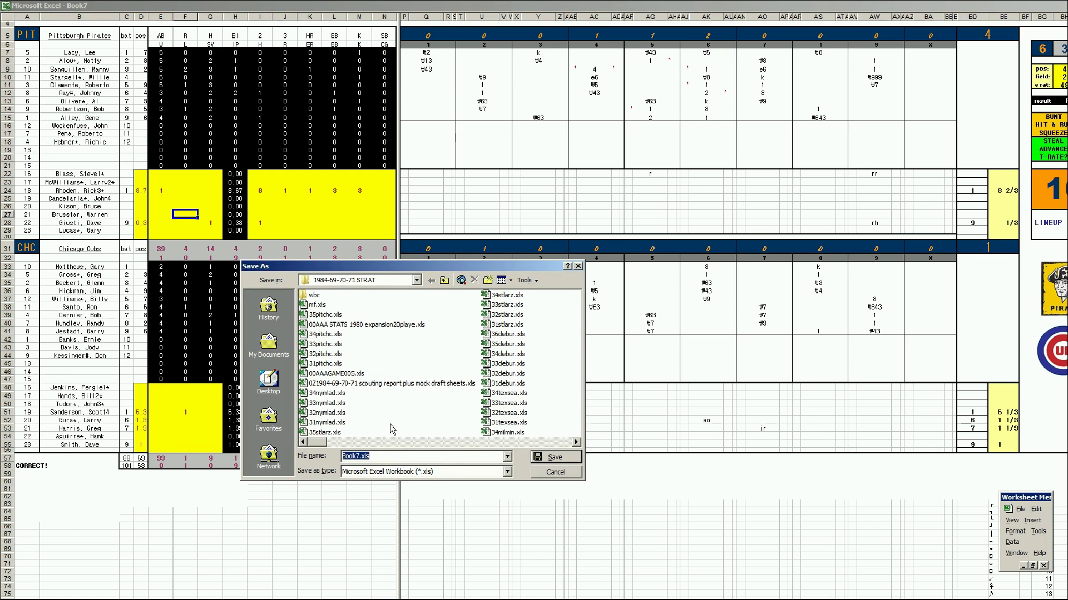
Step: Save the box score as 36pitchc.xls, adapted from the 35pitchc.xls name
left_click(333, 315)
left_click(348, 456)
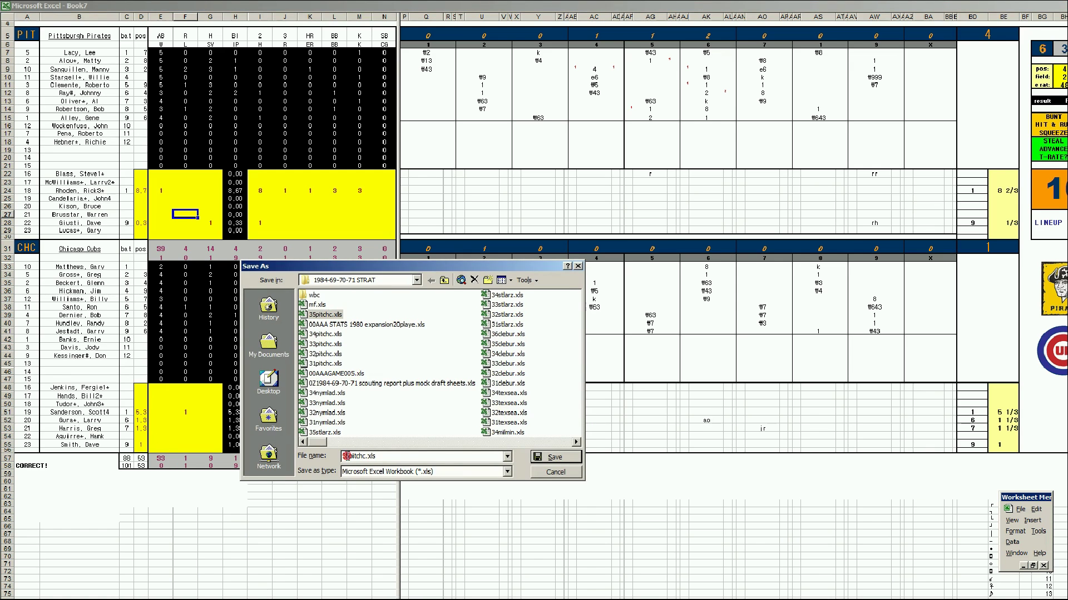
left_click(349, 456)
key("BackSpace")
type("6")
key("Return")
Step: Save a copy over mf.xls, close it, and keep the clipboard contents
key("F12")
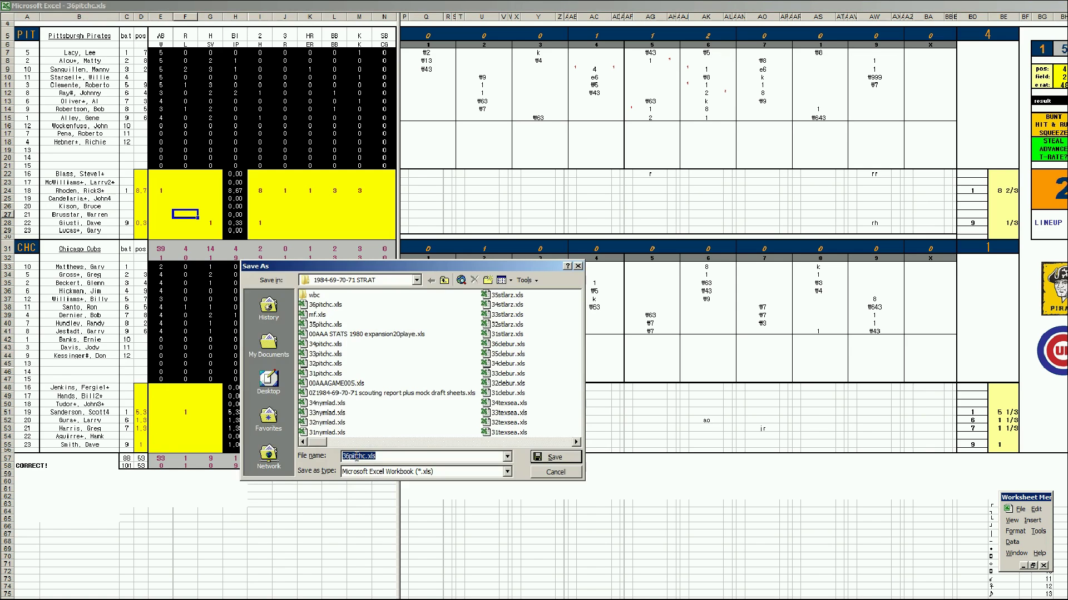
type("mf")
key("Return")
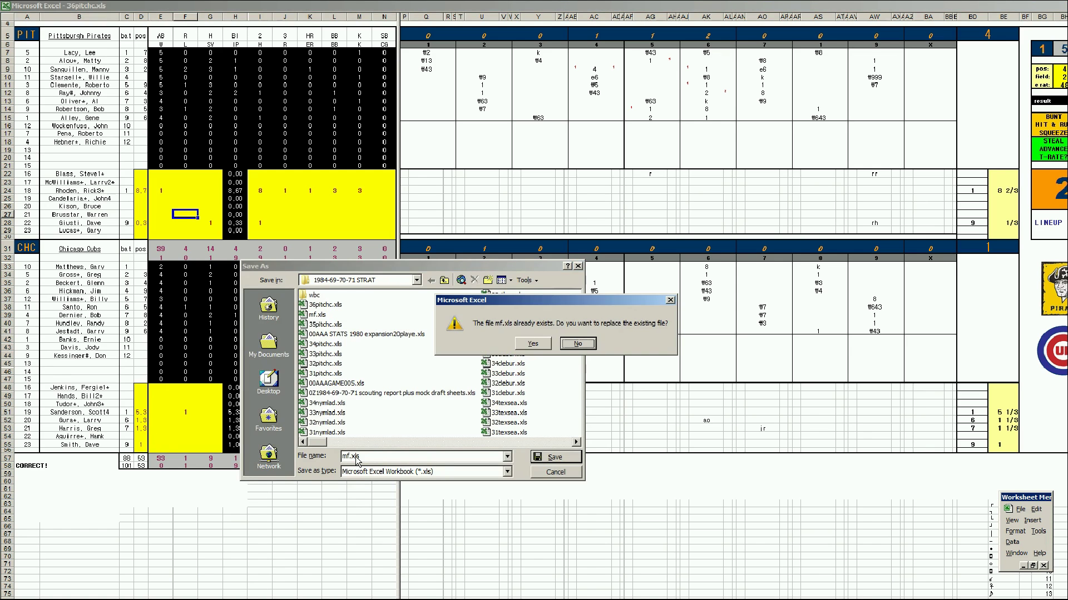
key("Return")
key("ctrl+w")
key("Return")
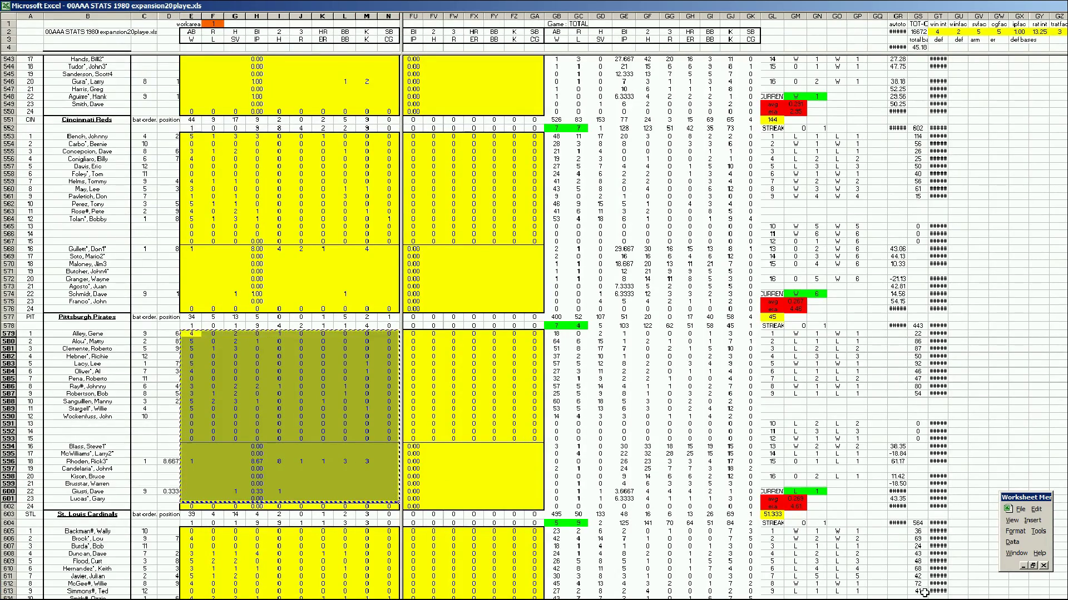
Step: Paste the Pirates block into the Game 15 columns at FH579
scroll(648, 590, "left", 10)
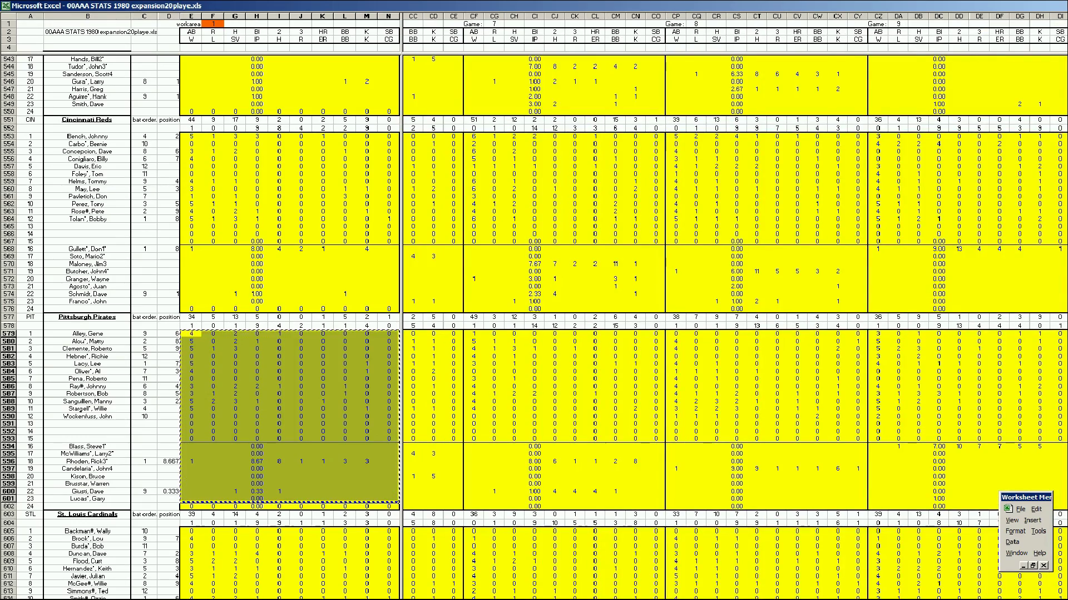
scroll(734, 311, "right", 5)
scroll(734, 312, "right", 10)
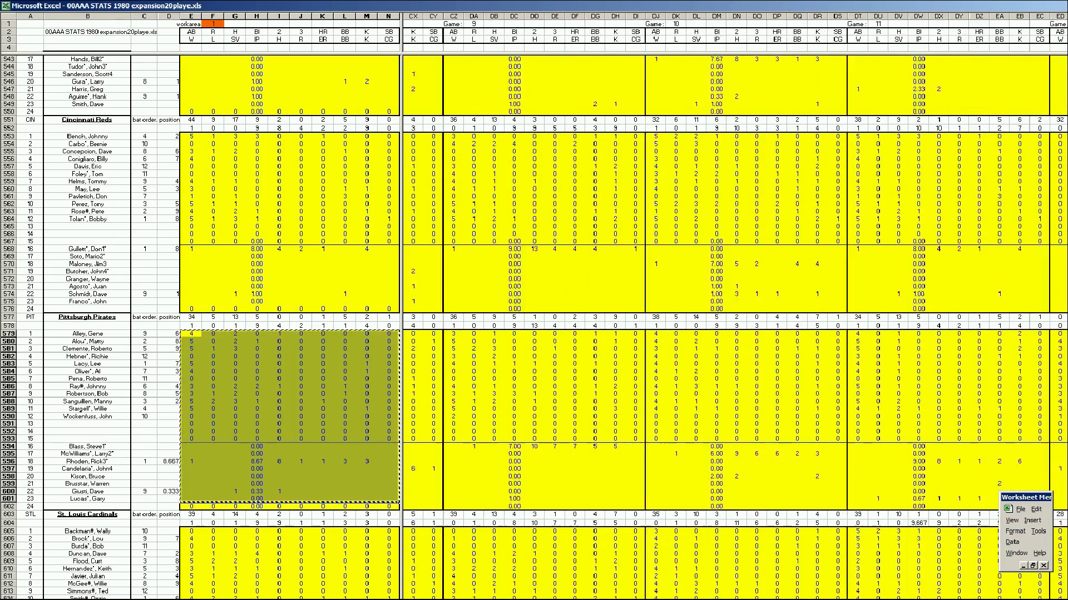
scroll(910, 346, "right", 8)
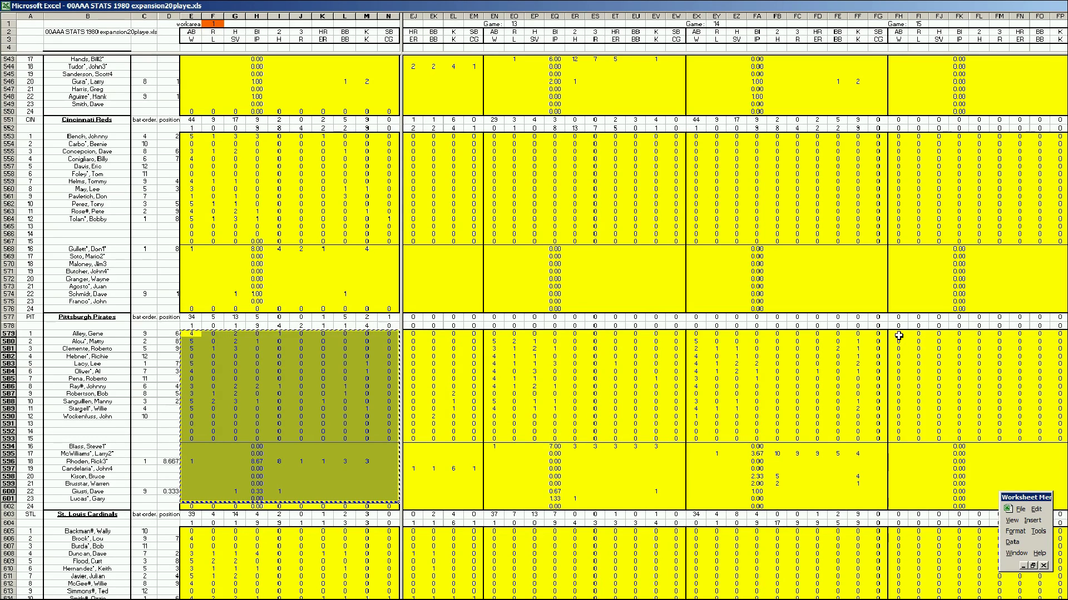
right_click(899, 336)
left_click(914, 362)
Step: Copy the Cubs block E527:N549 and paste it at FH527
left_click(301, 424)
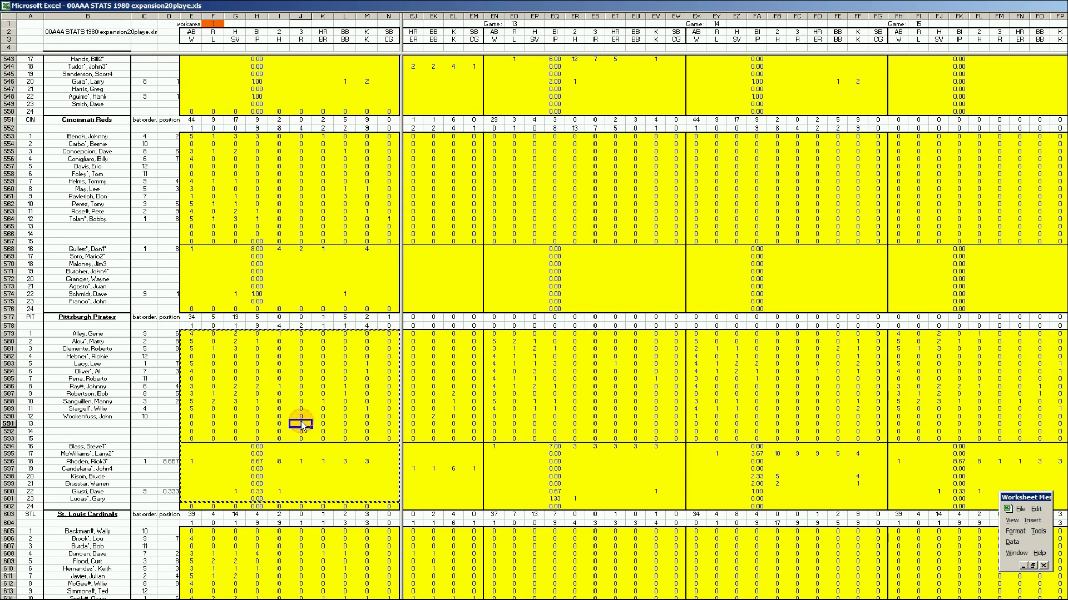
key("ctrl+c")
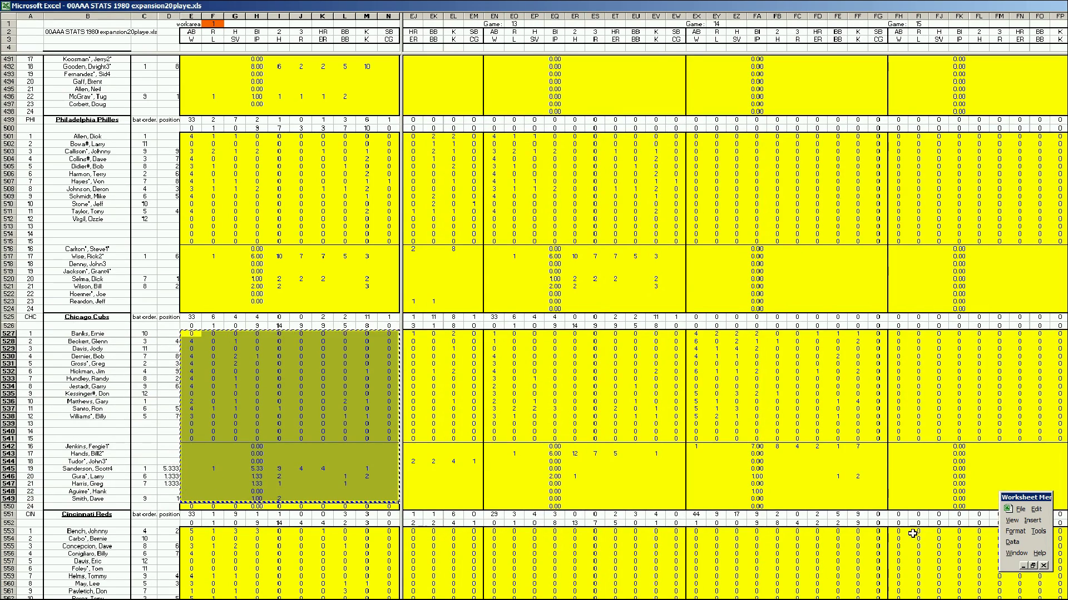
right_click(897, 334)
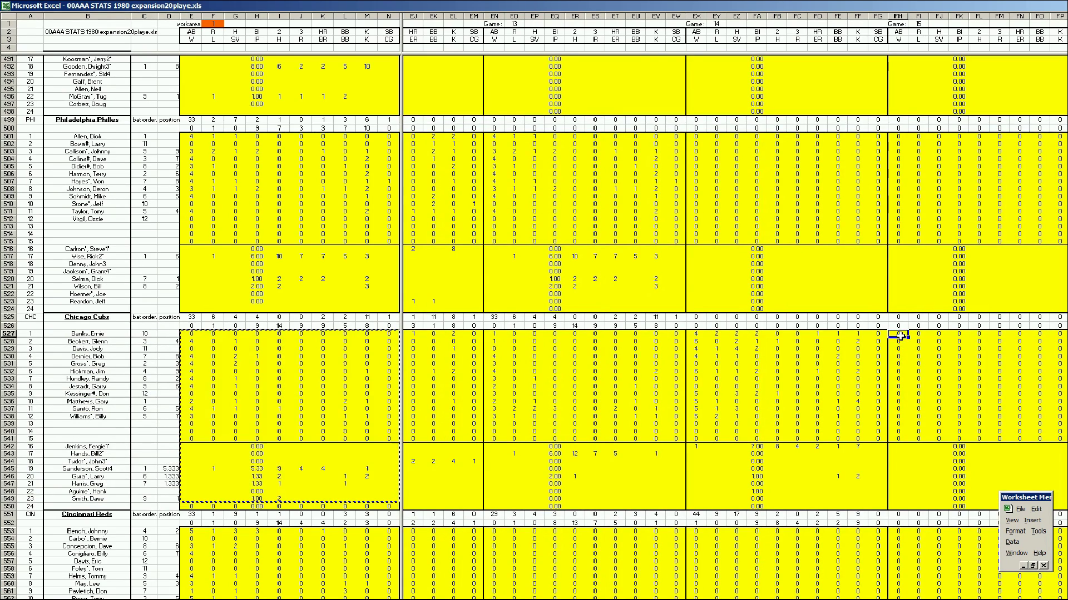
left_click(918, 365)
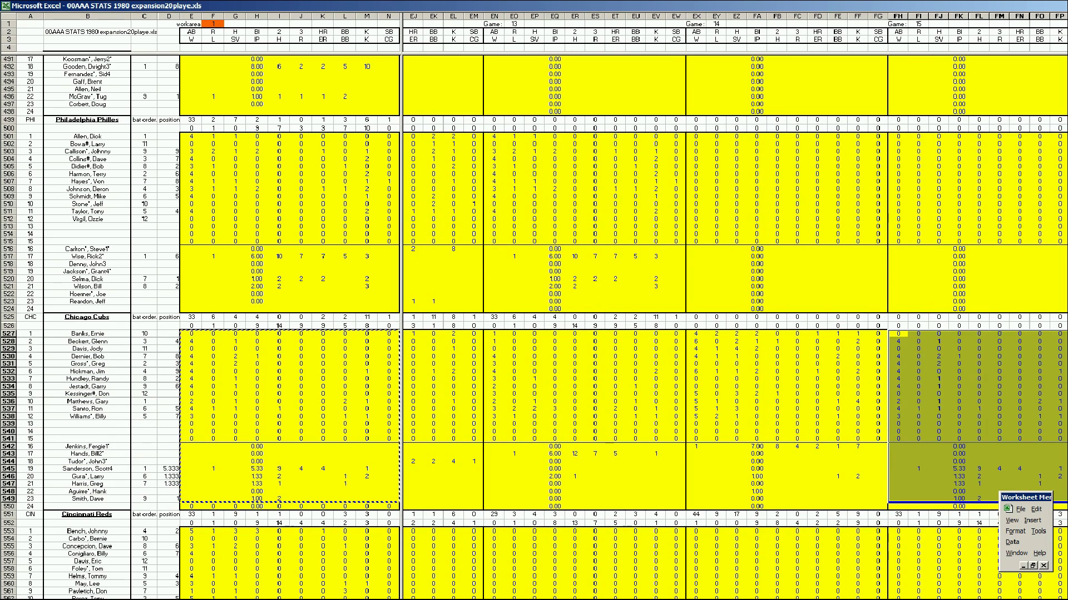
scroll(814, 328, "right", 10)
left_click(473, 469)
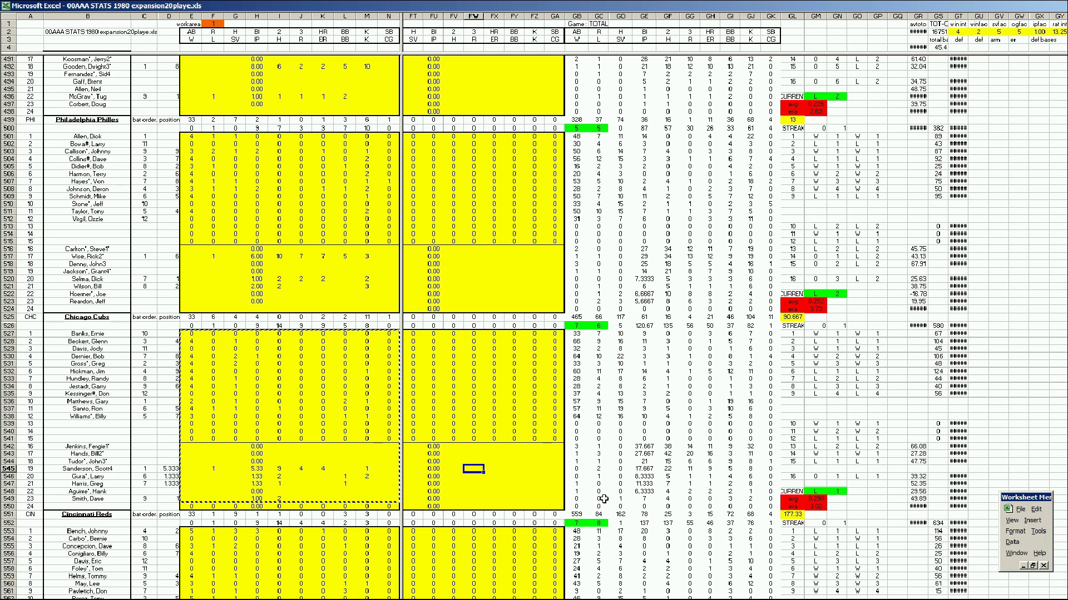
left_click(502, 486)
scroll(507, 460, "down", 8)
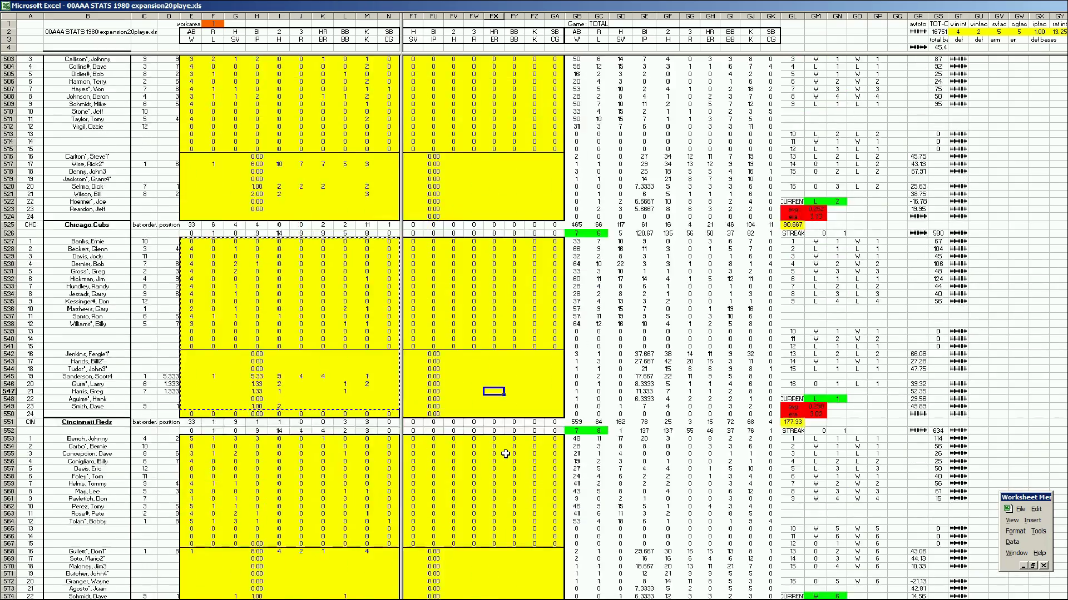
scroll(509, 460, "down", 10)
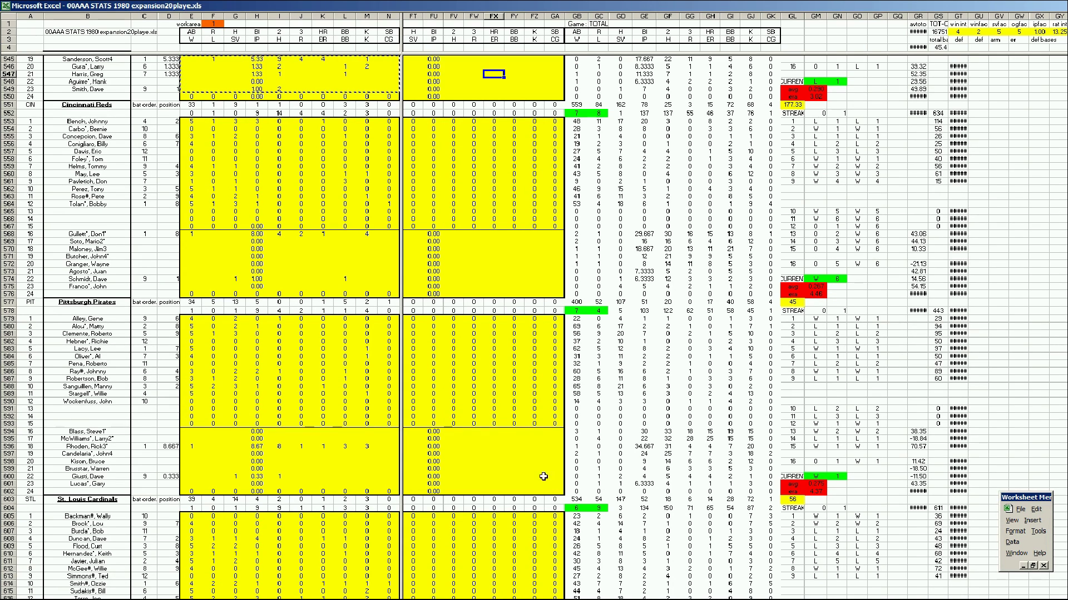
left_click(517, 470)
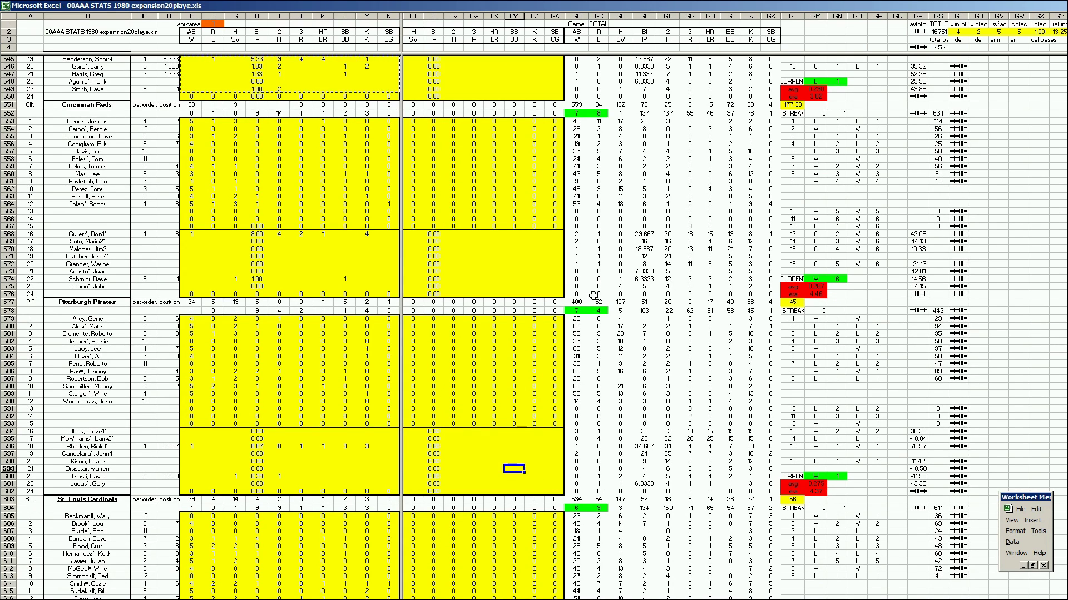
left_click(493, 409)
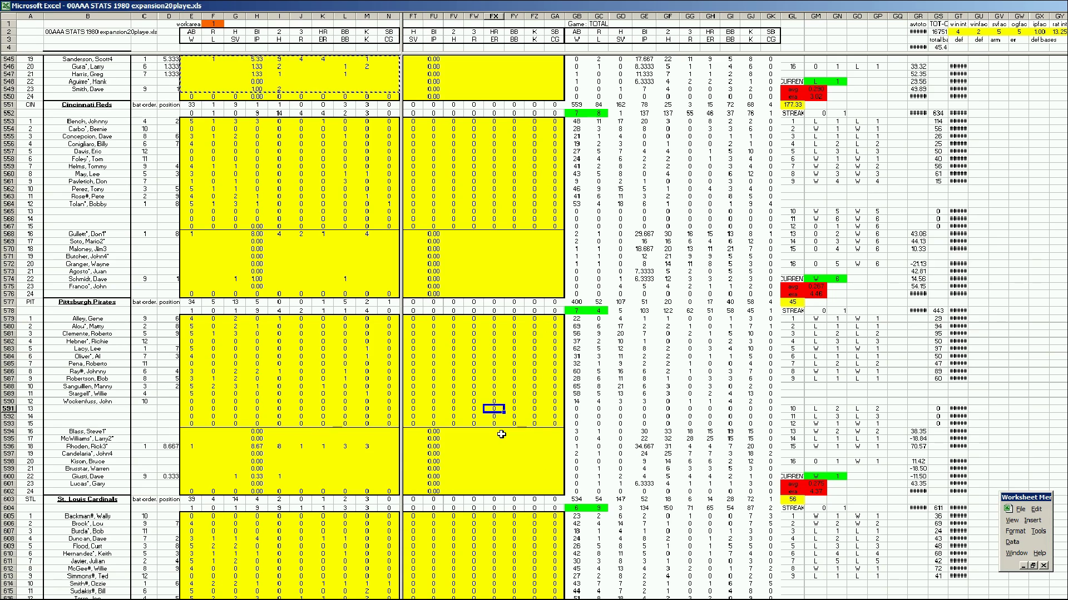